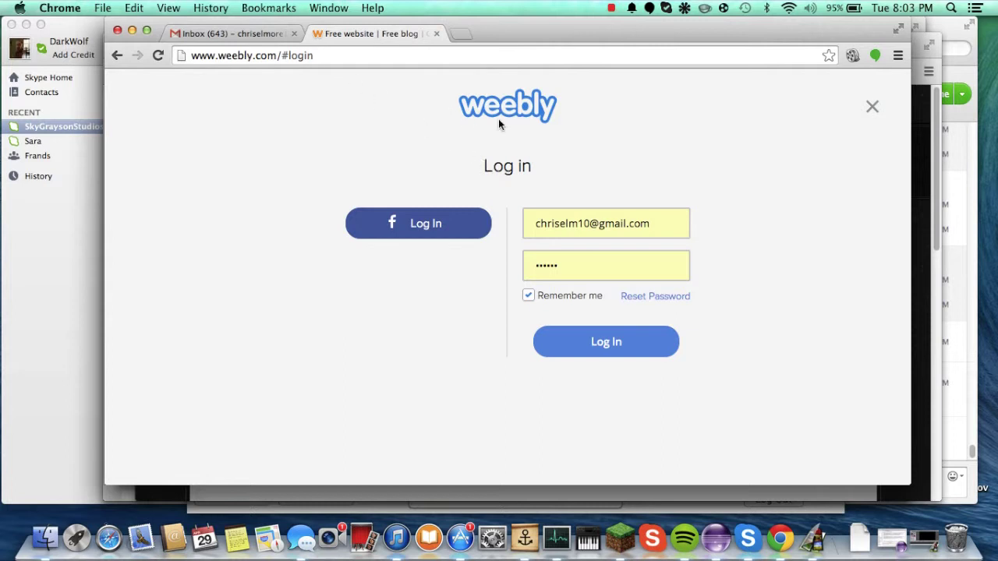
Step: Reopen the Log in form and submit the saved account credentials to sign in
triple_click(518, 170)
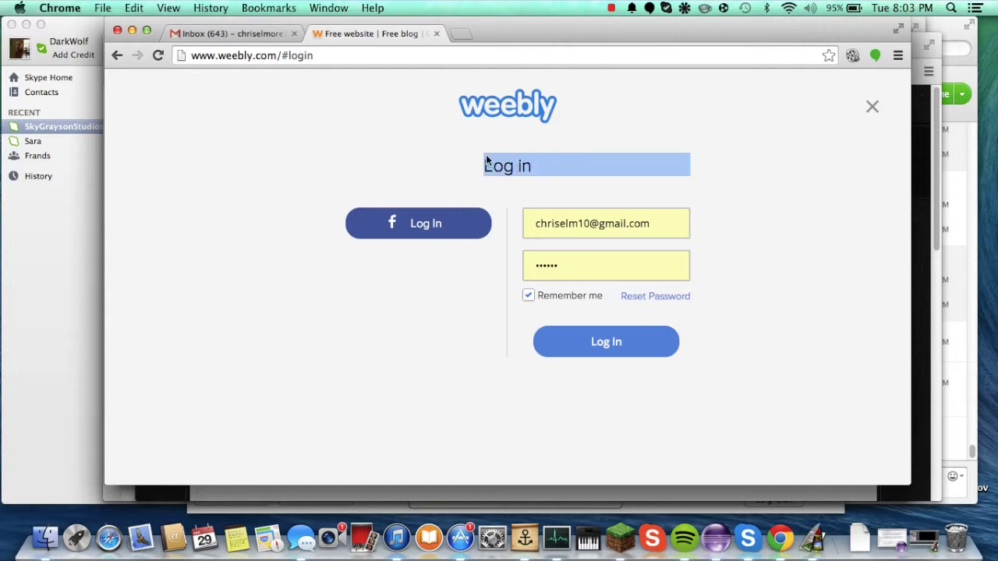
left_click(422, 153)
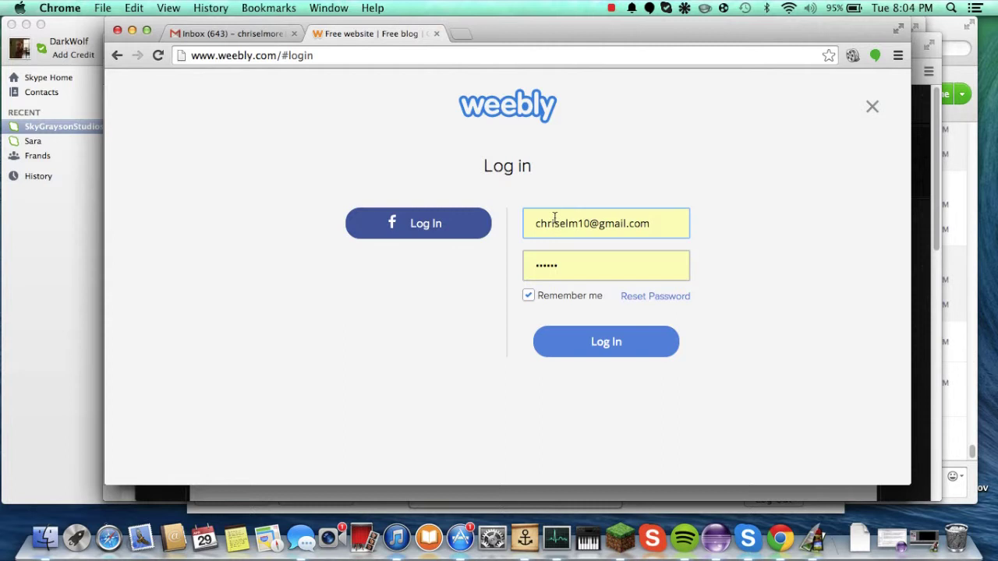
left_click(872, 106)
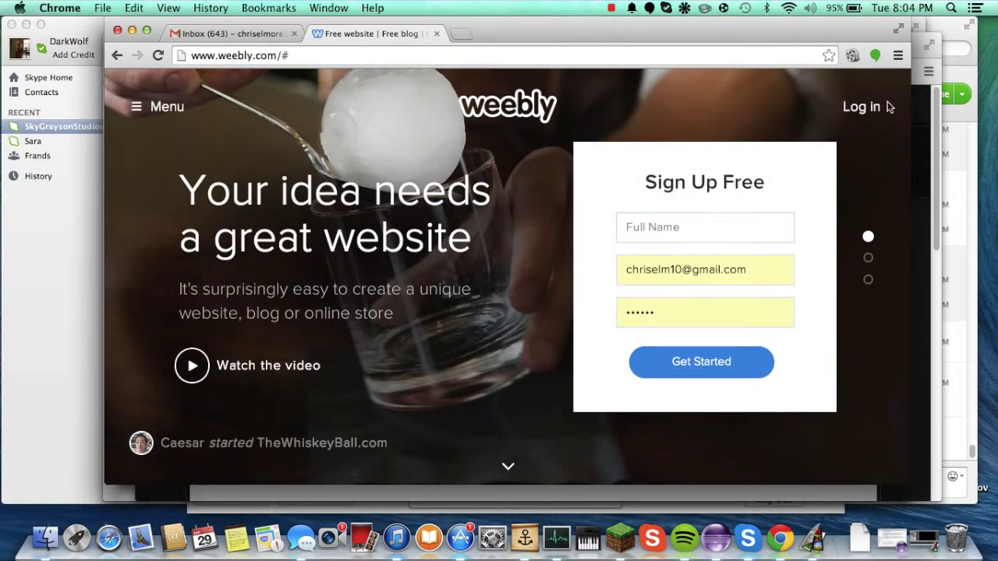
left_click(865, 107)
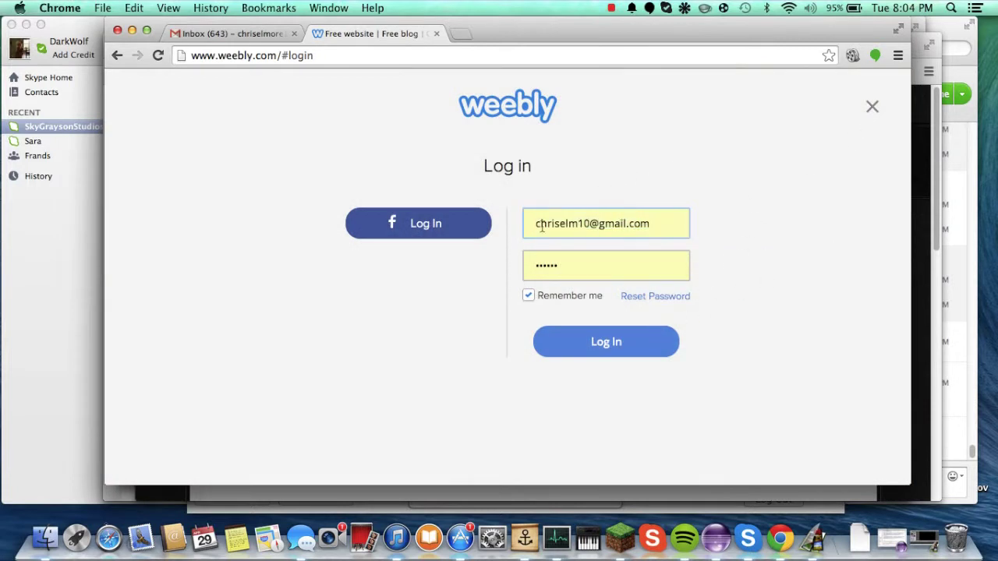
left_click(613, 351)
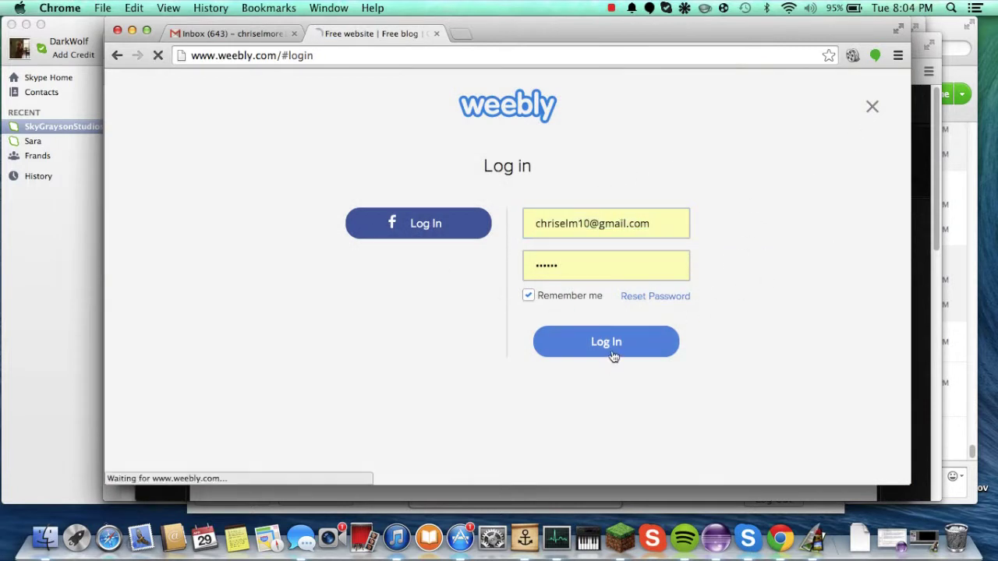
Step: Delete the unpublished My Site from My Sites
left_click(615, 267)
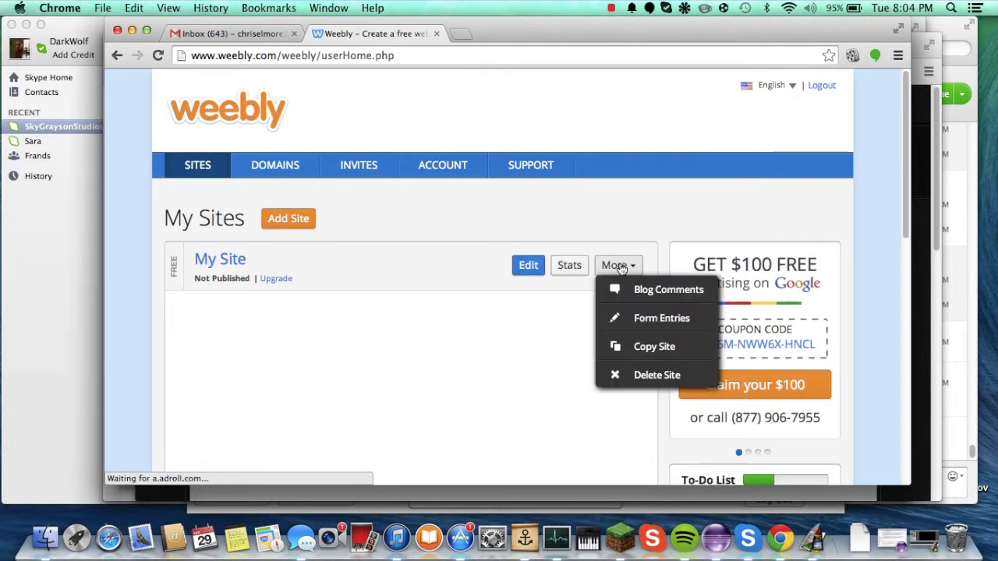
left_click(610, 375)
left_click(611, 319)
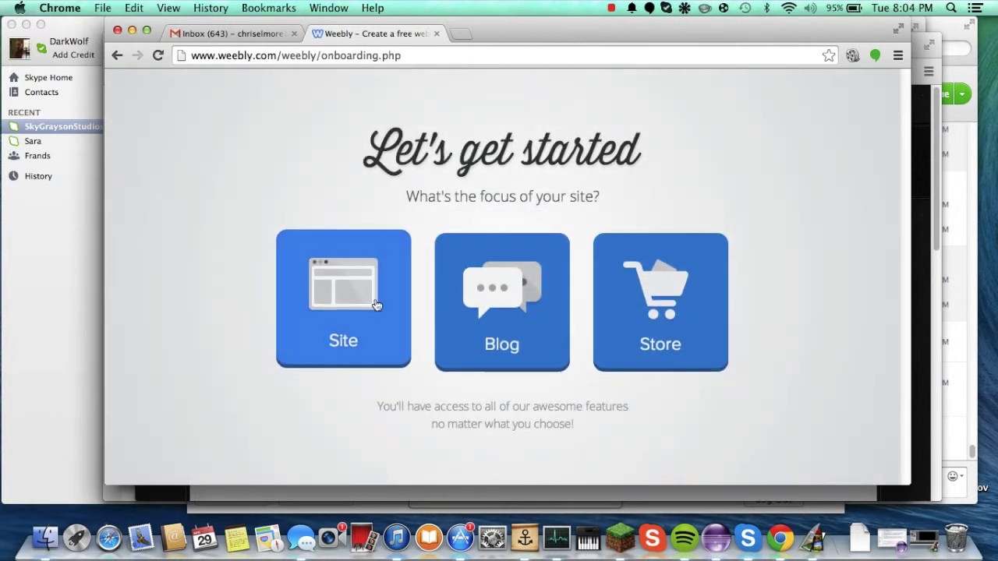
Step: Choose Site as the focus of the new website on 'Let's get started'
triple_click(580, 128)
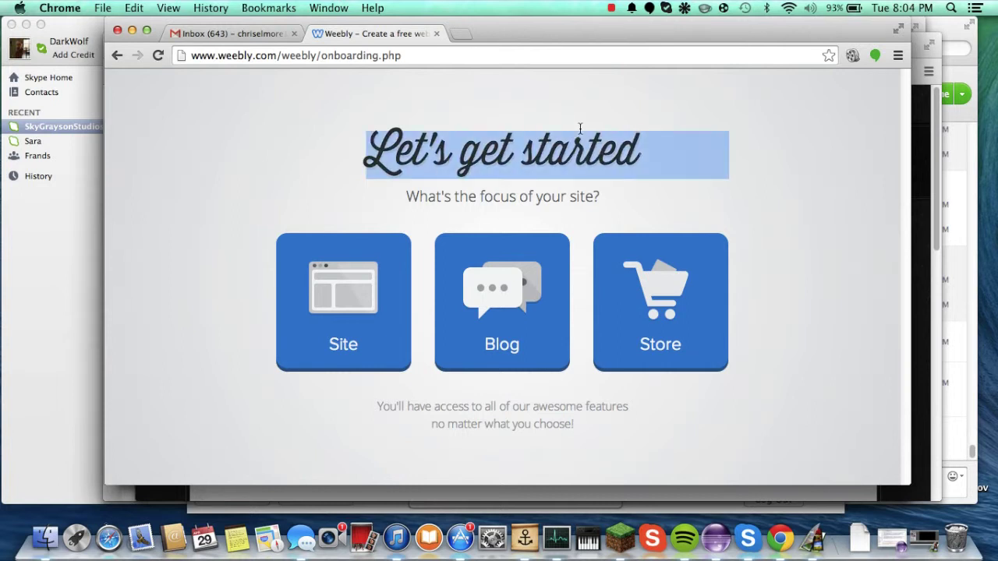
left_click(580, 128)
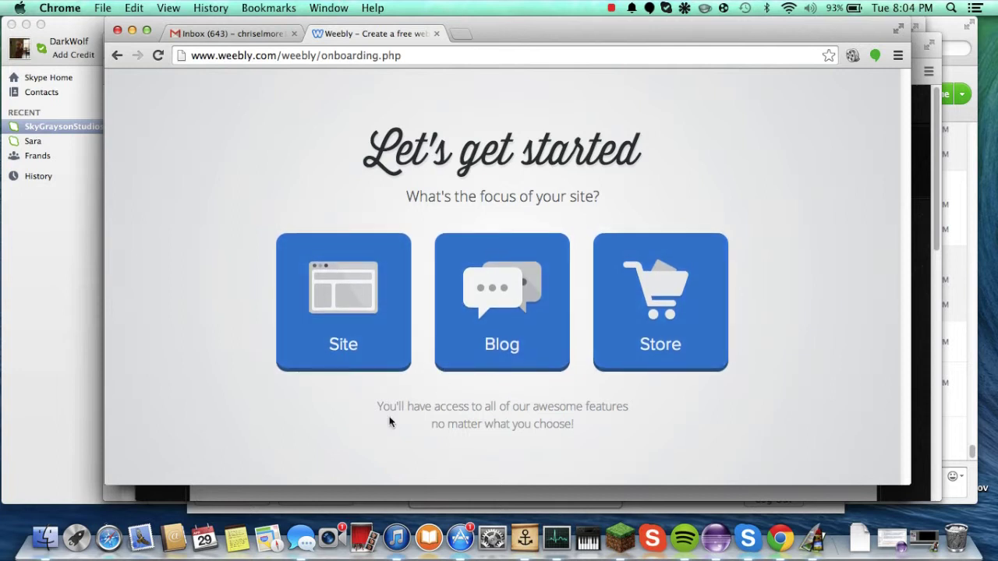
left_click_drag(374, 404, 580, 431)
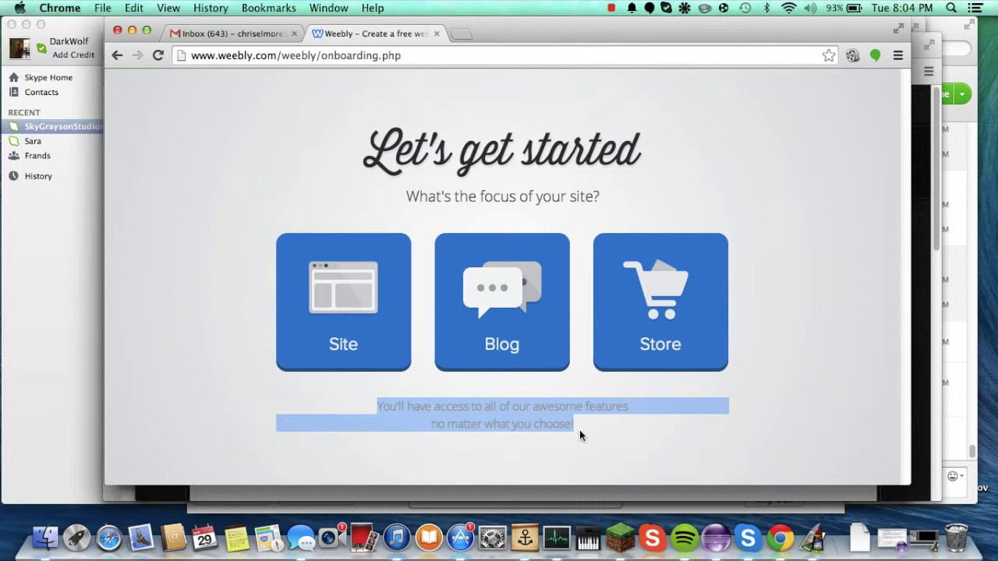
left_click(580, 429)
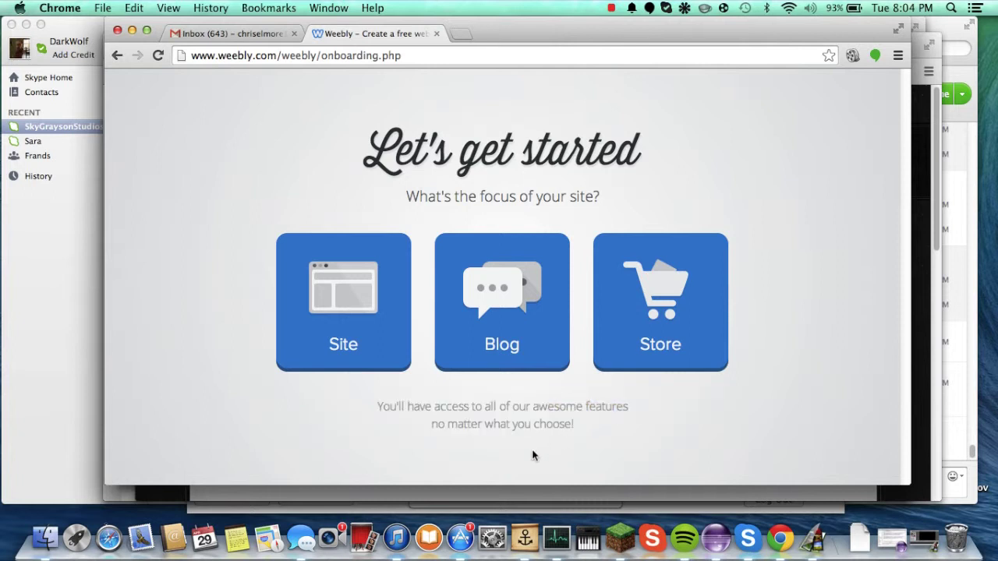
left_click(365, 351)
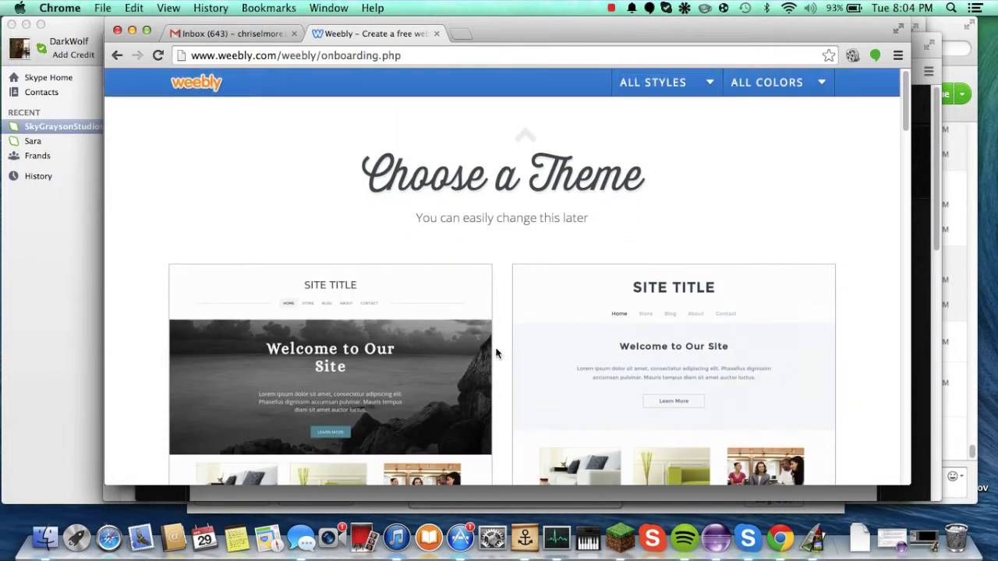
Step: Browse the theme gallery and choose the city-skyline theme
scroll(510, 246, "down", 1)
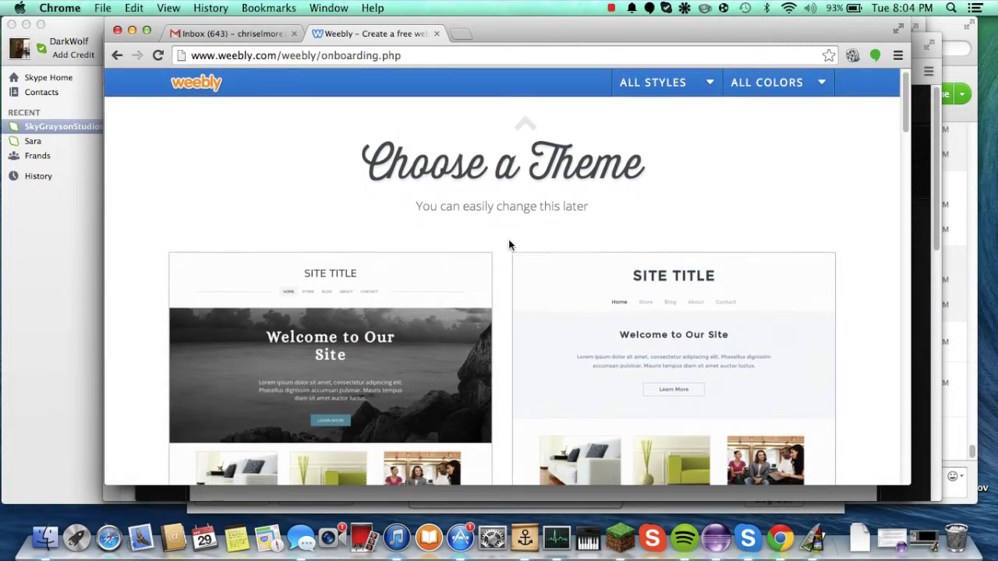
scroll(508, 245, "down", 10)
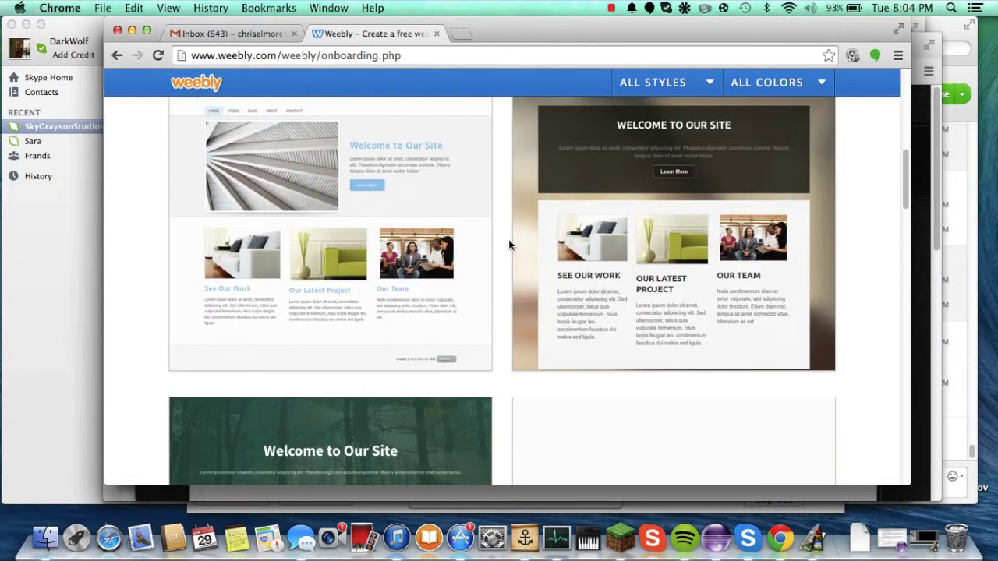
scroll(508, 244, "down", 8)
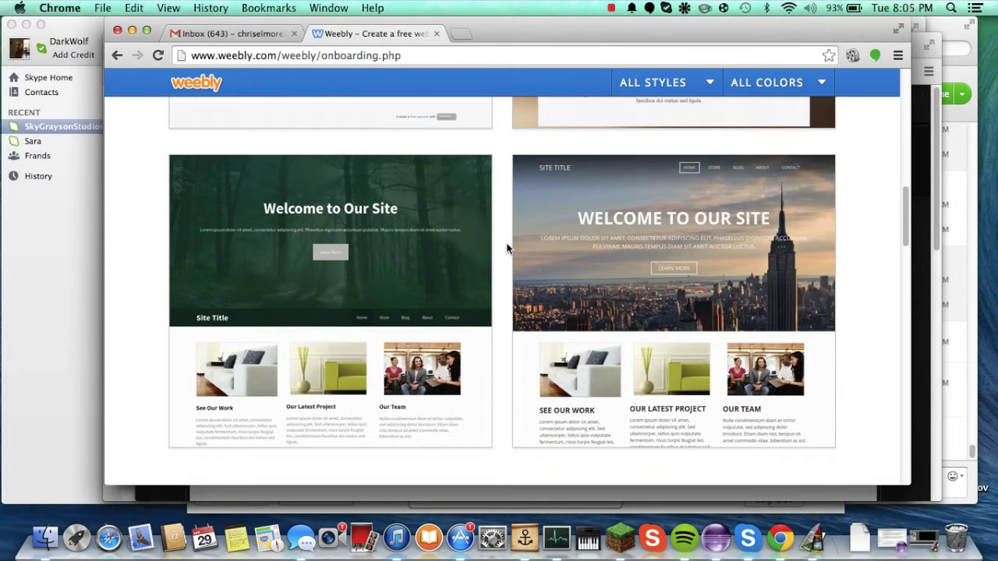
scroll(507, 248, "down", 3)
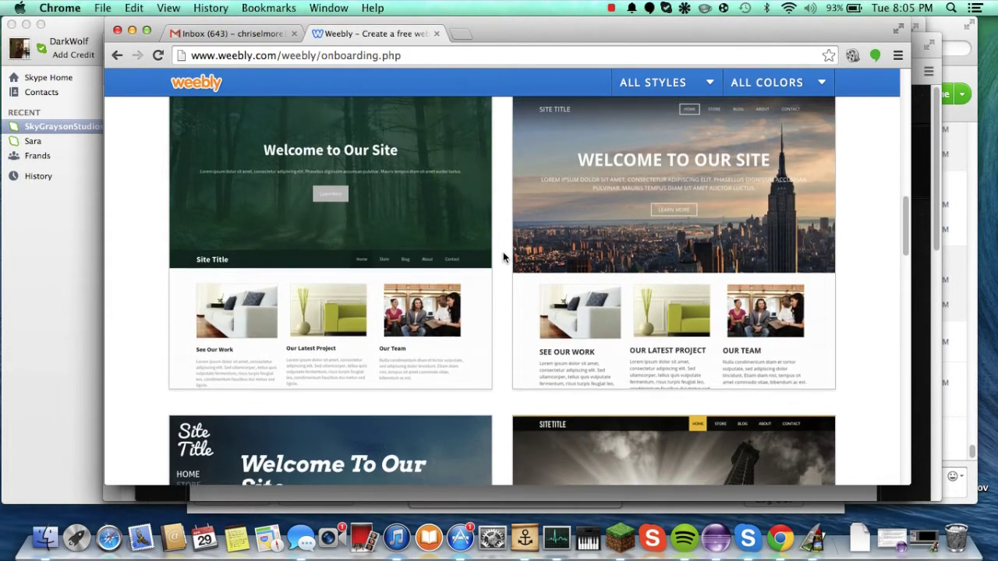
scroll(503, 257, "down", 13)
scroll(503, 257, "up", 10)
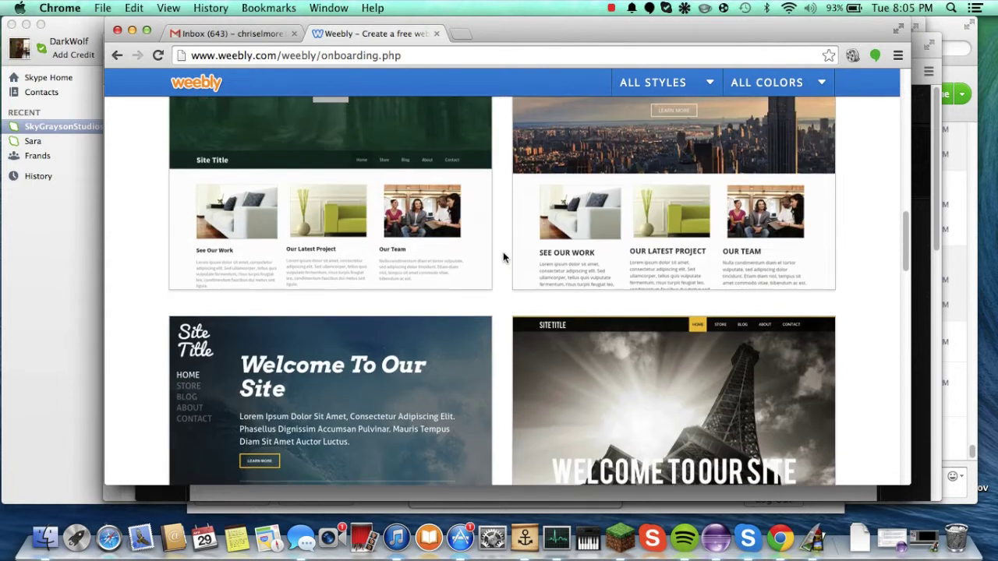
scroll(503, 257, "up", 7)
scroll(502, 257, "down", 1)
mouse_move(526, 270)
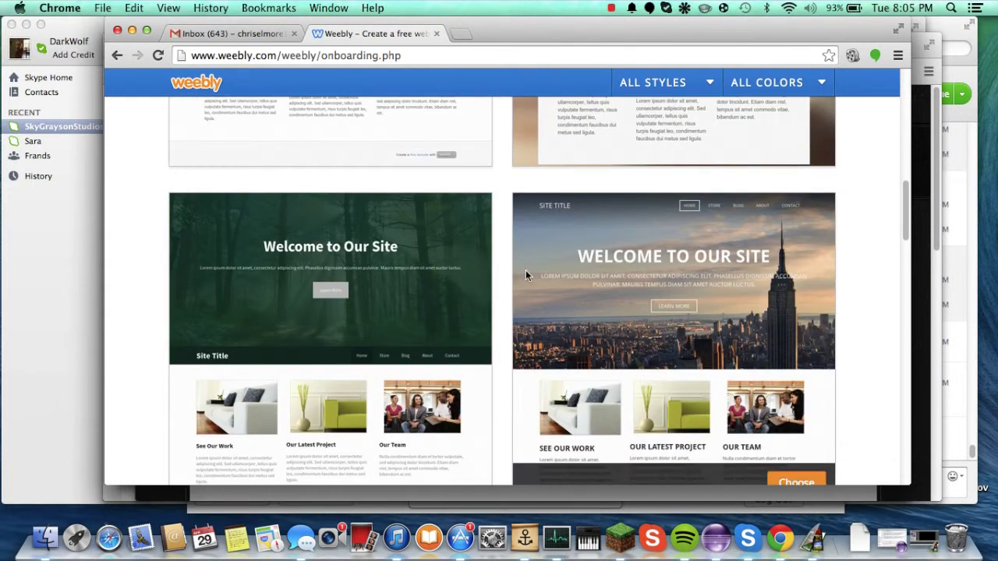
left_click(798, 471)
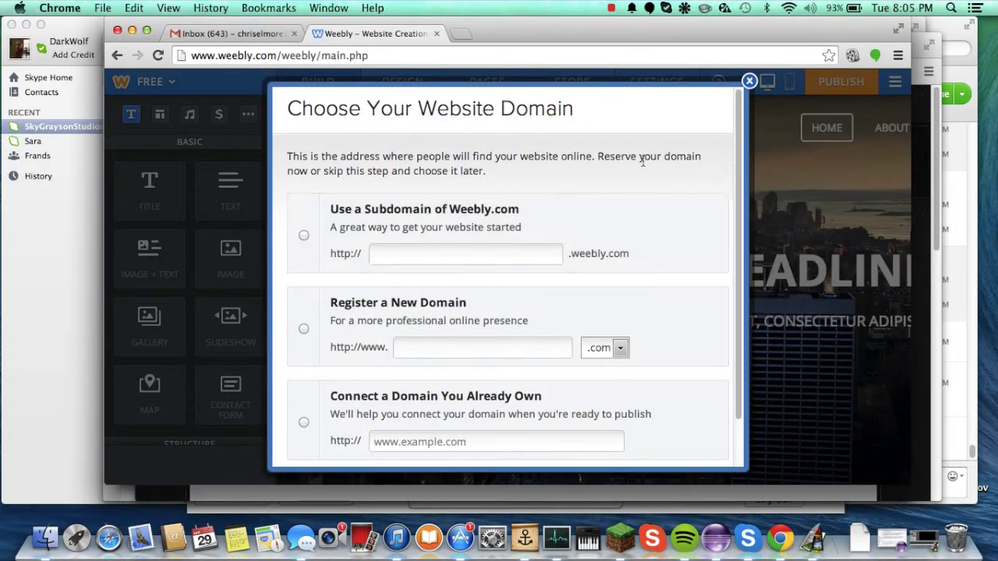
Step: Load youtube.com in a new Chrome window and scroll through the recommended videos
key("super+n")
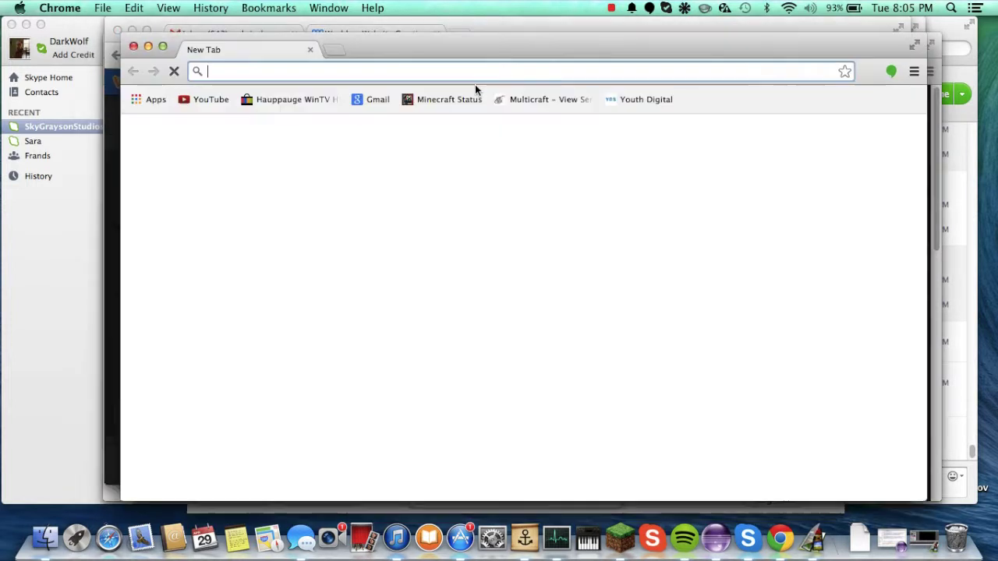
type("youtube.com")
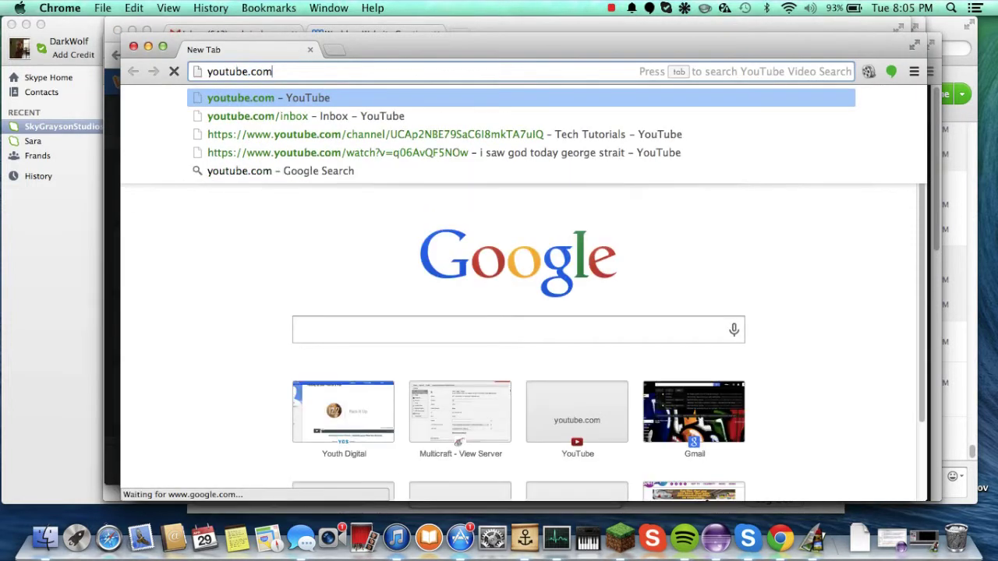
key("Return")
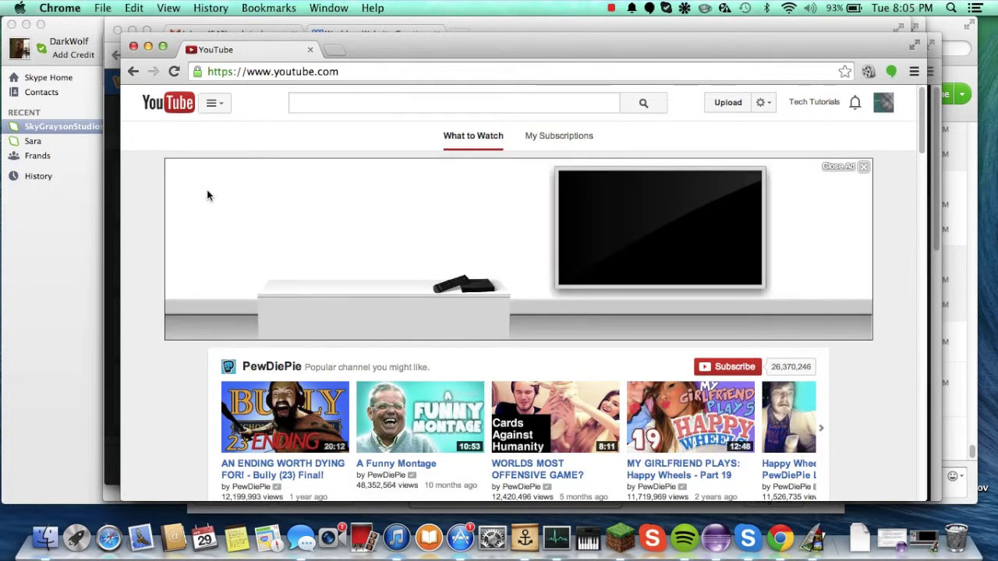
scroll(207, 195, "down", 10)
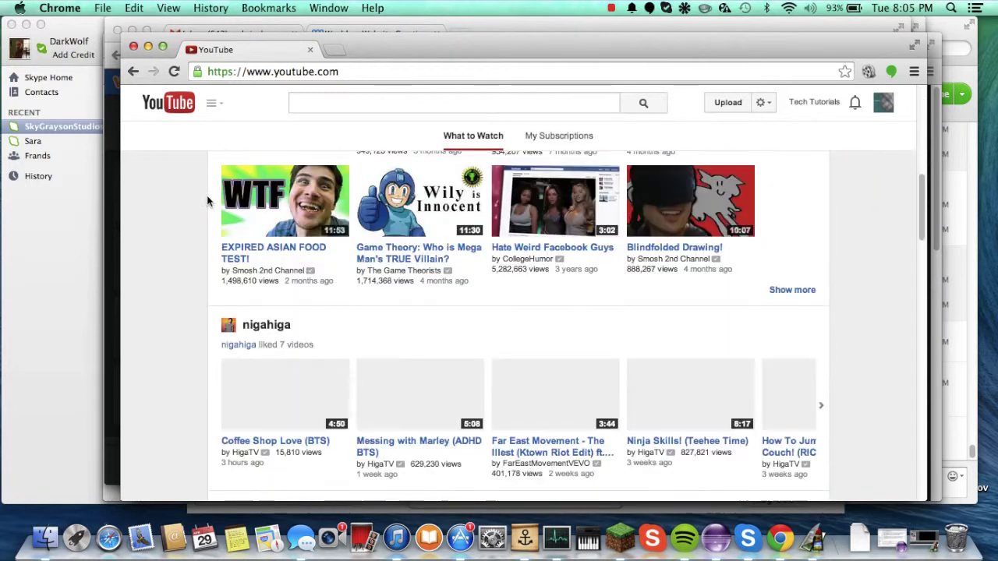
scroll(206, 195, "up", 10)
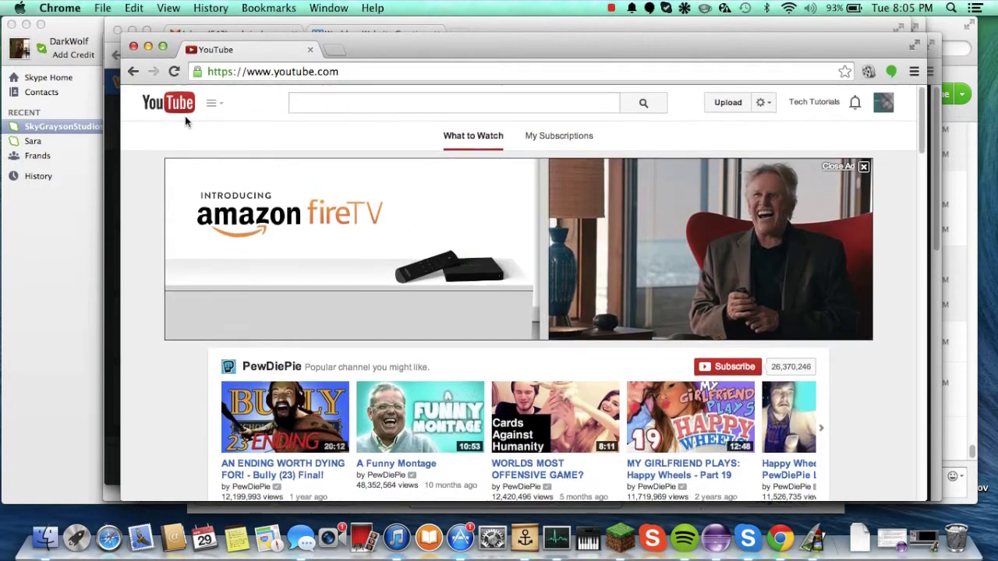
scroll(282, 266, "down", 15)
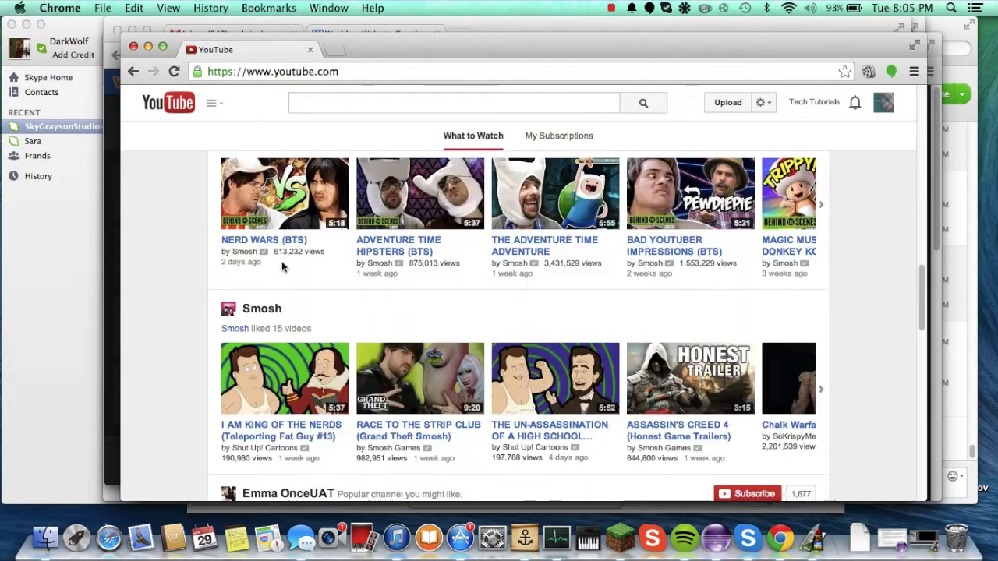
scroll(282, 264, "up", 15)
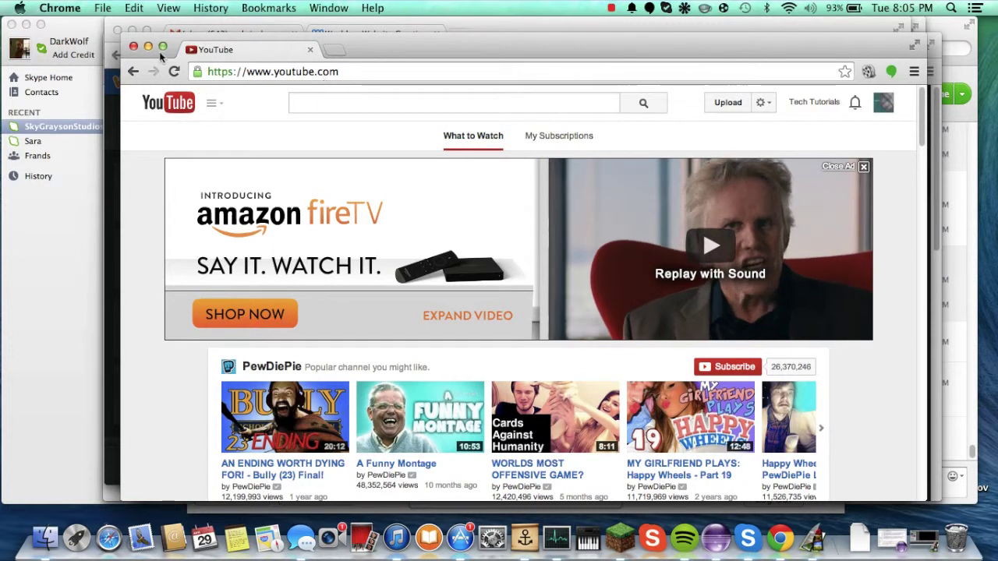
Step: Close the YouTube window and claim techtutorials1 as the free weebly.com subdomain
left_click(133, 48)
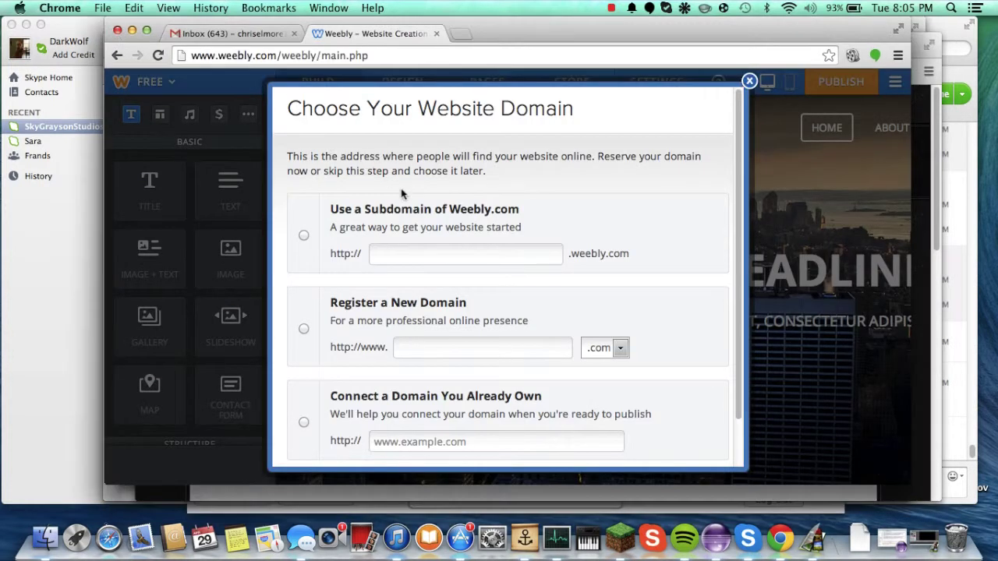
left_click(416, 225)
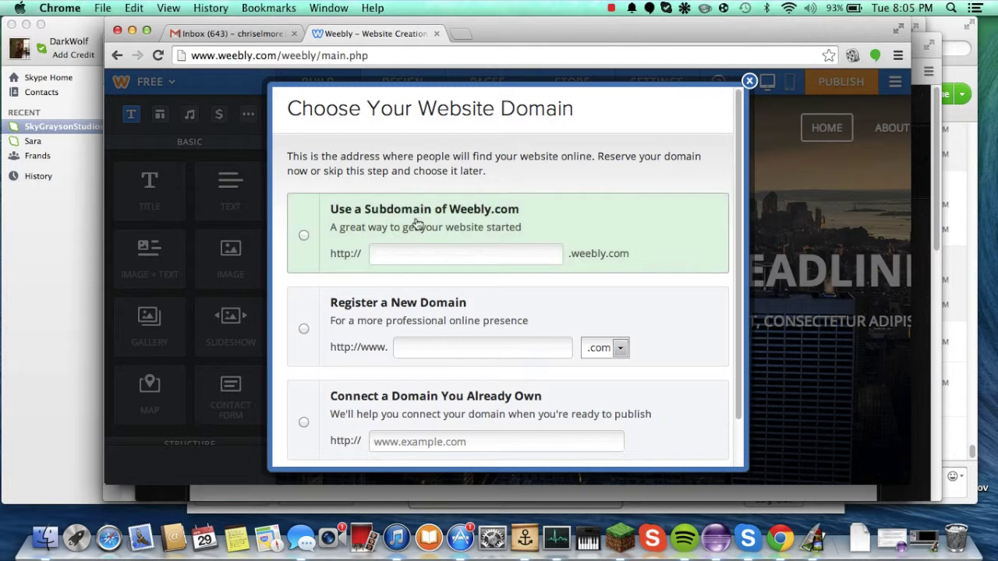
left_click(421, 258)
type("t")
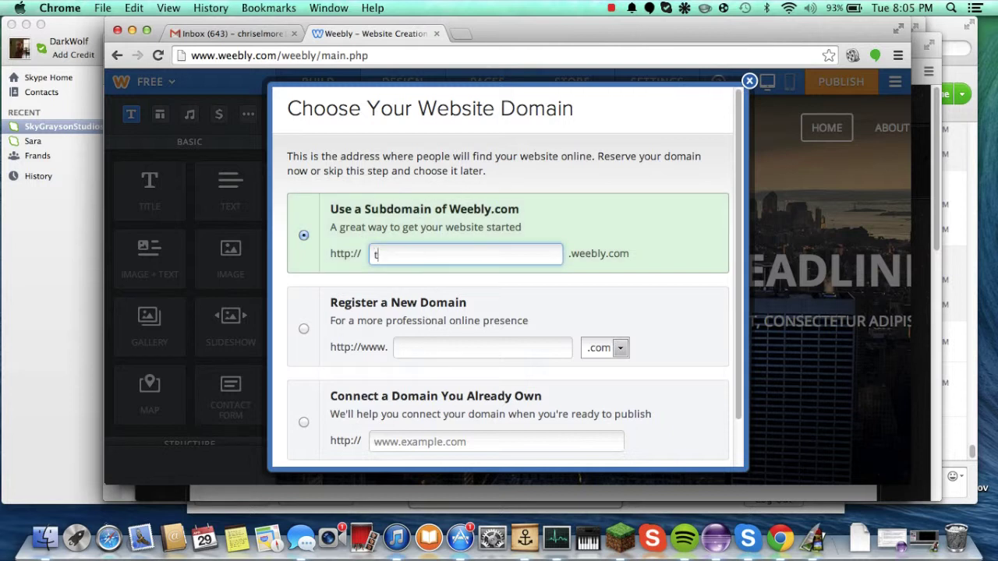
type("echtut")
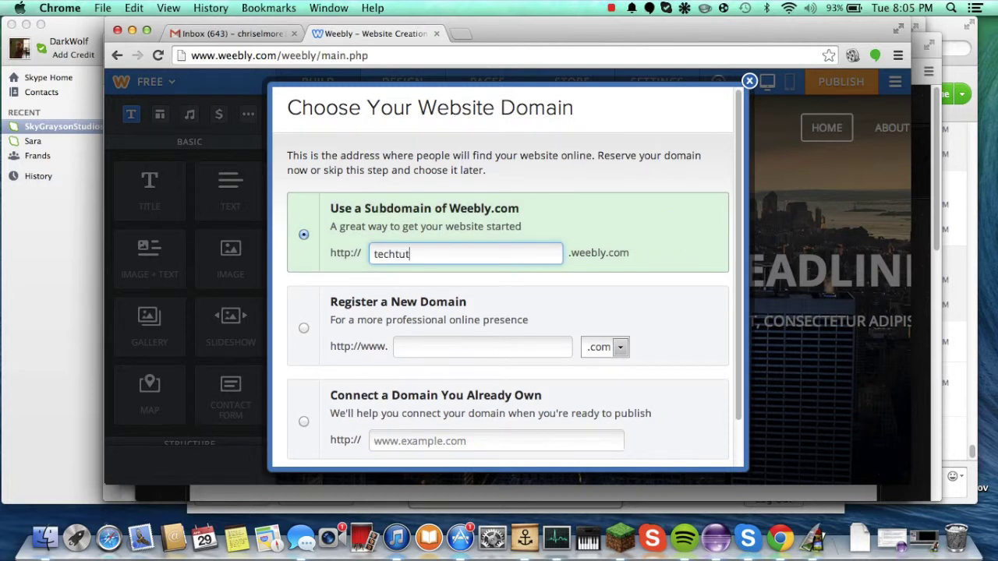
type("orials1")
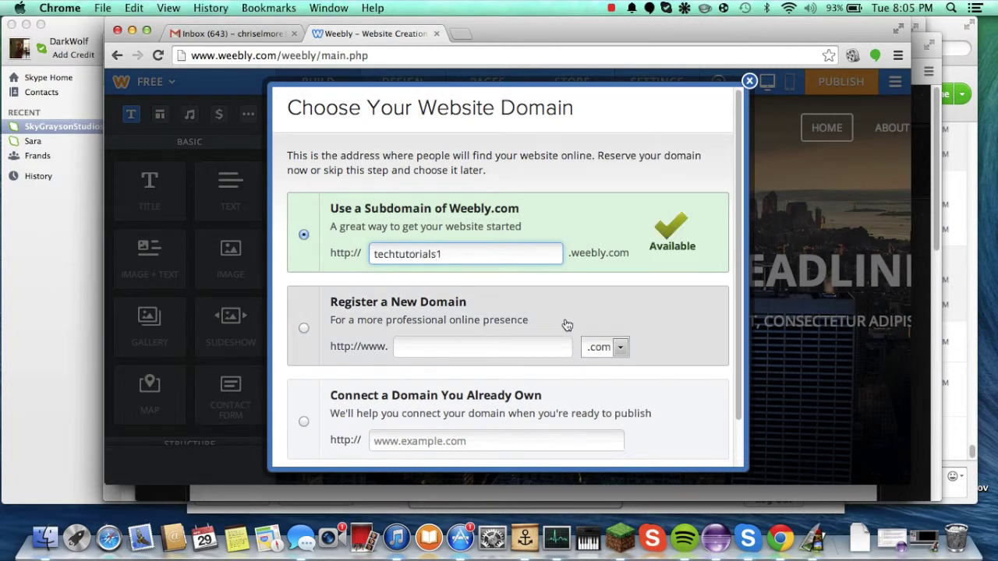
scroll(565, 324, "down", 1)
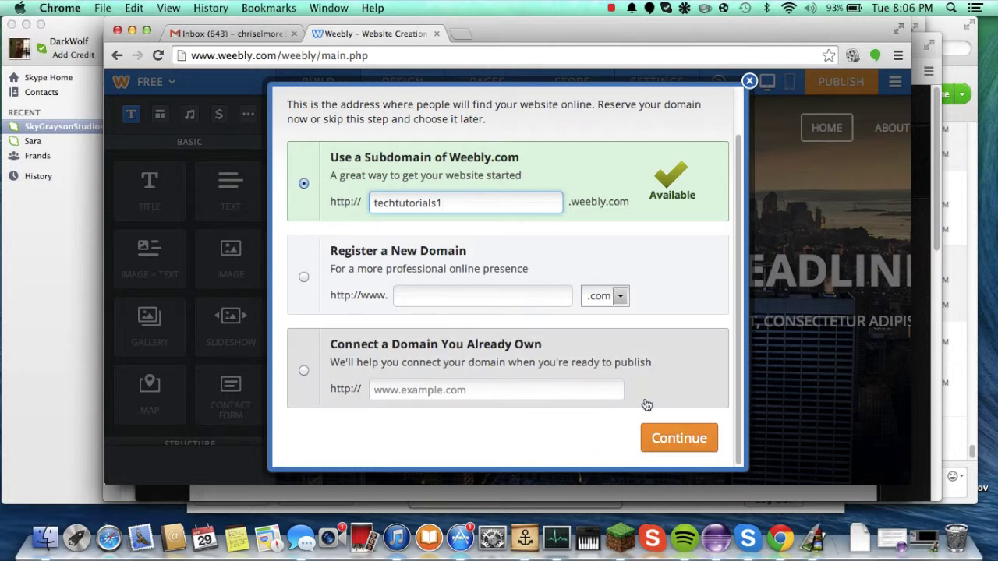
scroll(597, 403, "up", 2)
scroll(598, 401, "down", 2)
scroll(601, 405, "up", 2)
scroll(600, 406, "down", 1)
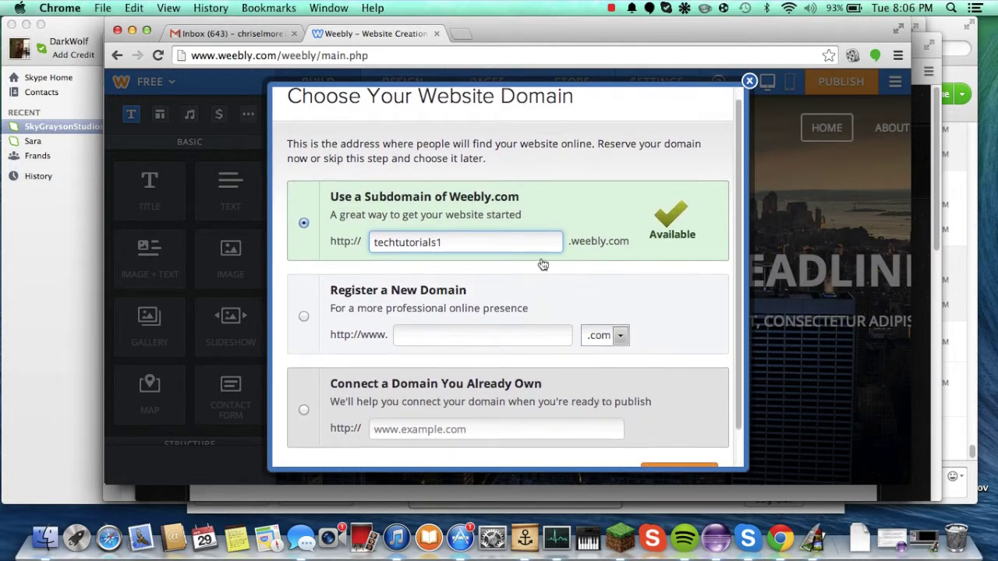
left_click(474, 243)
scroll(489, 251, "down", 2)
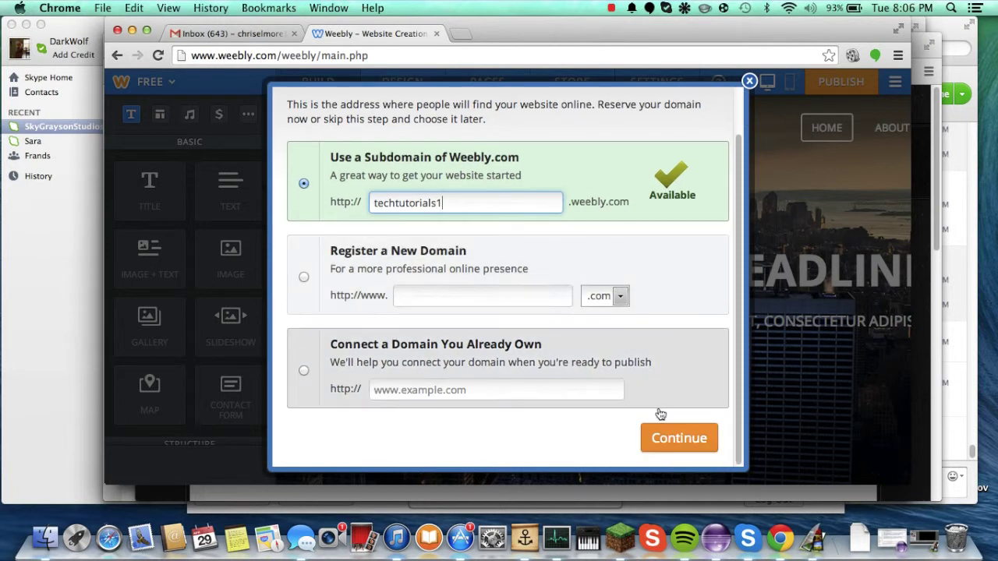
left_click(663, 437)
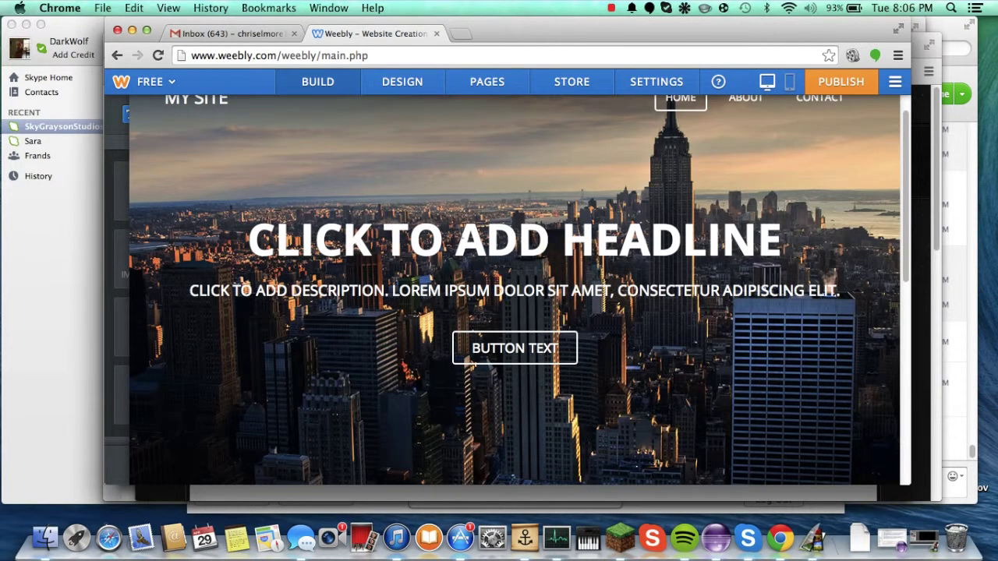
Step: Change the banner headline to TECH TUTORIALS
left_click(521, 251)
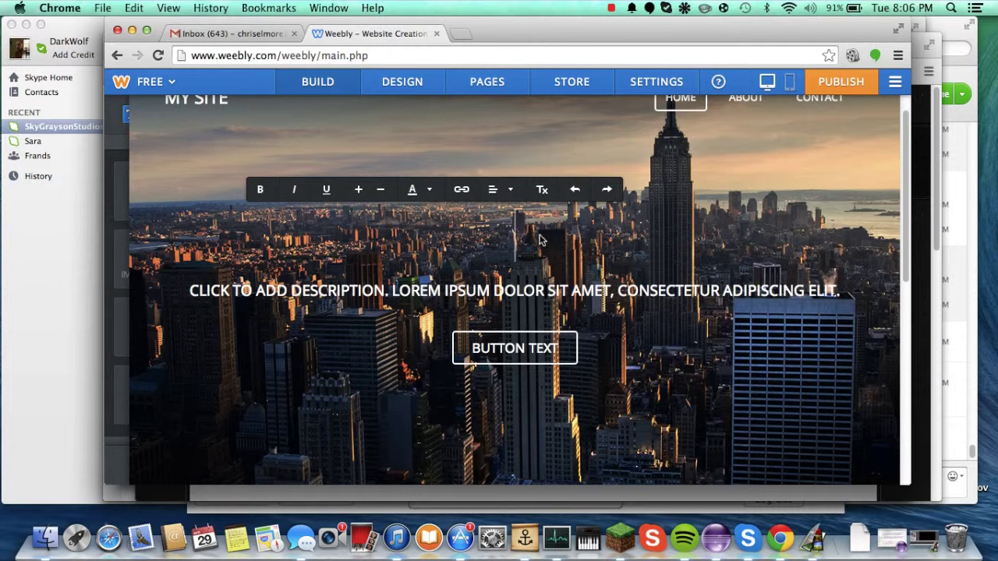
type("TEH")
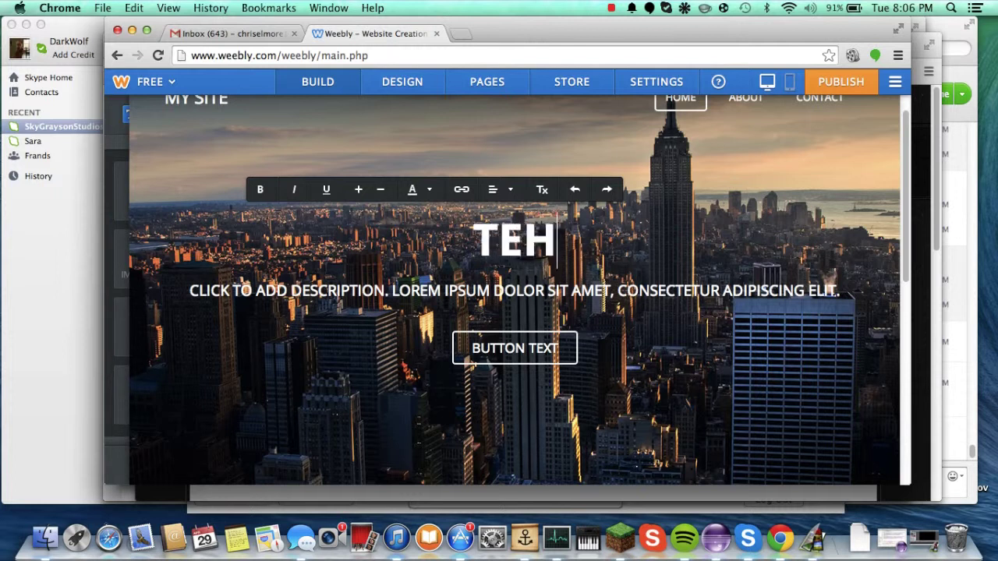
key("BackSpace")
type("CH TUT")
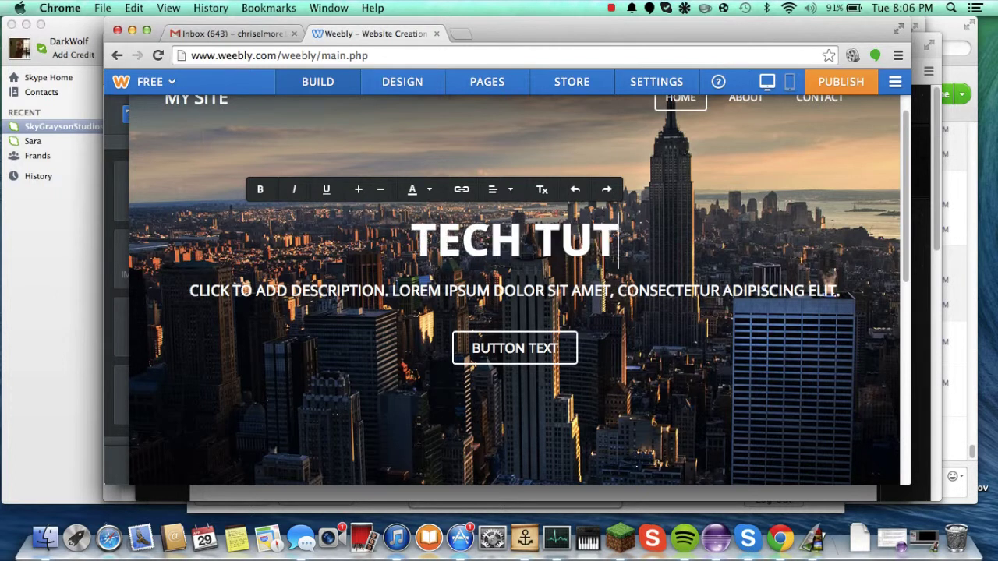
type("ORIALS")
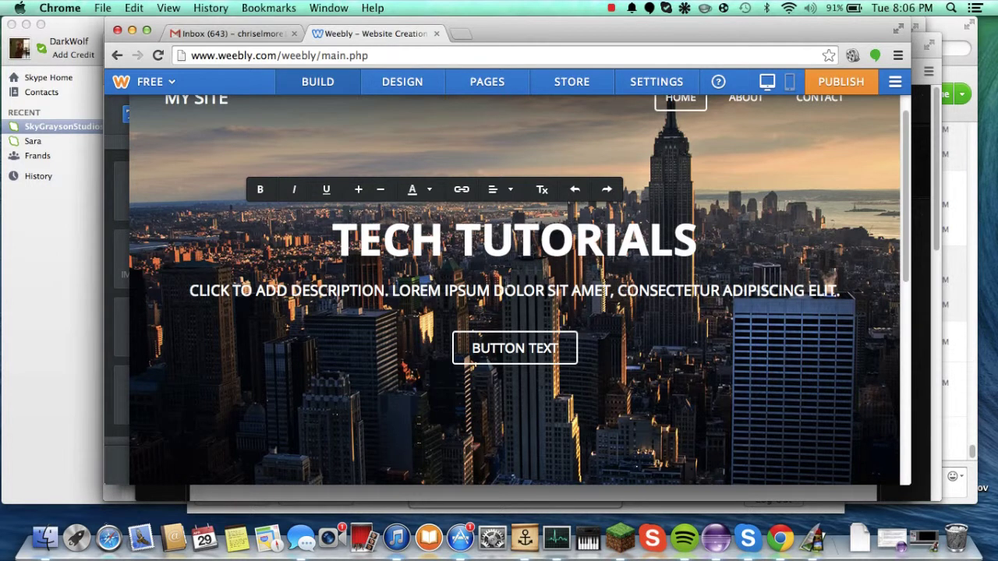
Step: Replace the banner description with THIS IS A WEBSITE FOR MY YOUTUBE CHANNEL!
left_click(429, 290)
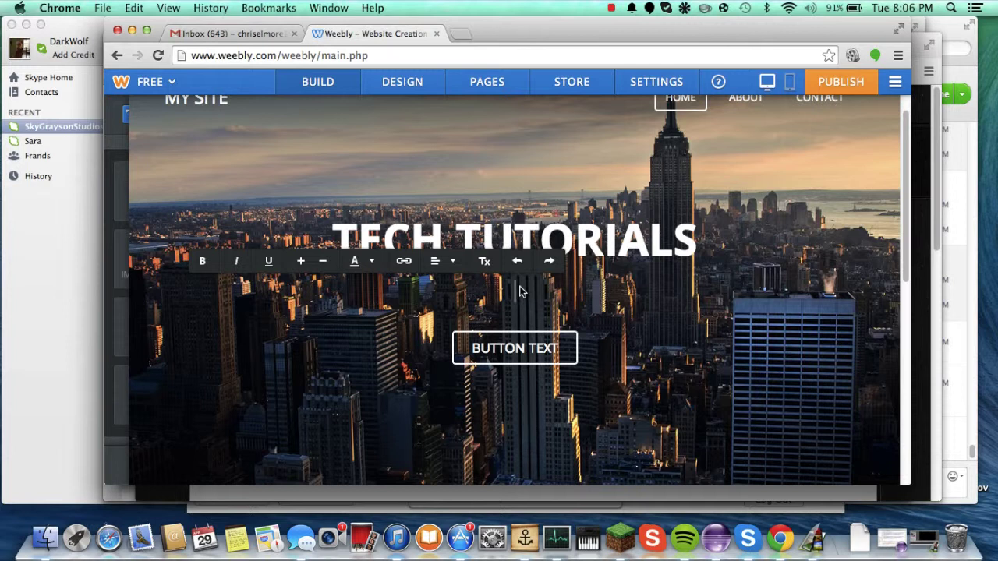
left_click(637, 355)
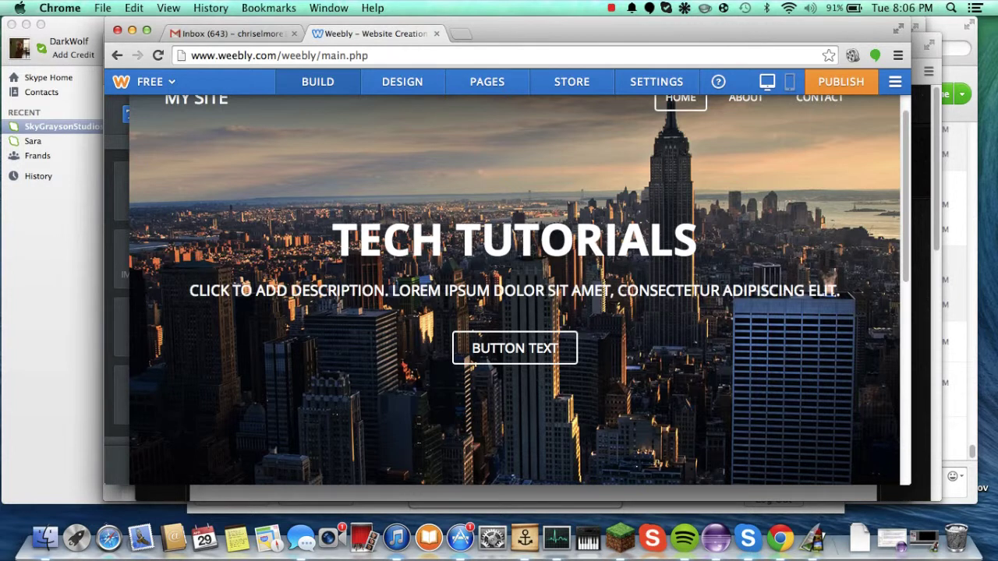
left_click(595, 288)
type("T")
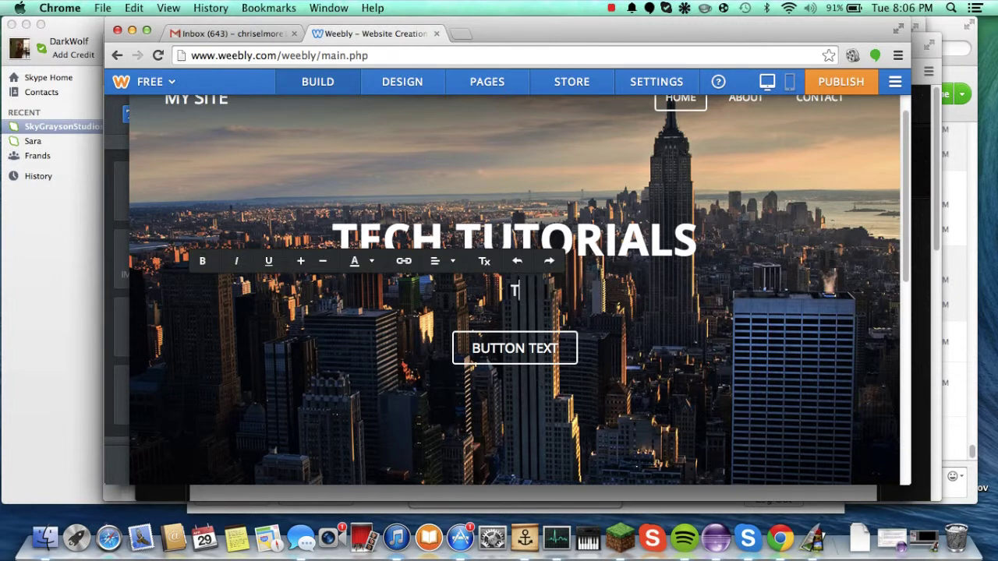
type("HIS IS A WE")
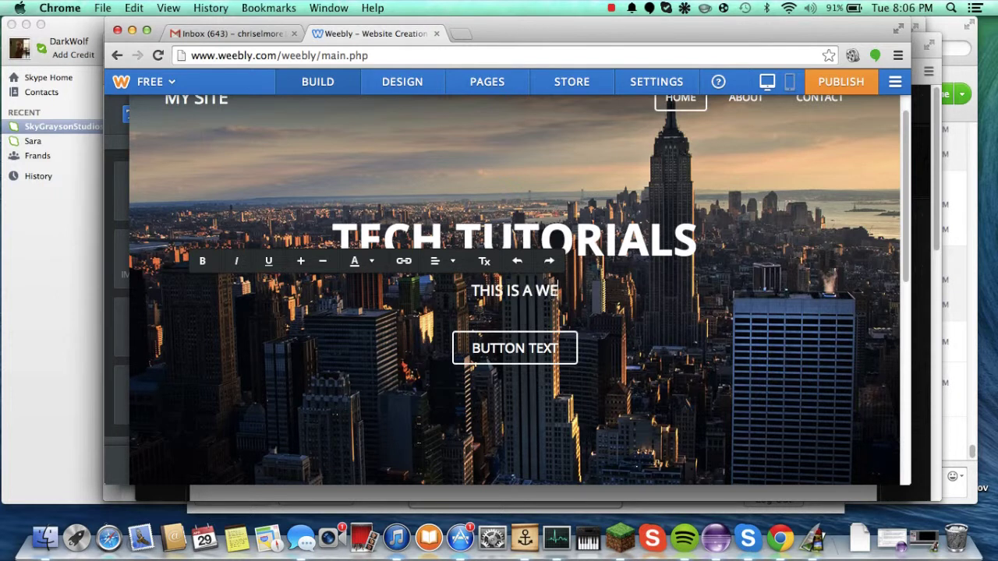
type("BSITE FOR MY")
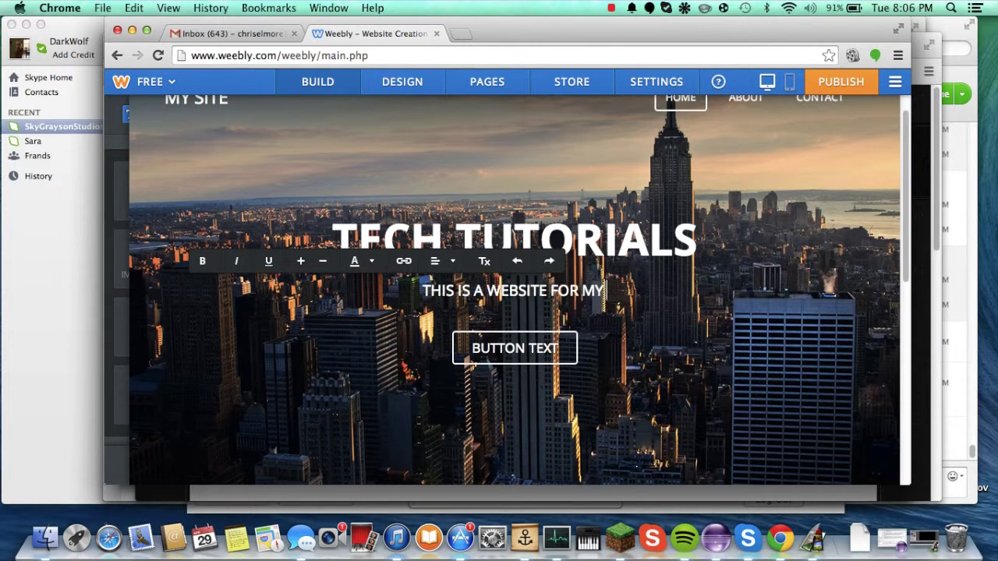
type(" YOUTUBE CHANNEL!")
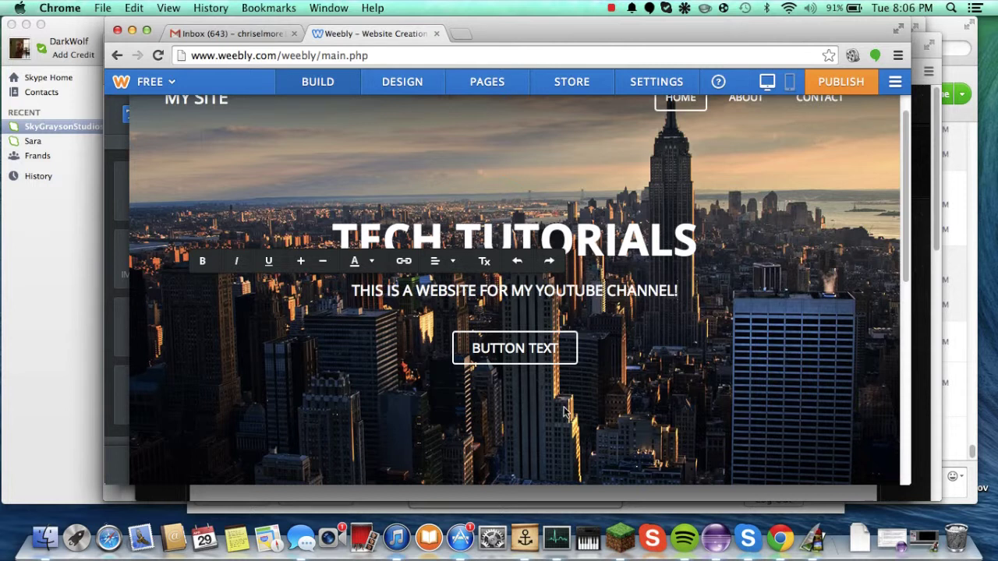
scroll(566, 389, "down", 2)
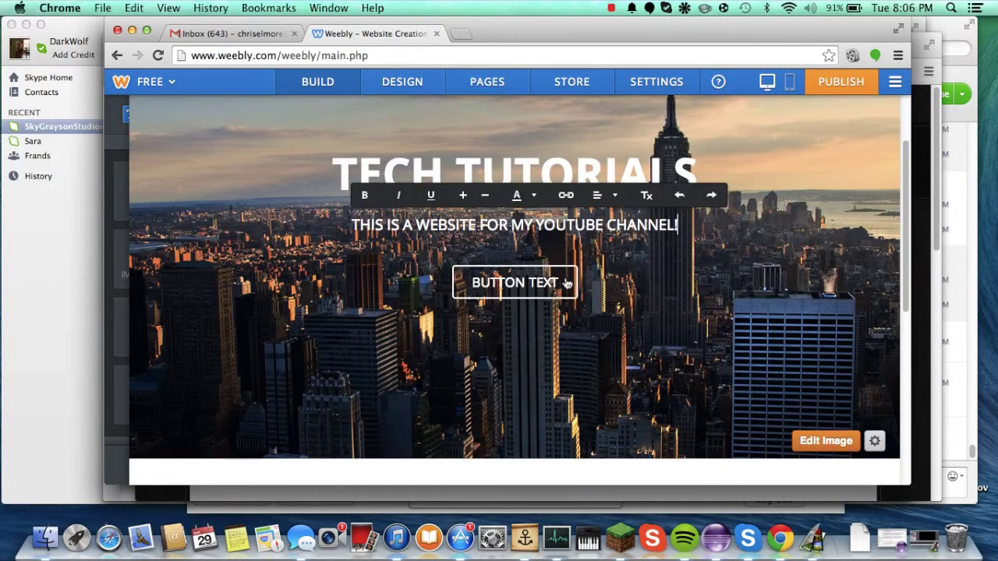
Step: Clear the banner button's placeholder label, link it to google.com, and relabel it TEST ME
left_click(558, 282)
key("super+a")
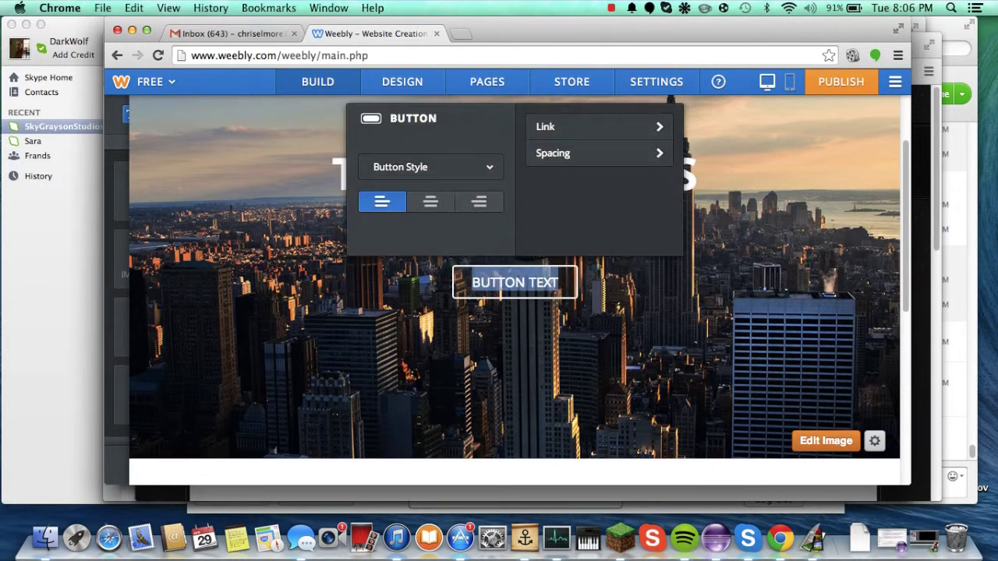
key("BackSpace")
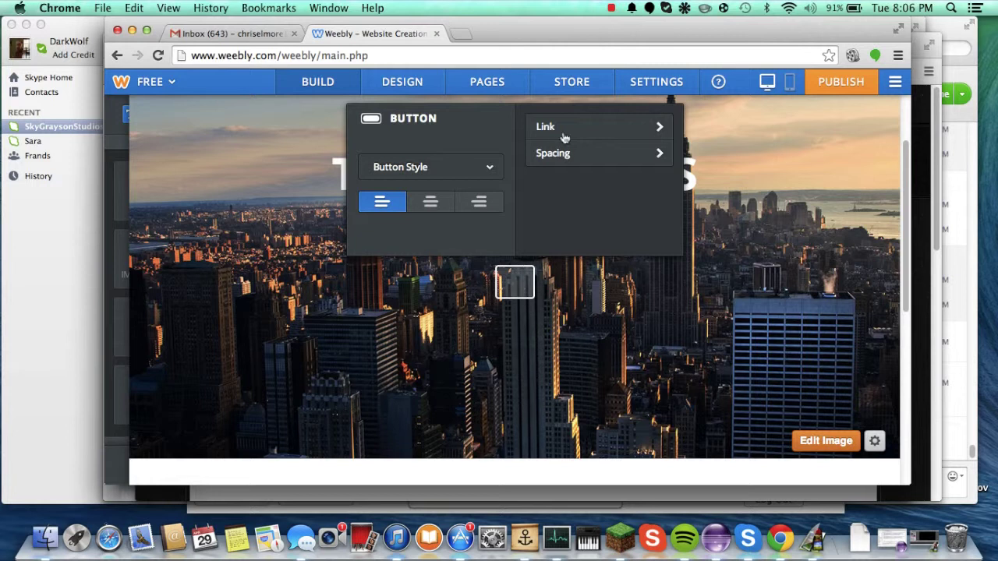
left_click(564, 129)
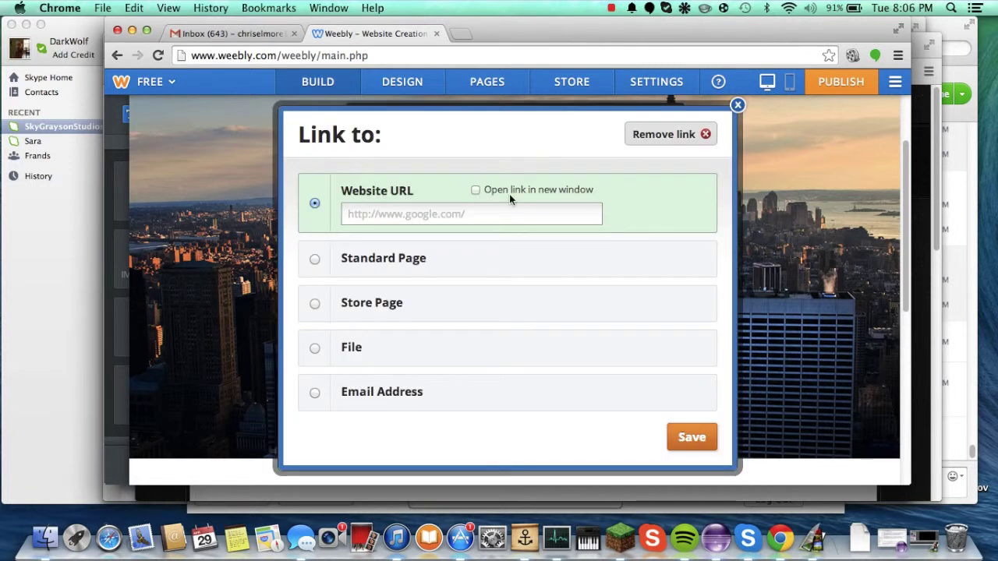
type("google.com")
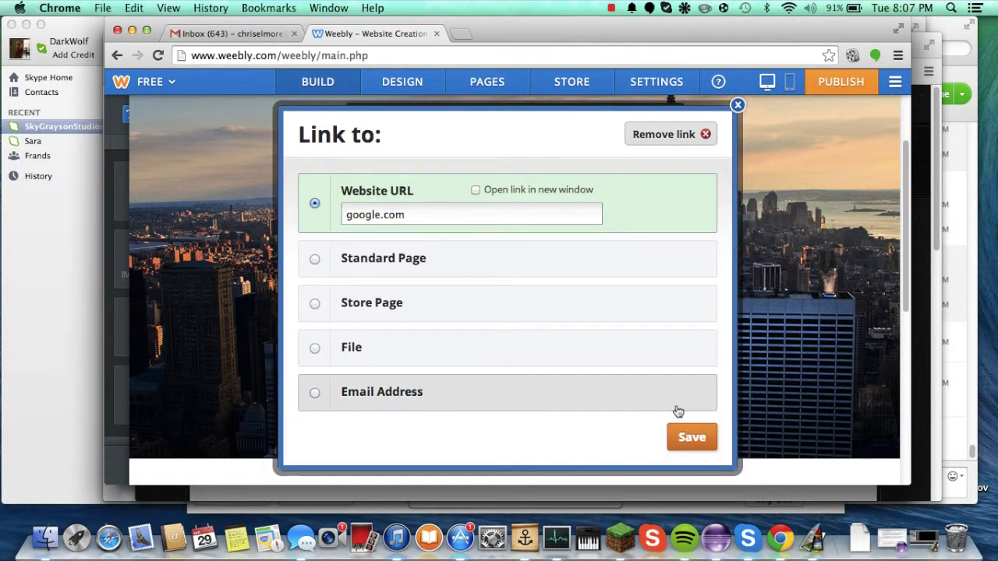
left_click(690, 438)
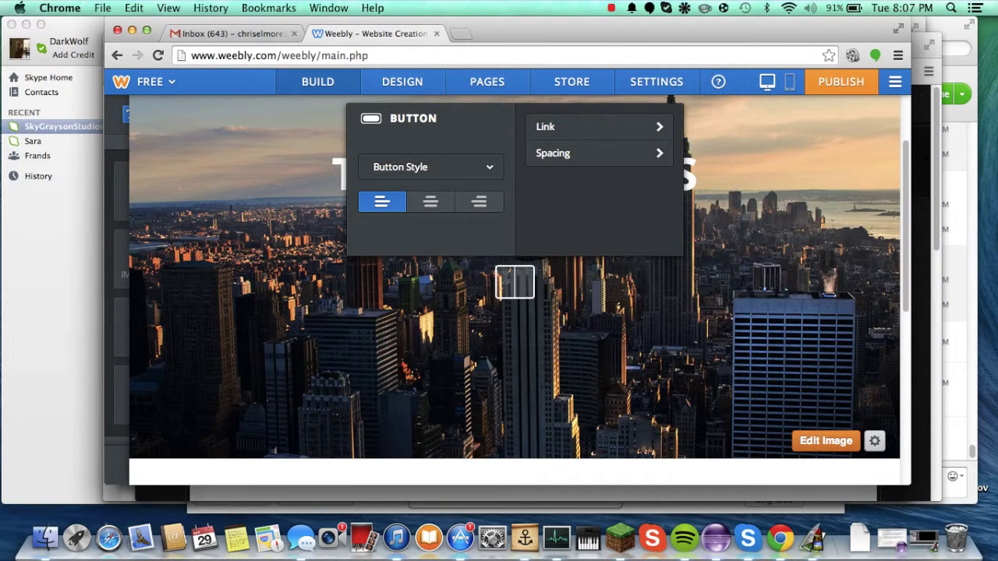
type("TEST ME")
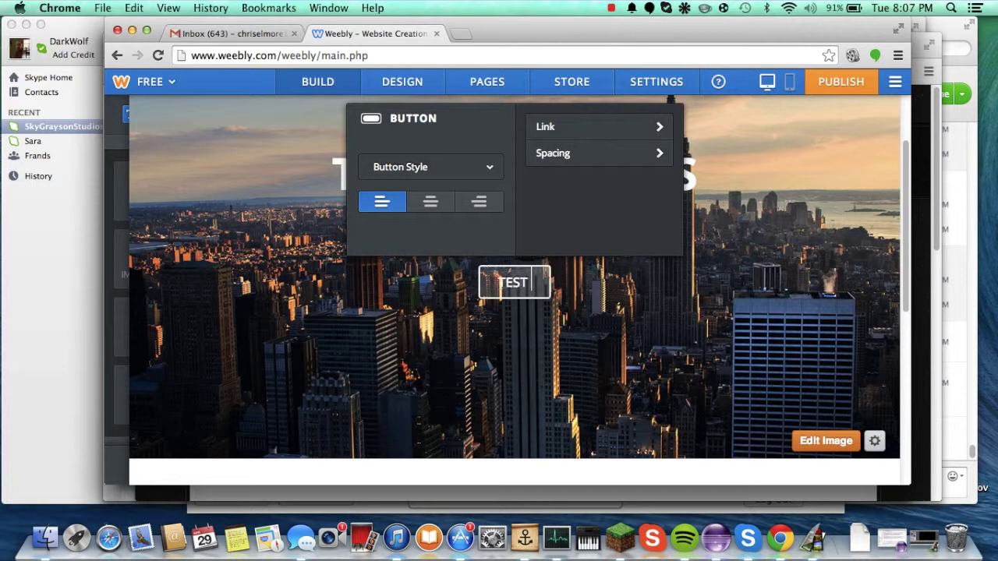
left_click(558, 399)
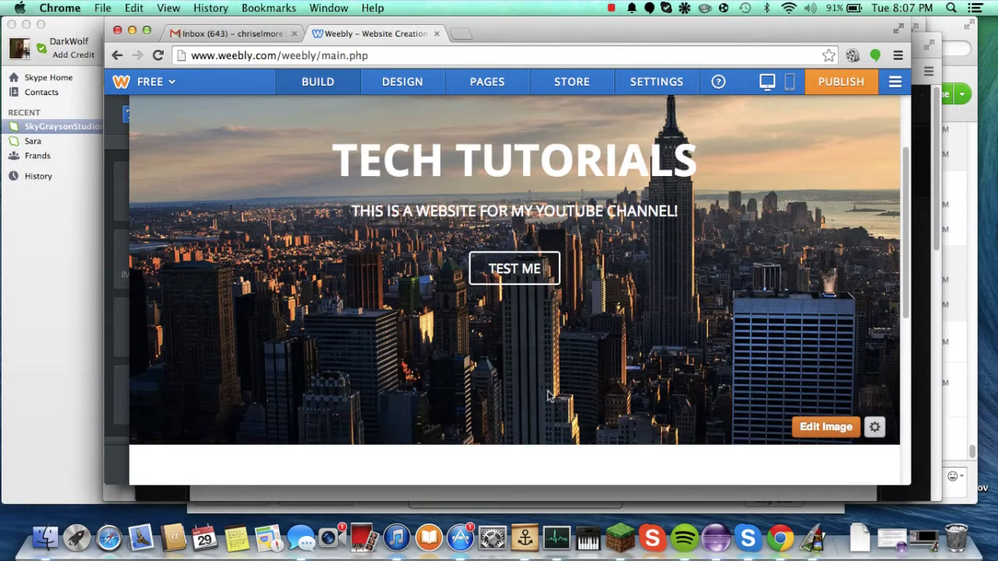
scroll(499, 355, "up", 2)
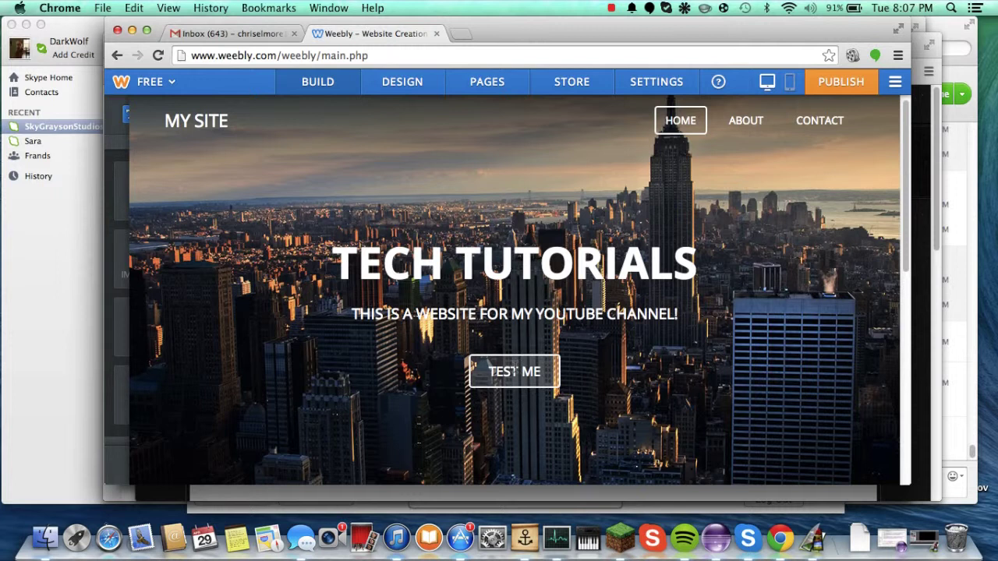
scroll(500, 320, "down", 6)
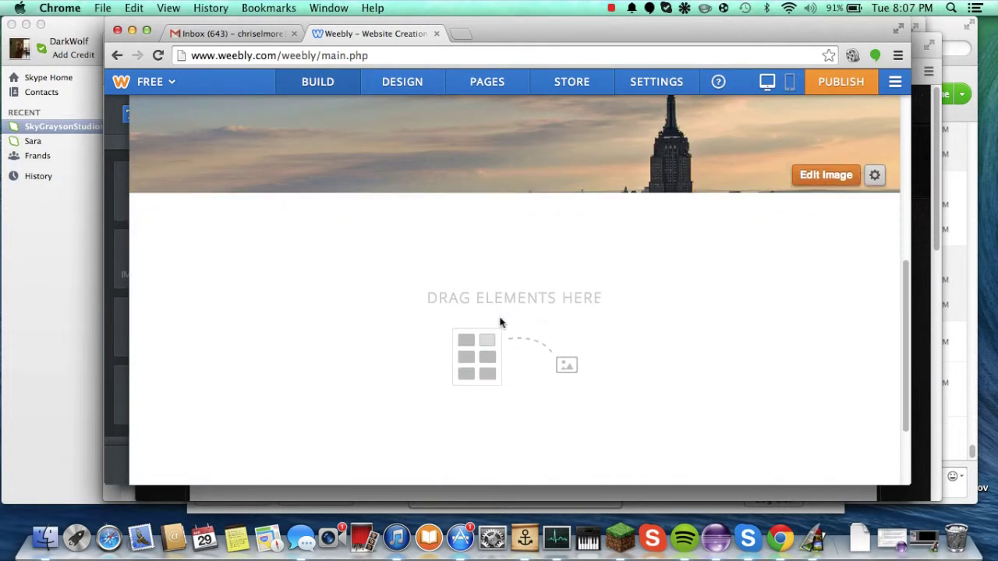
scroll(501, 323, "down", 2)
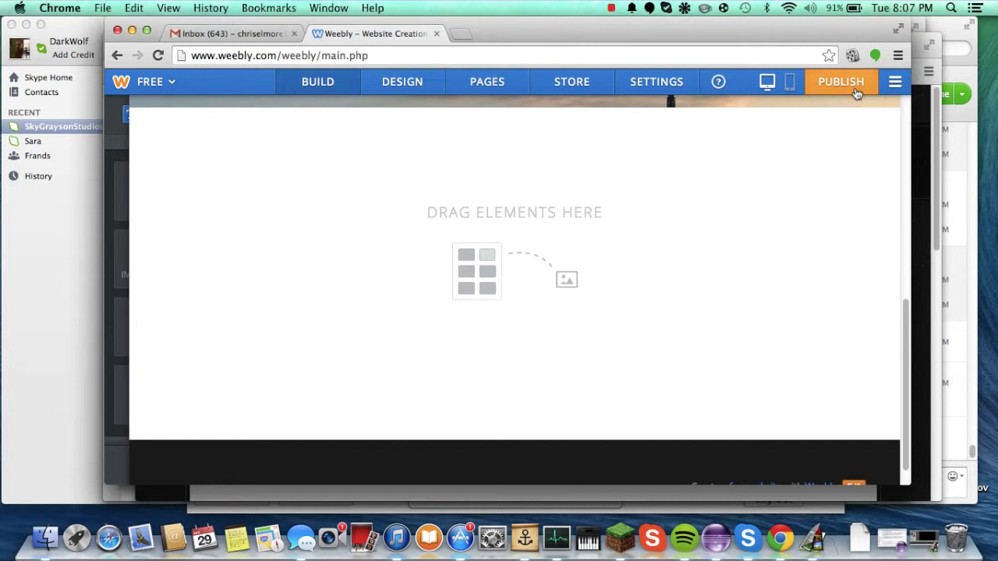
scroll(534, 215, "down", 1)
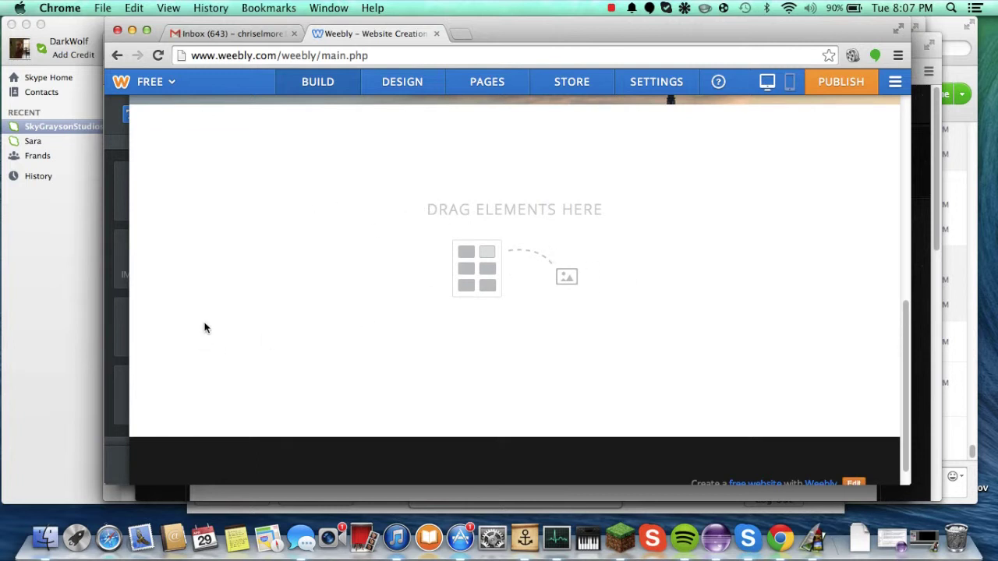
scroll(207, 322, "up", 6)
scroll(207, 322, "down", 6)
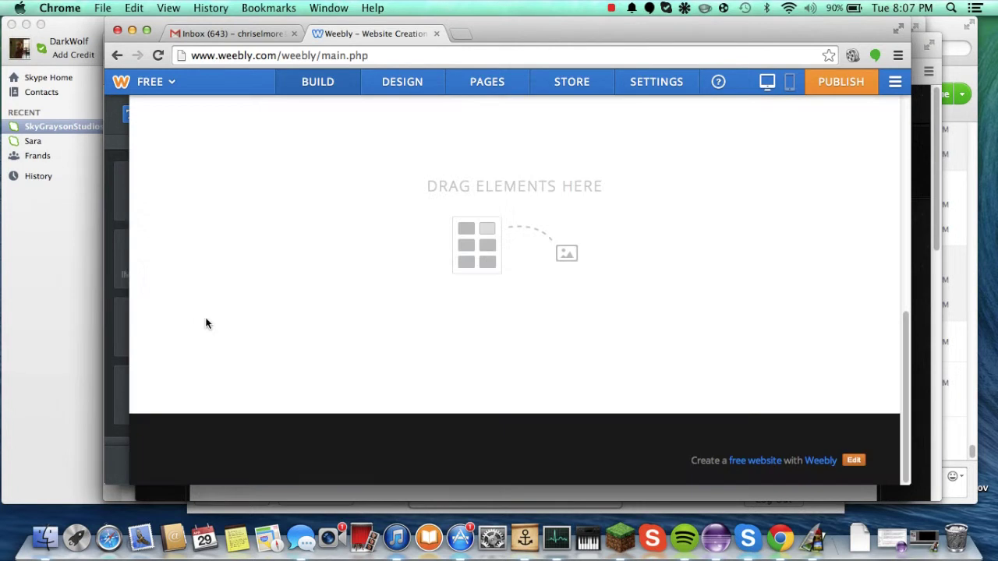
scroll(206, 324, "up", 6)
scroll(208, 325, "down", 6)
scroll(575, 154, "up", 6)
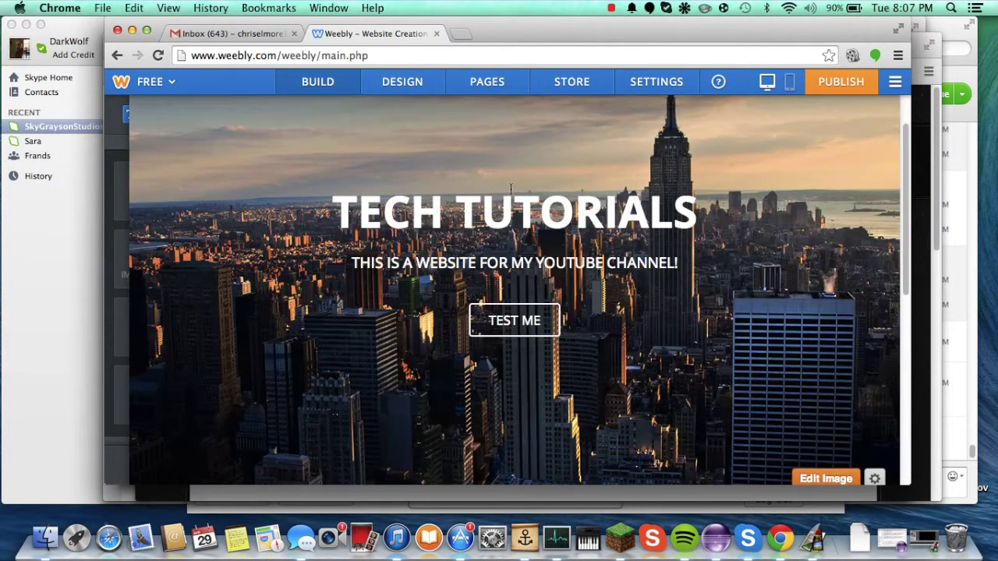
scroll(513, 192, "down", 6)
scroll(510, 194, "up", 3)
scroll(510, 193, "up", 1)
scroll(510, 193, "down", 4)
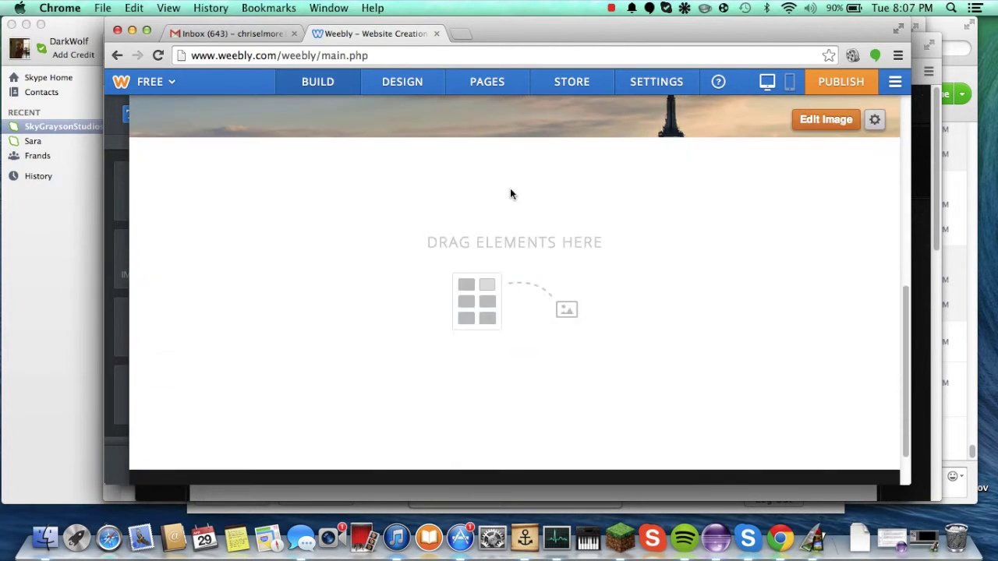
scroll(476, 209, "up", 2)
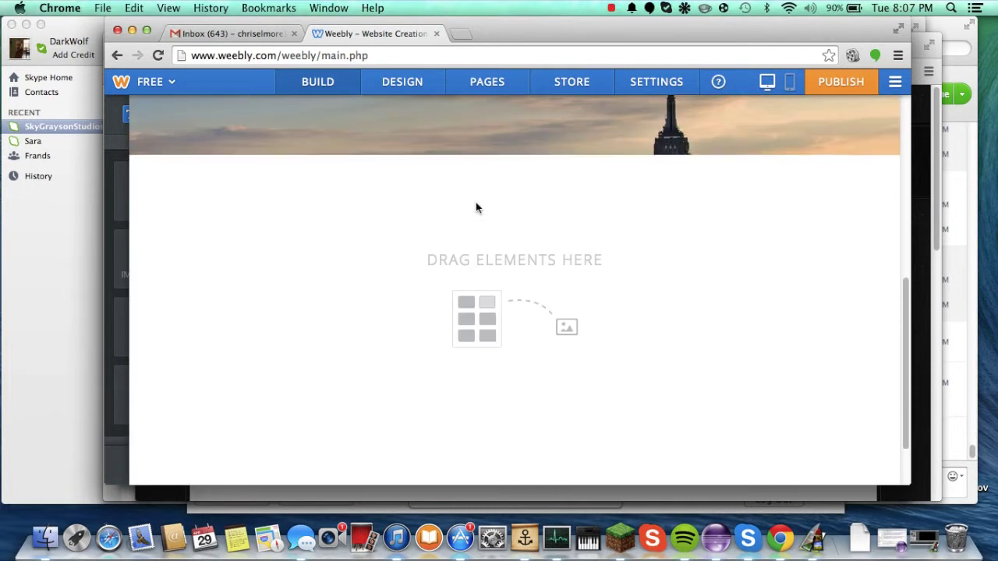
scroll(475, 208, "down", 1)
scroll(556, 164, "up", 5)
scroll(554, 154, "down", 5)
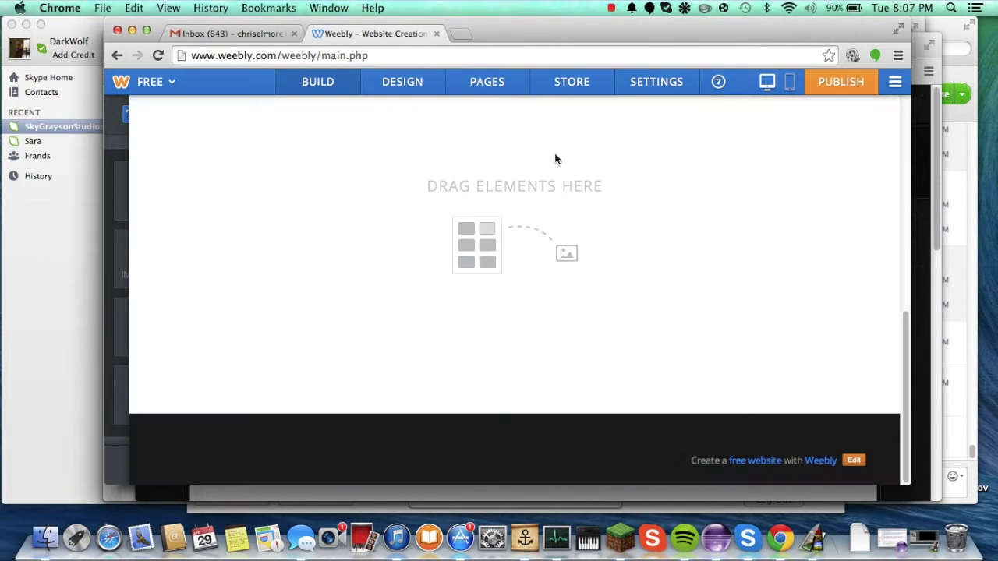
scroll(555, 155, "up", 1)
scroll(554, 159, "up", 6)
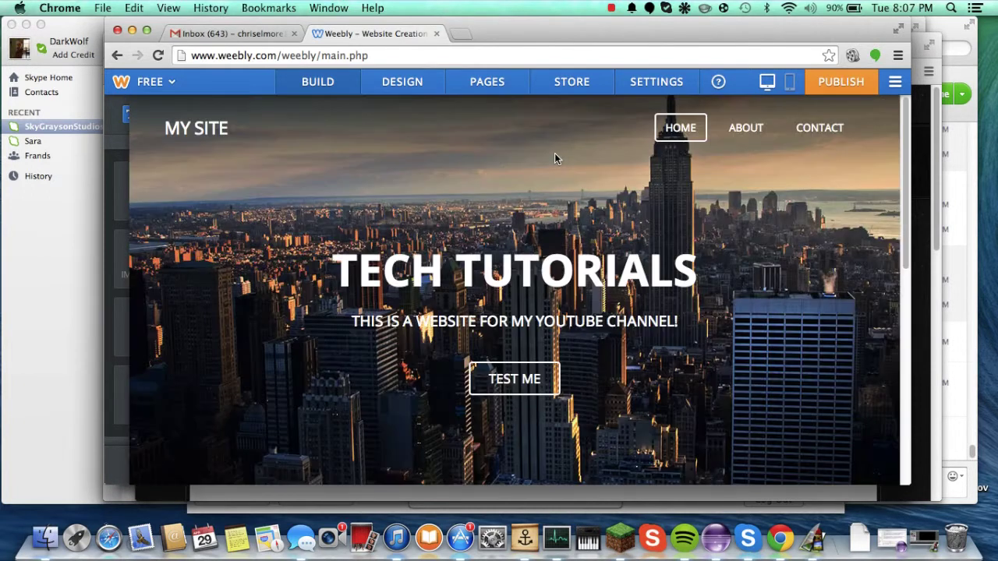
scroll(554, 159, "down", 3)
scroll(507, 167, "down", 3)
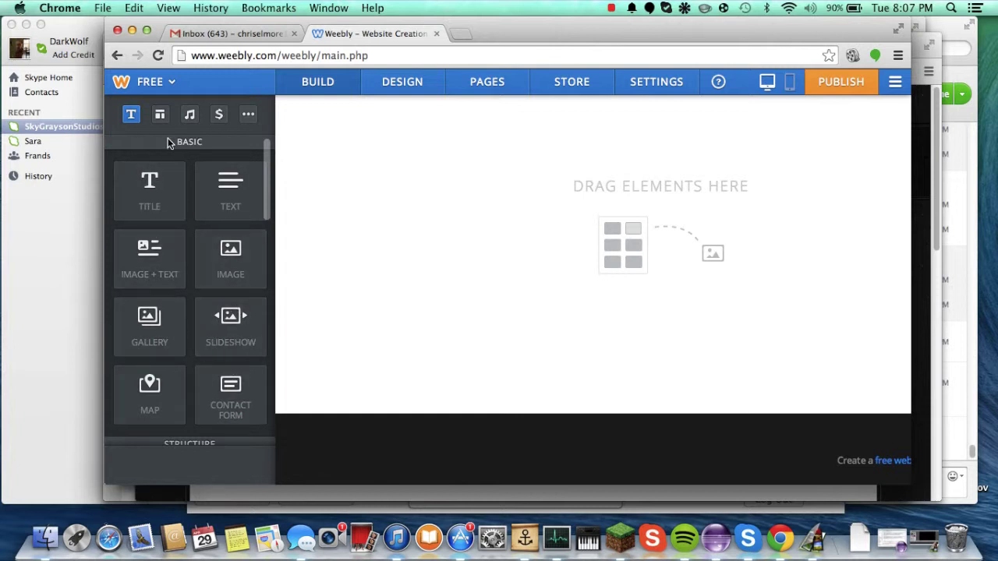
left_click(160, 115)
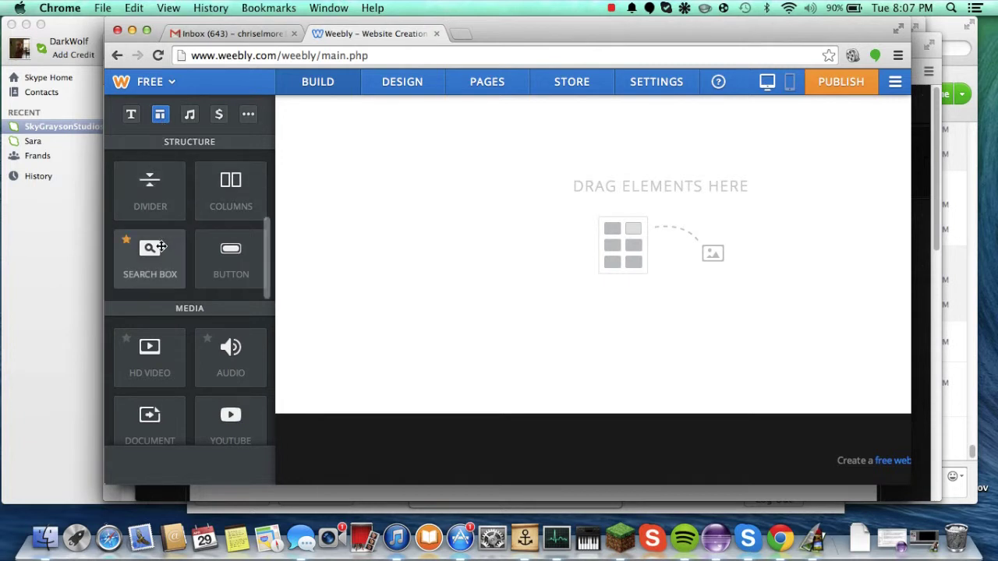
left_click(188, 115)
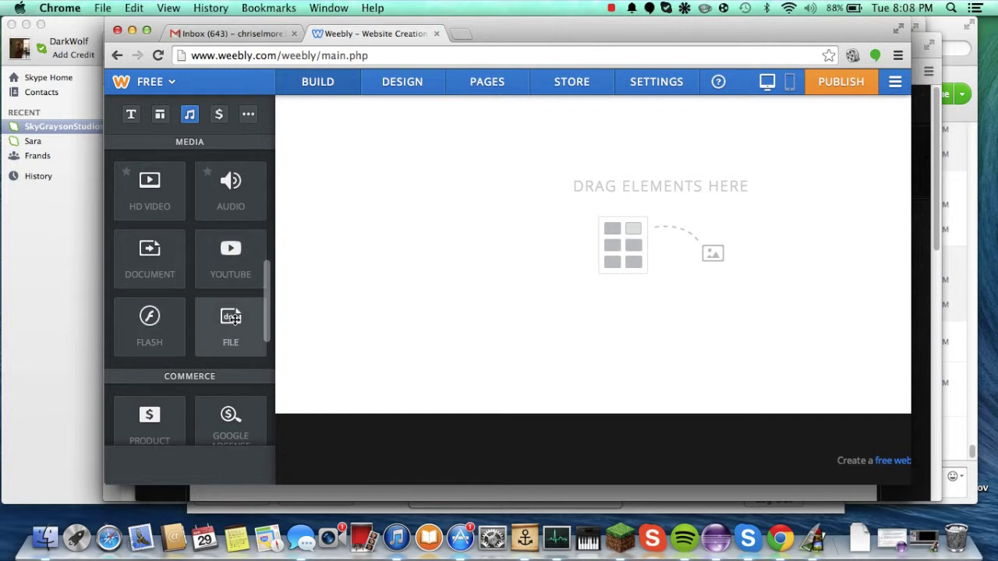
scroll(234, 319, "down", 2)
scroll(234, 319, "down", 3)
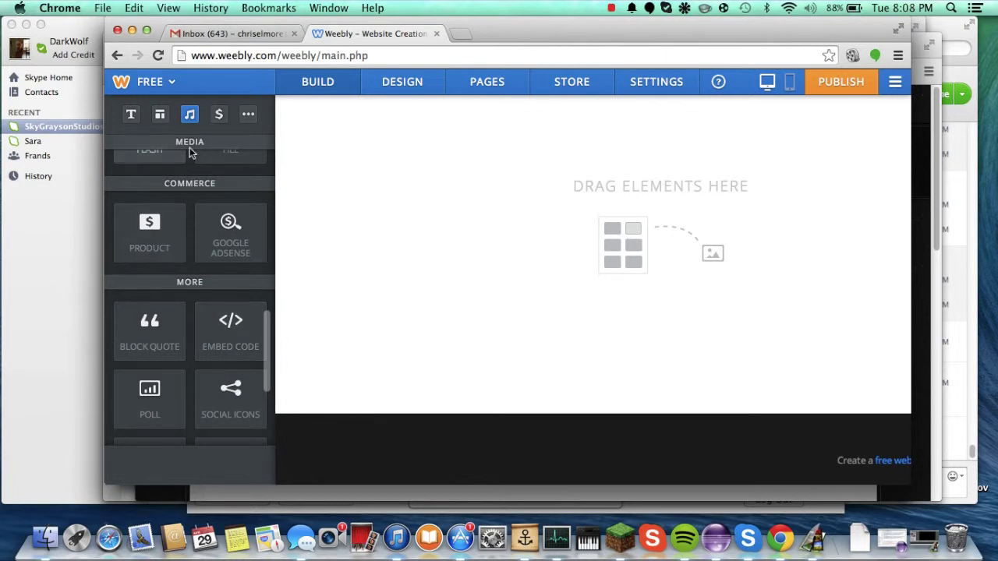
left_click(218, 116)
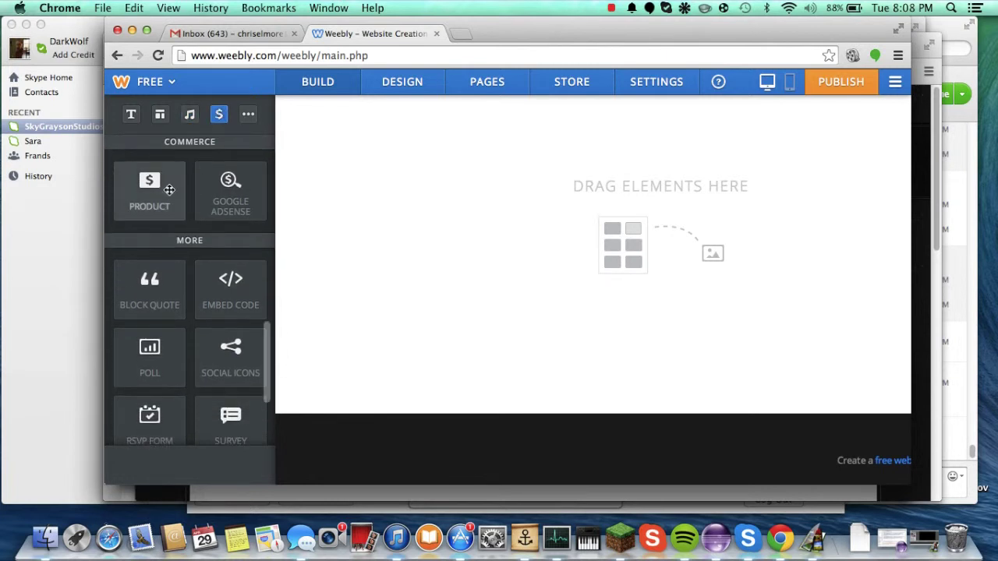
left_click(248, 115)
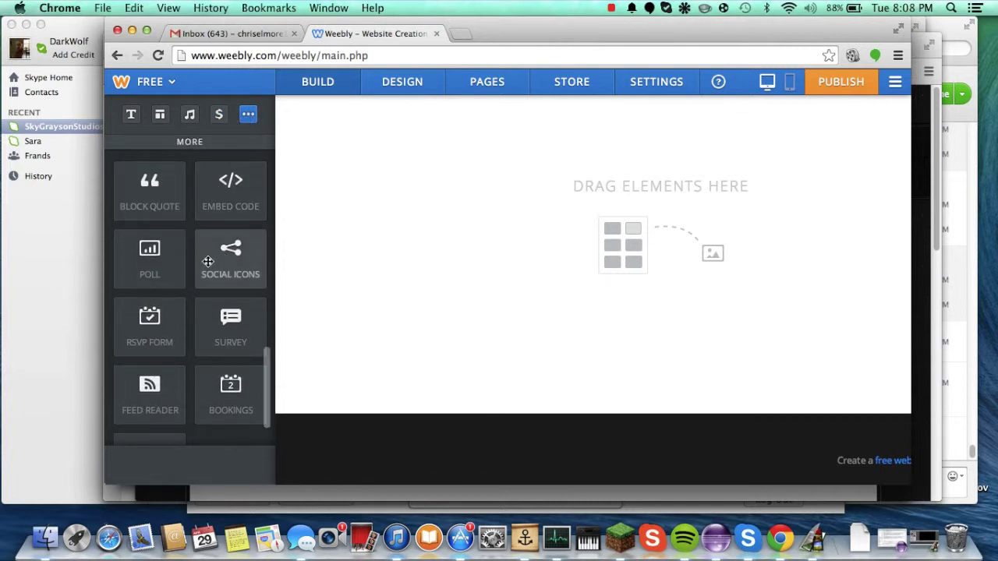
scroll(153, 275, "down", 1)
scroll(154, 274, "down", 3)
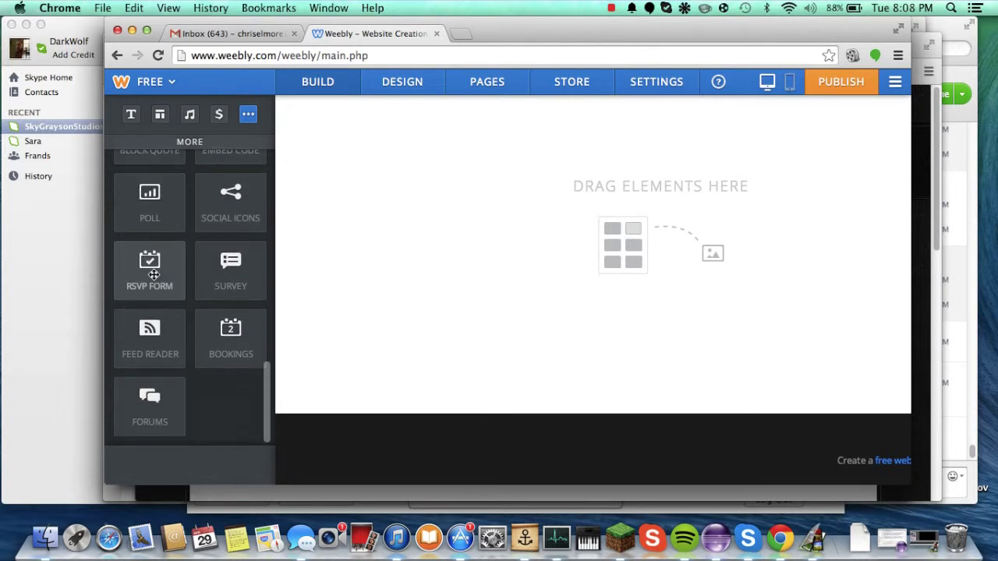
left_click(611, 8)
left_click(616, 52)
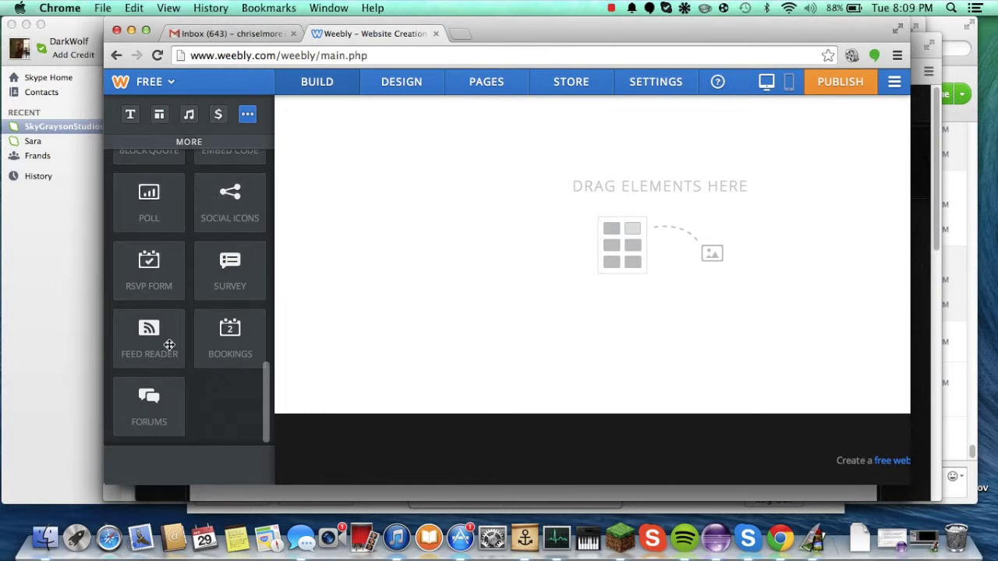
scroll(156, 343, "up", 1)
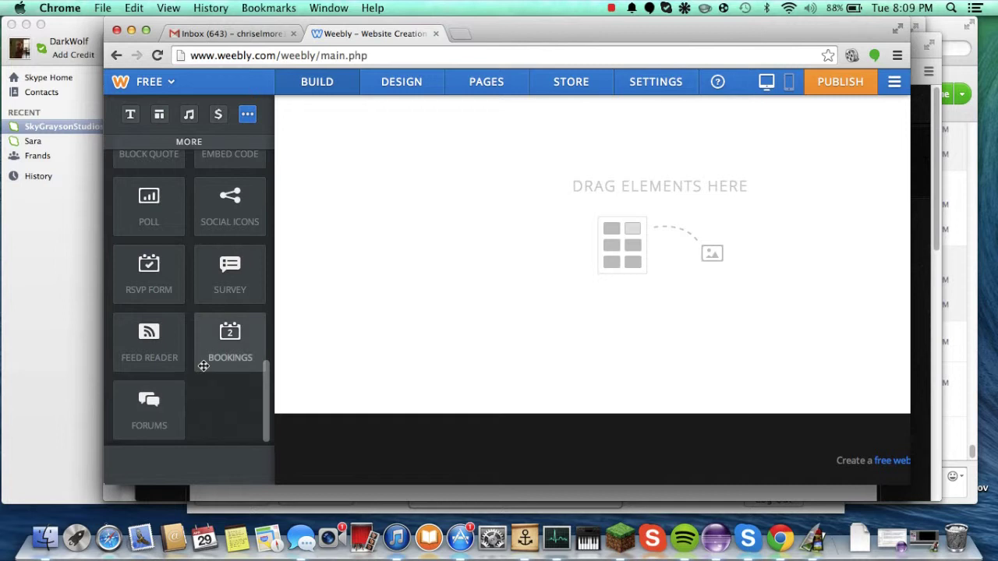
scroll(202, 362, "up", 15)
scroll(226, 421, "down", 15)
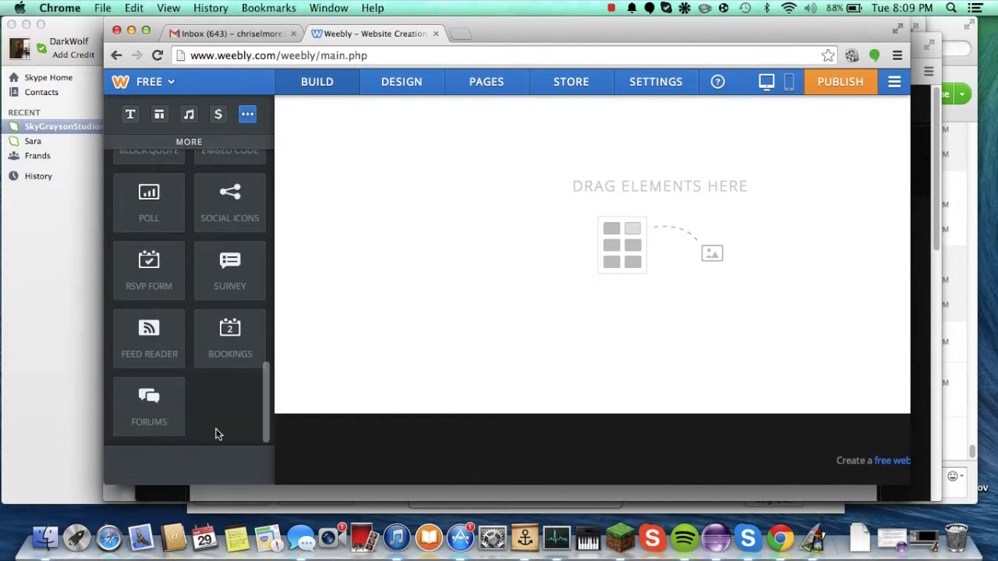
scroll(213, 398, "up", 15)
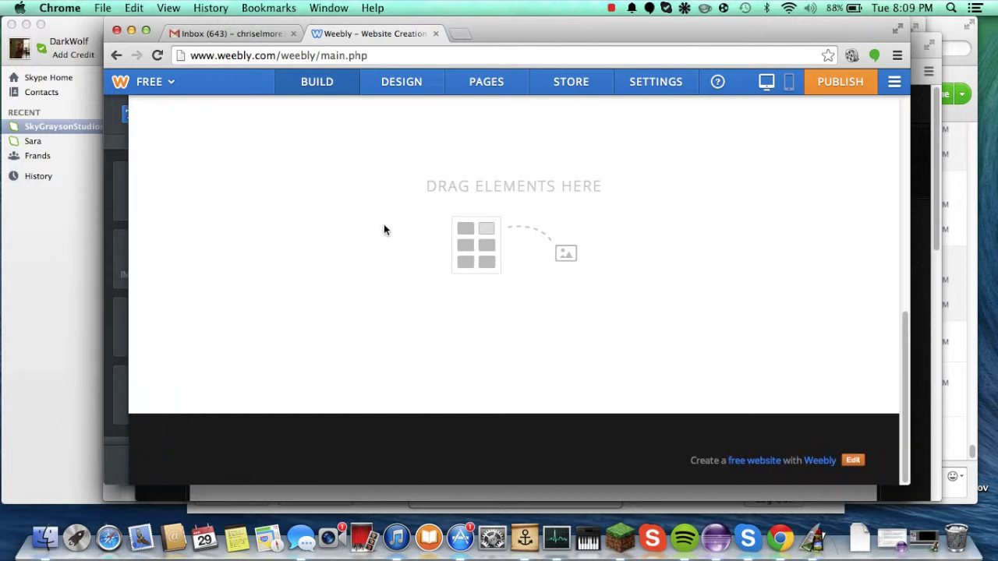
scroll(390, 242, "down", 10)
Step: Drop a text block from the Build sidebar below the skyline header
scroll(390, 242, "up", 5)
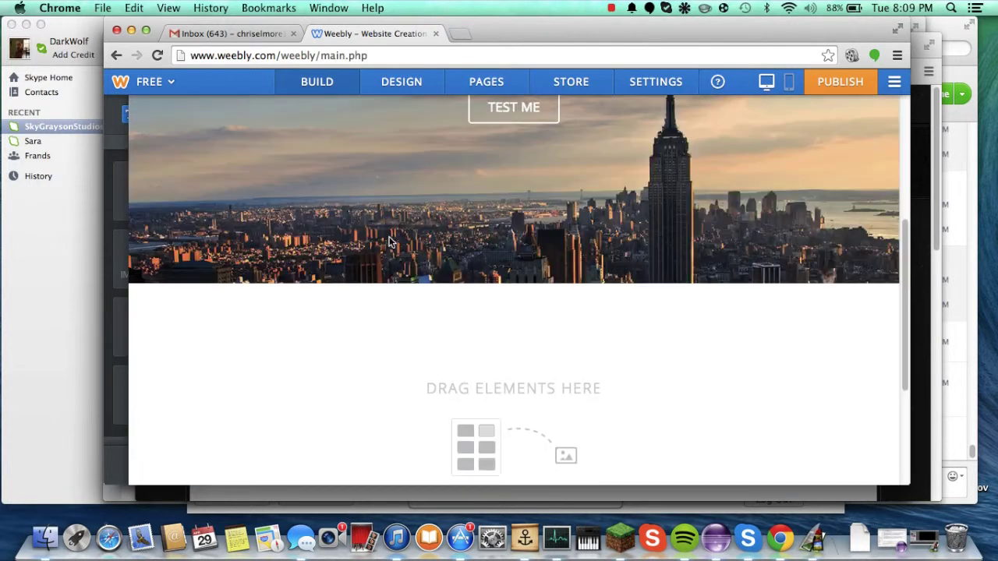
left_click_drag(219, 195, 415, 388)
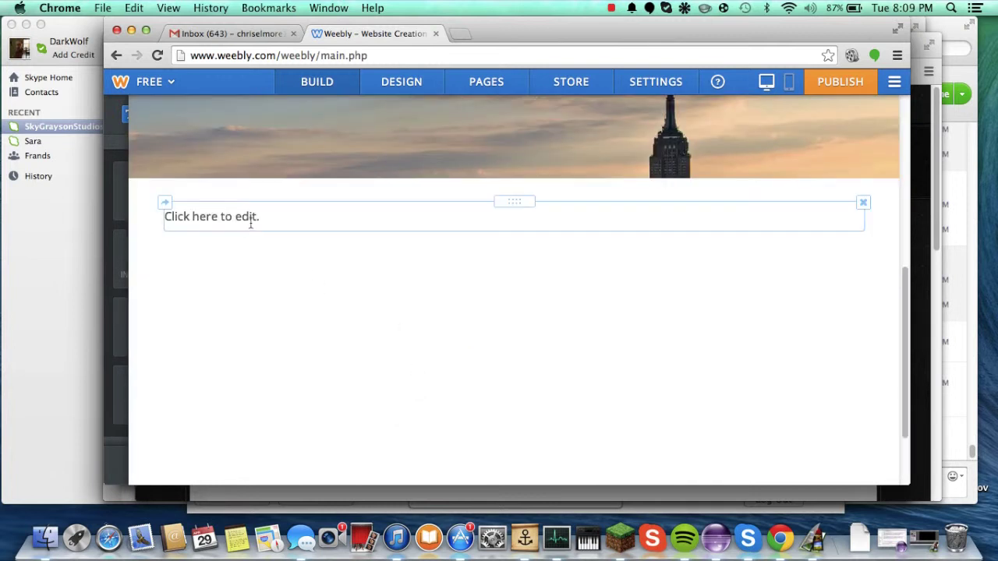
left_click(250, 221)
left_click(421, 314)
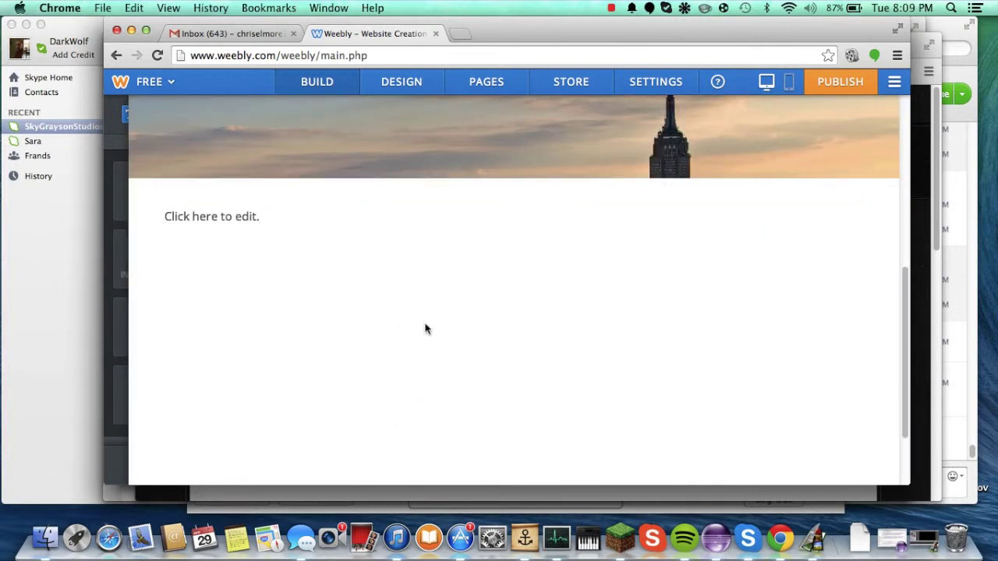
scroll(426, 328, "up", 3)
scroll(425, 328, "down", 3)
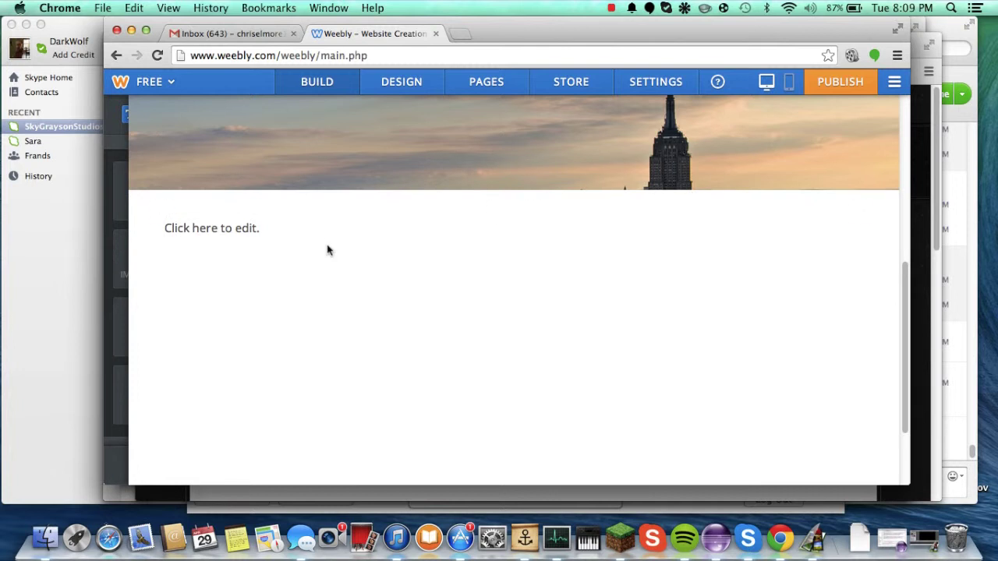
scroll(328, 250, "down", 1)
Step: Fill the text block with 'This is a test text!'
left_click(328, 184)
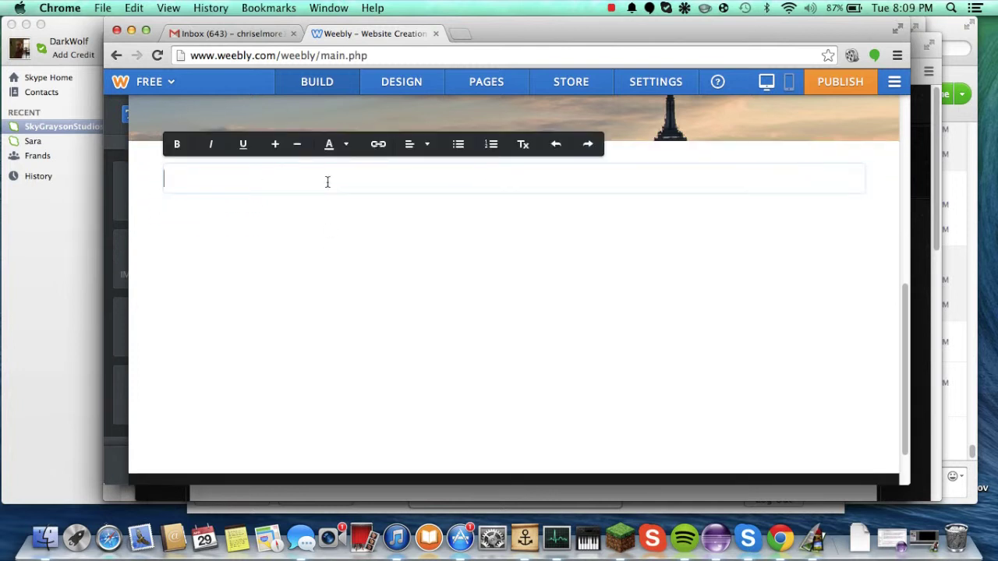
scroll(546, 312, "down", 1)
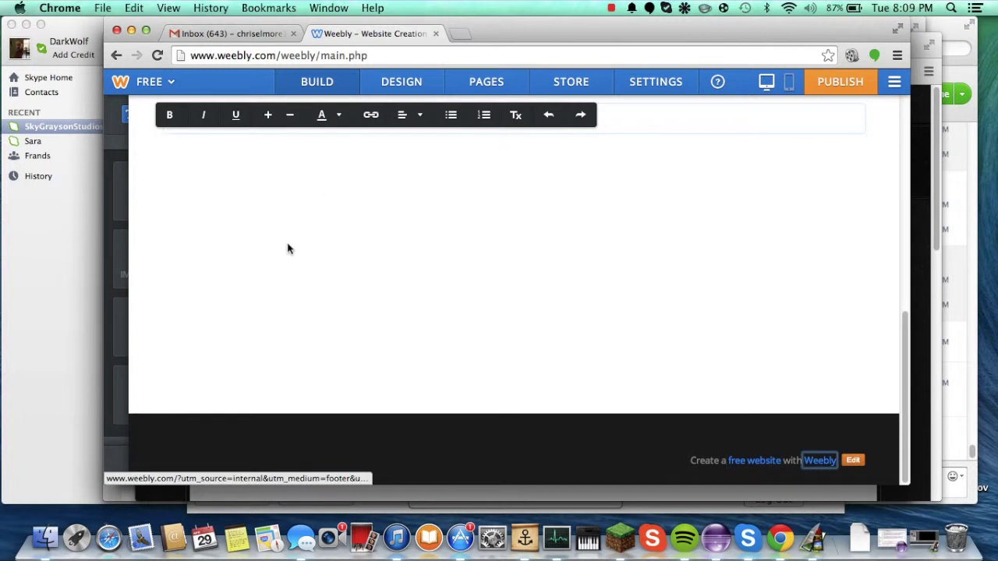
scroll(287, 248, "up", 3)
scroll(515, 273, "down", 3)
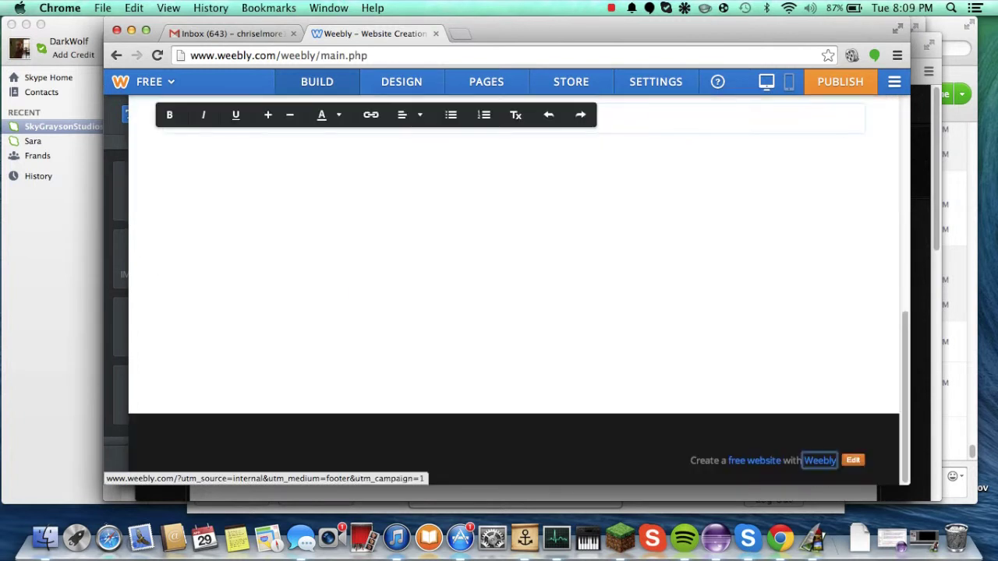
scroll(358, 265, "up", 3)
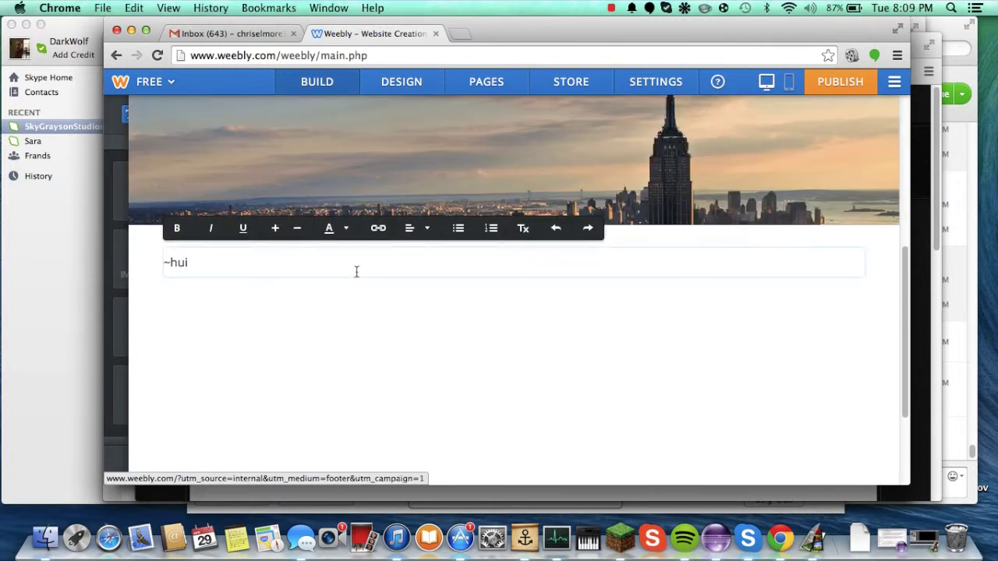
key("super+a")
key("BackSpace")
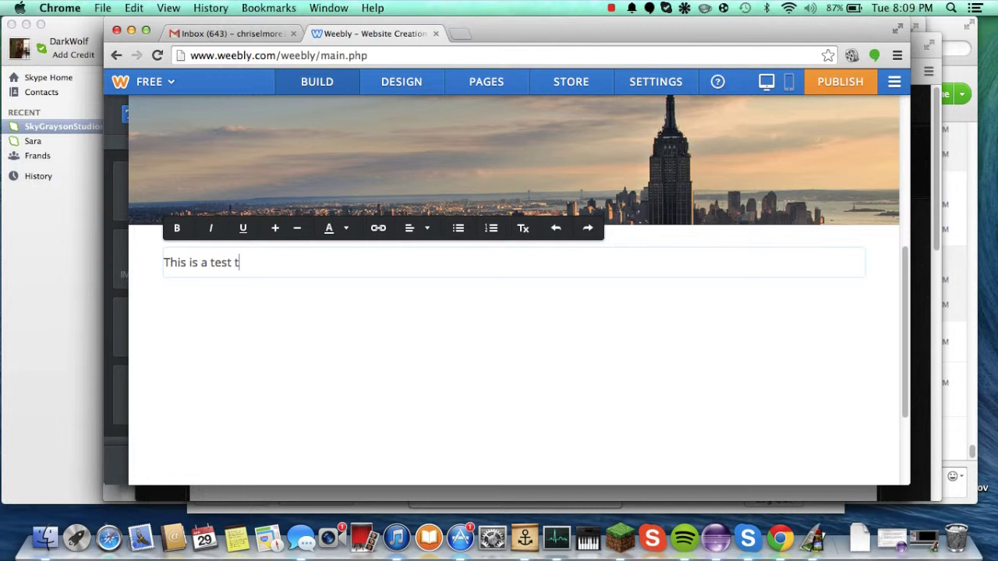
left_click(336, 400)
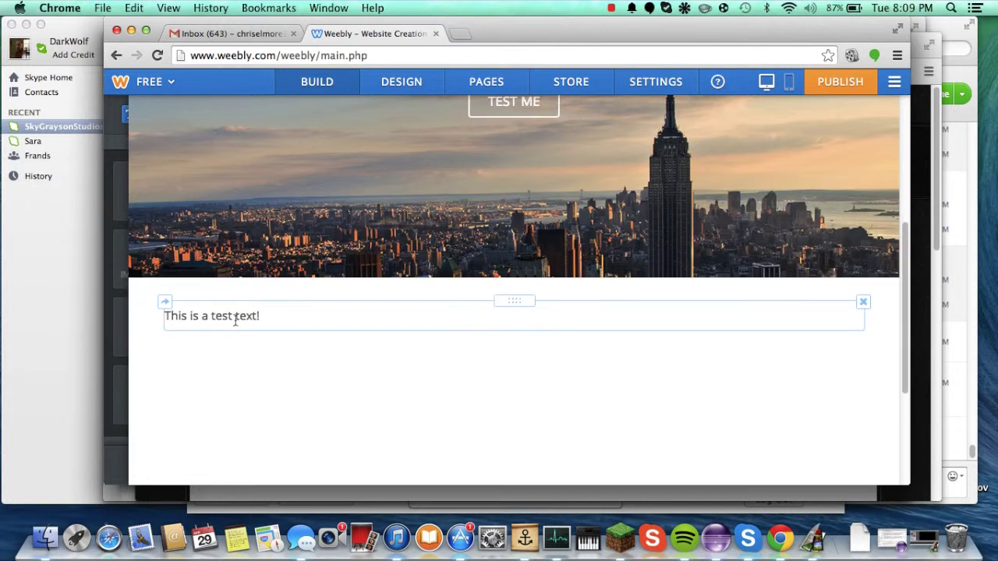
scroll(236, 321, "up", 5)
scroll(234, 323, "down", 5)
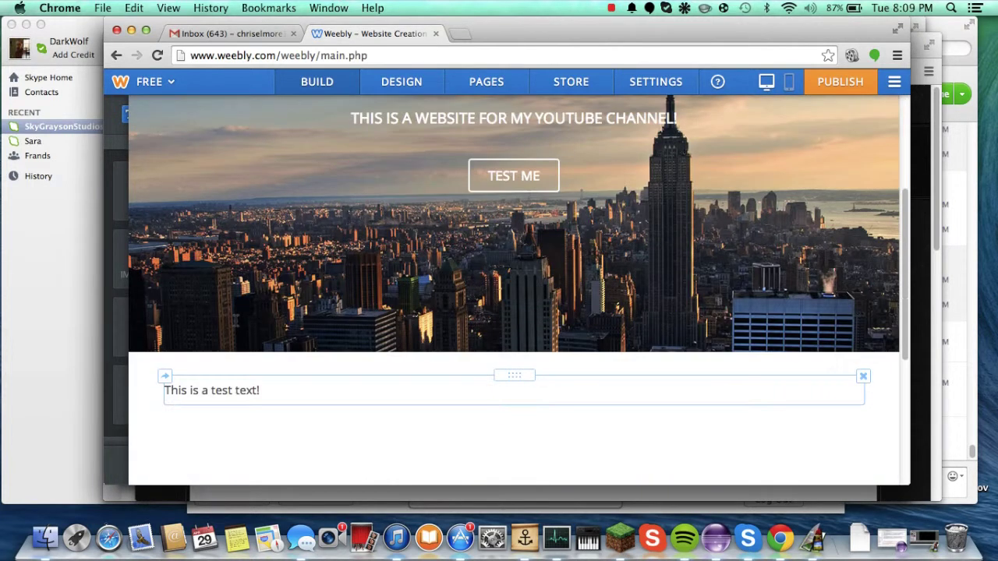
mouse_move(198, 231)
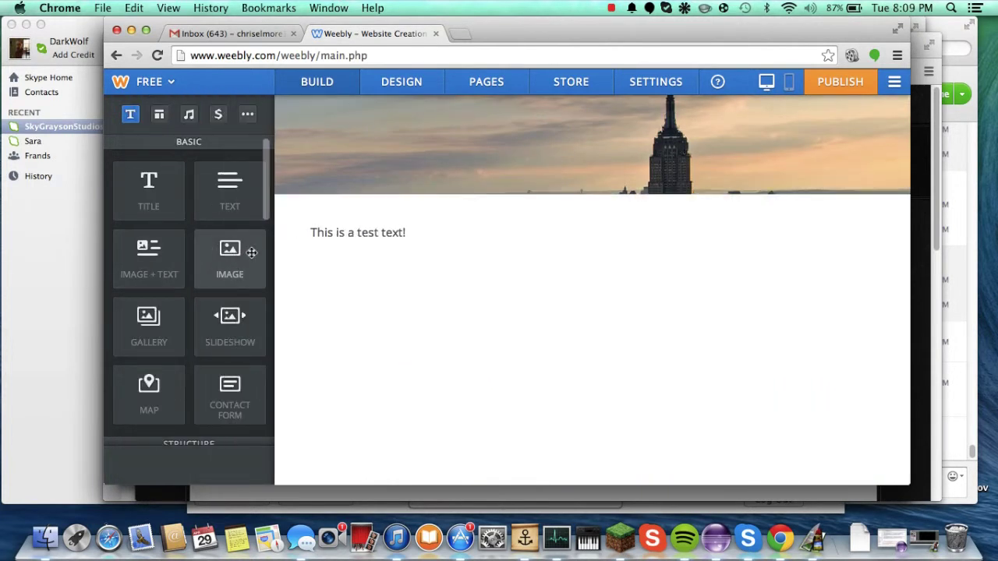
scroll(530, 305, "up", 5)
scroll(514, 312, "down", 5)
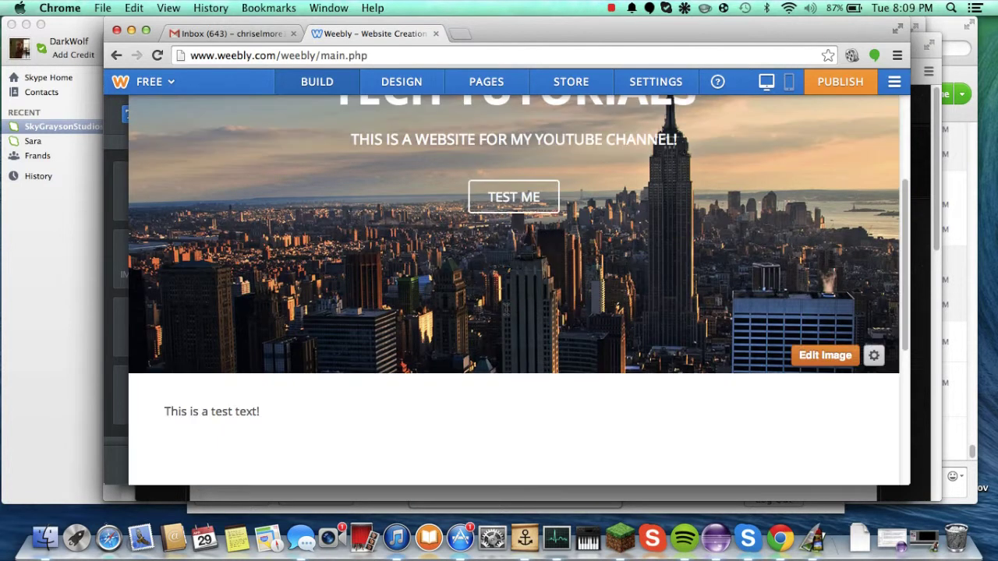
mouse_move(146, 312)
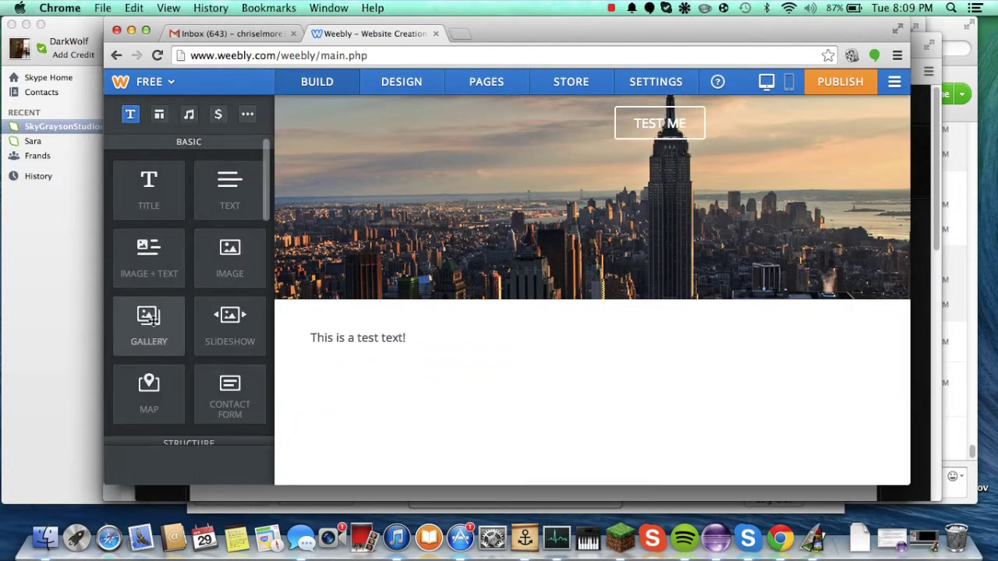
scroll(148, 315, "down", 3)
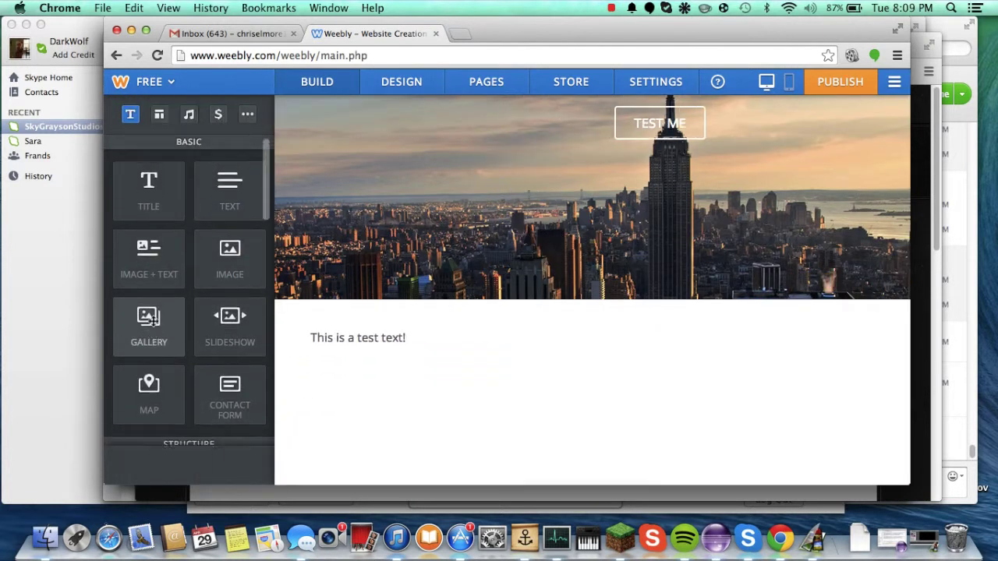
left_click(189, 114)
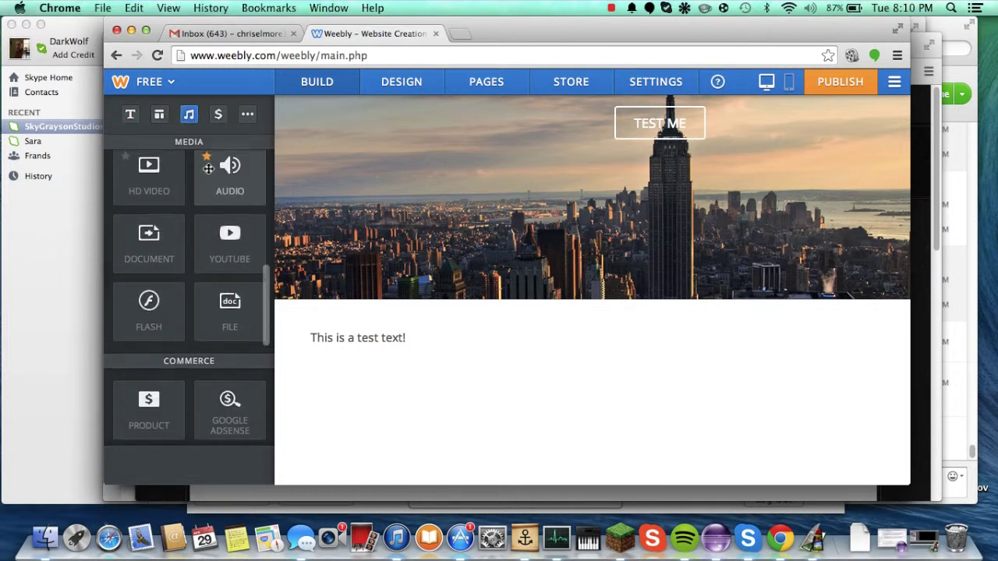
scroll(208, 169, "up", 9)
scroll(208, 170, "up", 2)
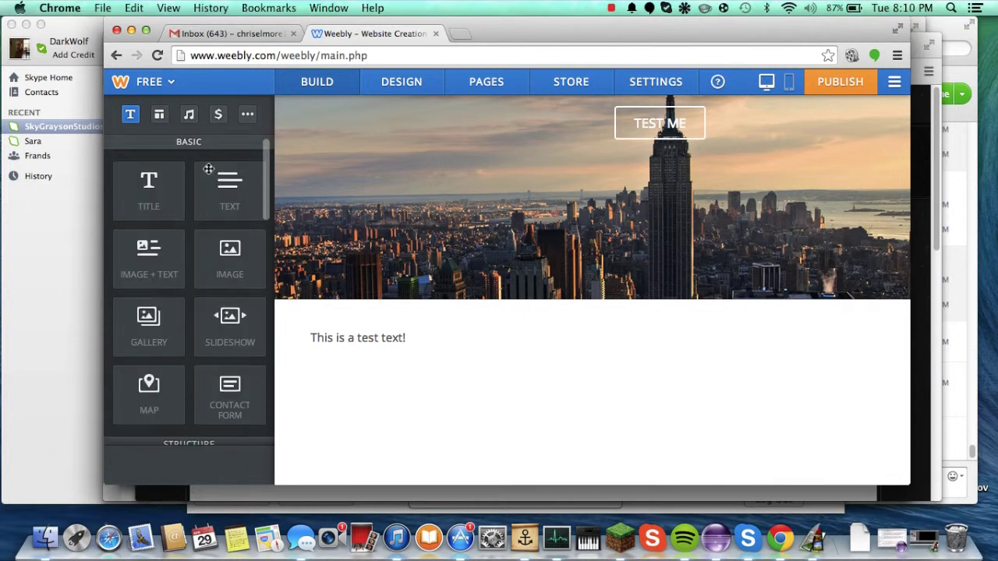
scroll(208, 169, "down", 12)
scroll(208, 172, "up", 3)
scroll(209, 171, "up", 7)
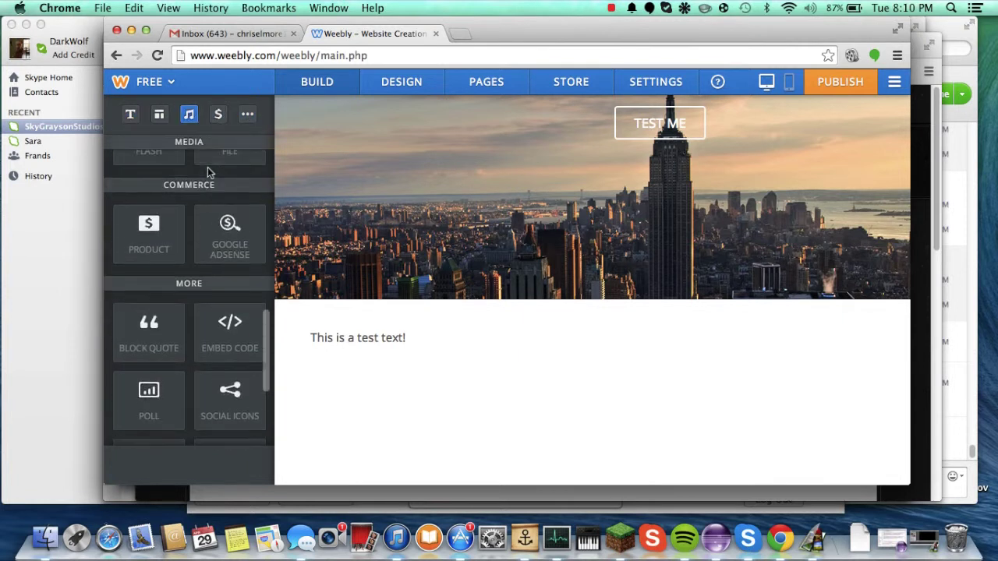
scroll(212, 233, "down", 3)
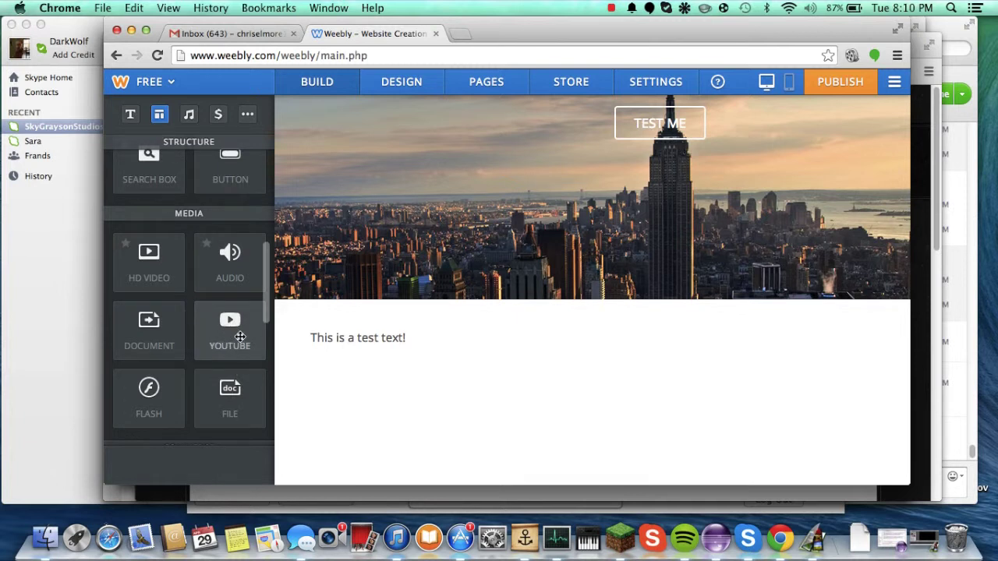
left_click_drag(240, 336, 367, 343)
scroll(347, 198, "up", 3)
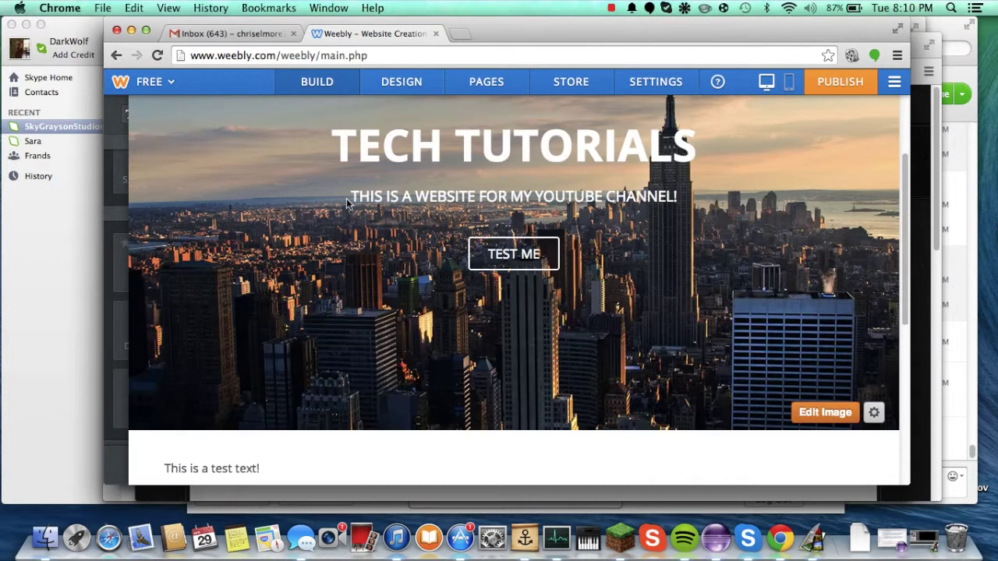
scroll(347, 198, "up", 2)
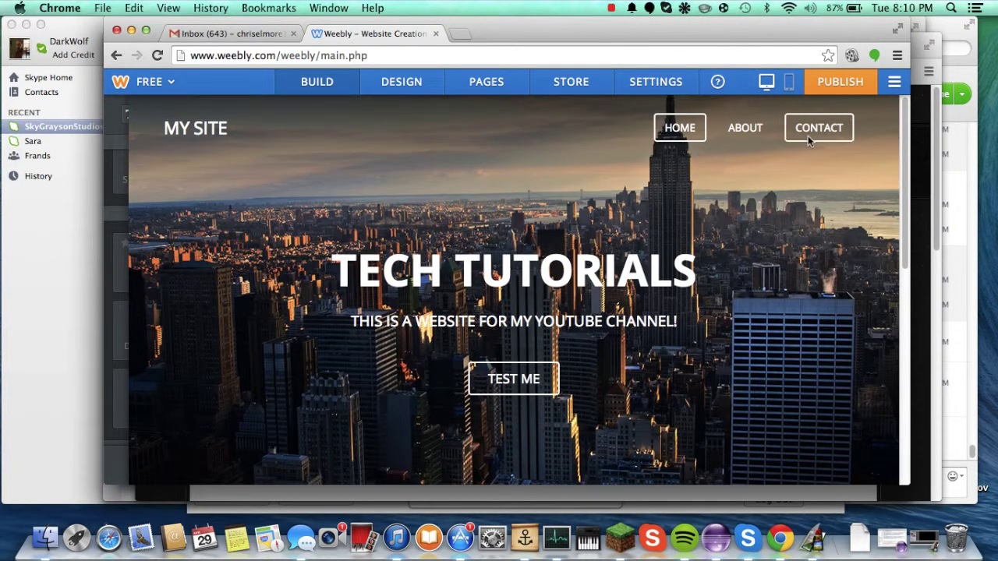
Step: Open the Contact page in the editor
left_click(812, 140)
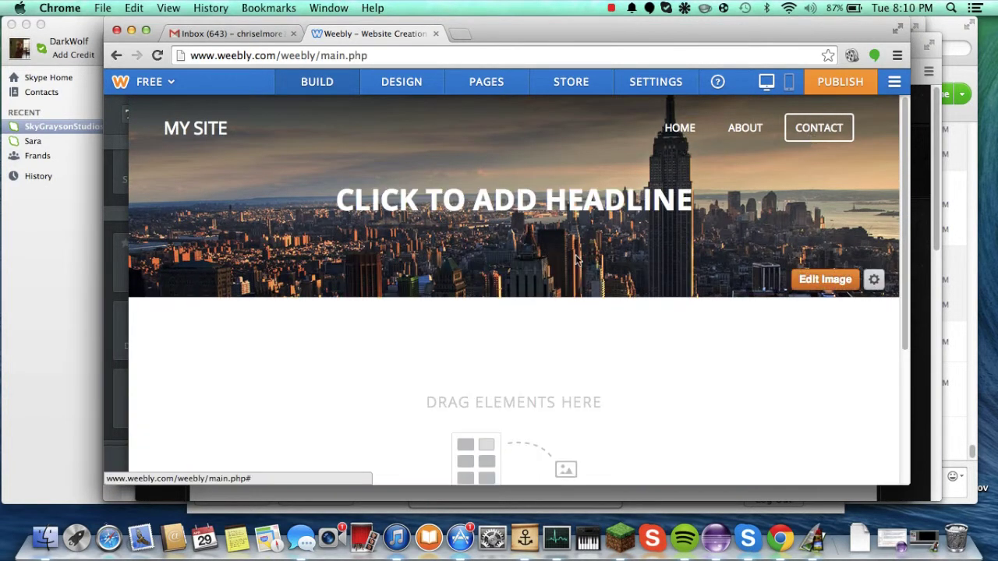
scroll(575, 262, "down", 5)
scroll(274, 249, "up", 2)
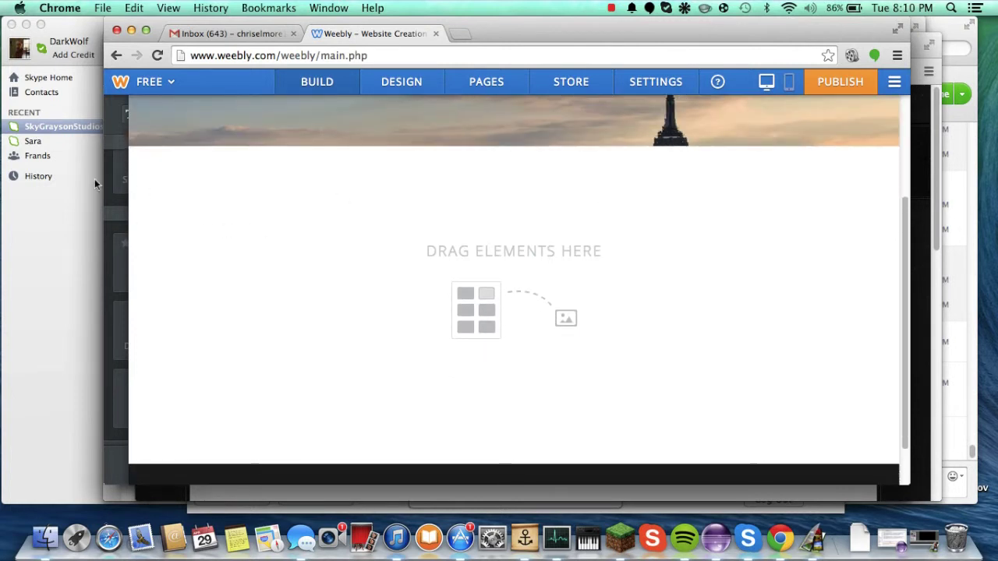
Step: Find the Contact Form element in the Build sidebar and drop it onto the page
mouse_move(117, 187)
scroll(187, 246, "down", 10)
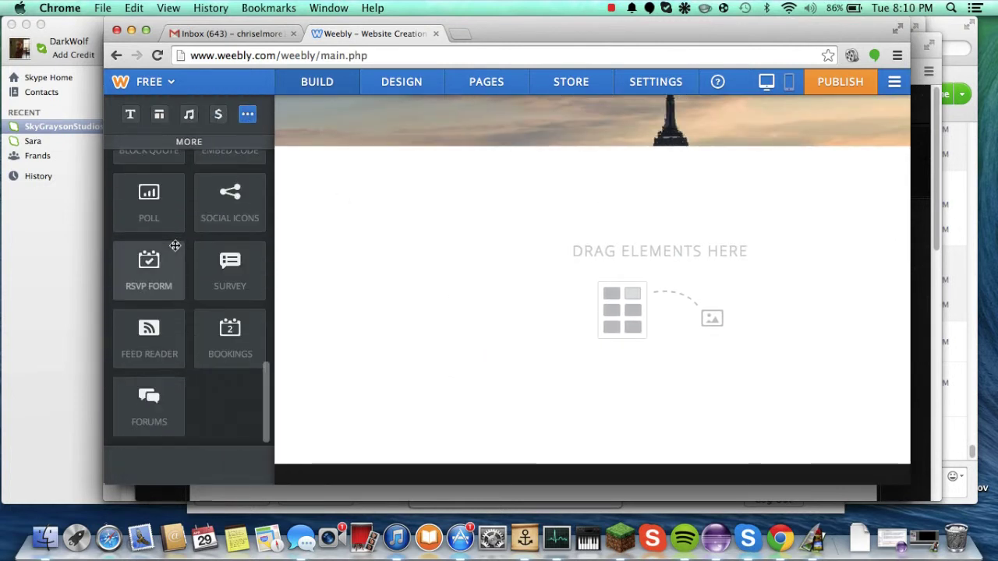
scroll(174, 245, "up", 3)
scroll(174, 246, "down", 3)
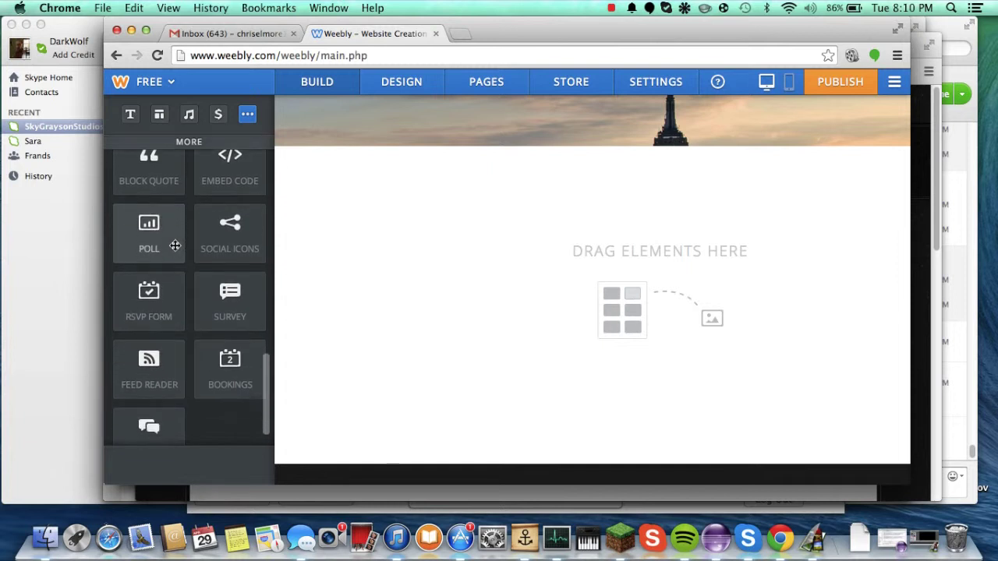
scroll(174, 246, "up", 4)
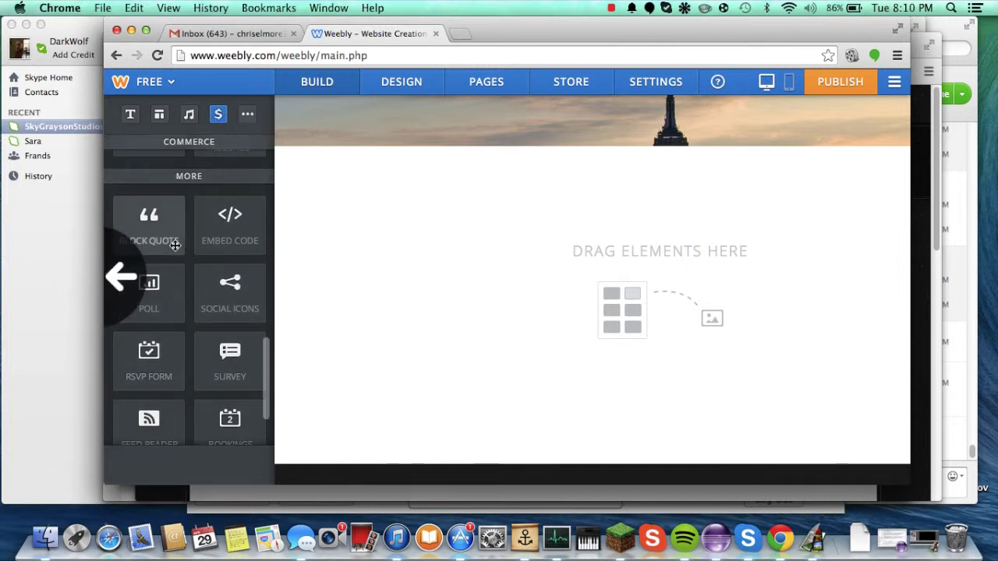
scroll(175, 244, "up", 7)
scroll(175, 243, "up", 1)
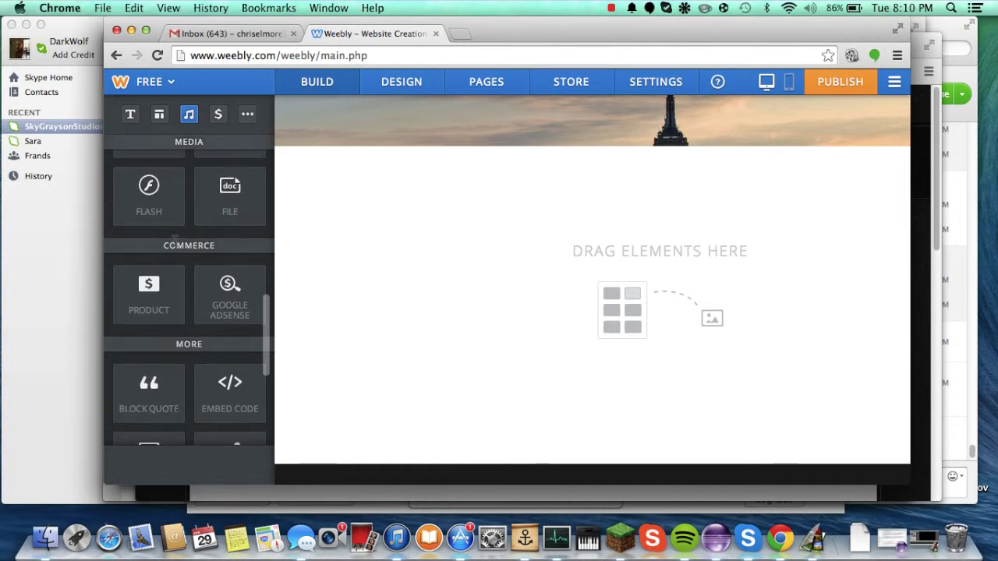
scroll(175, 239, "up", 10)
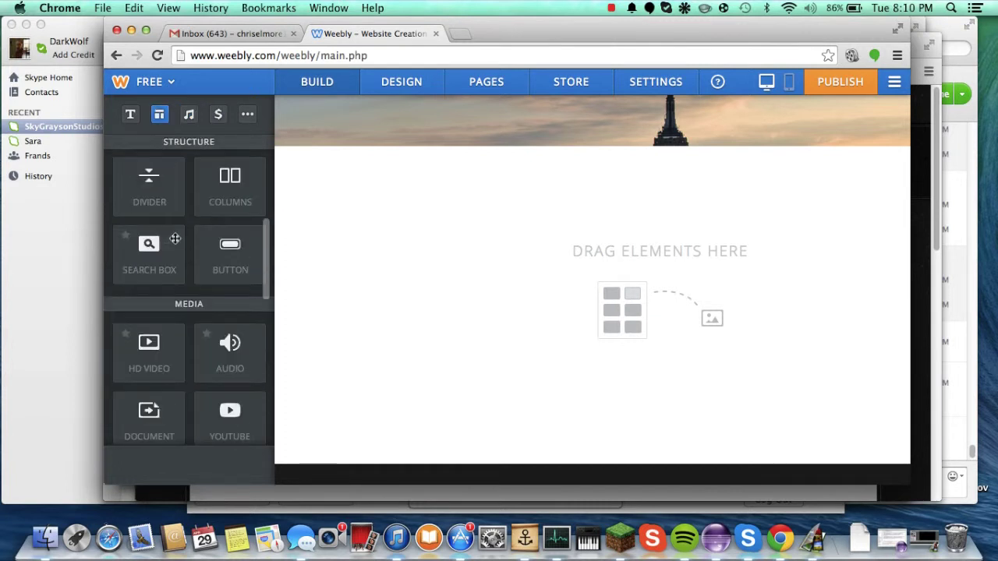
scroll(175, 238, "down", 10)
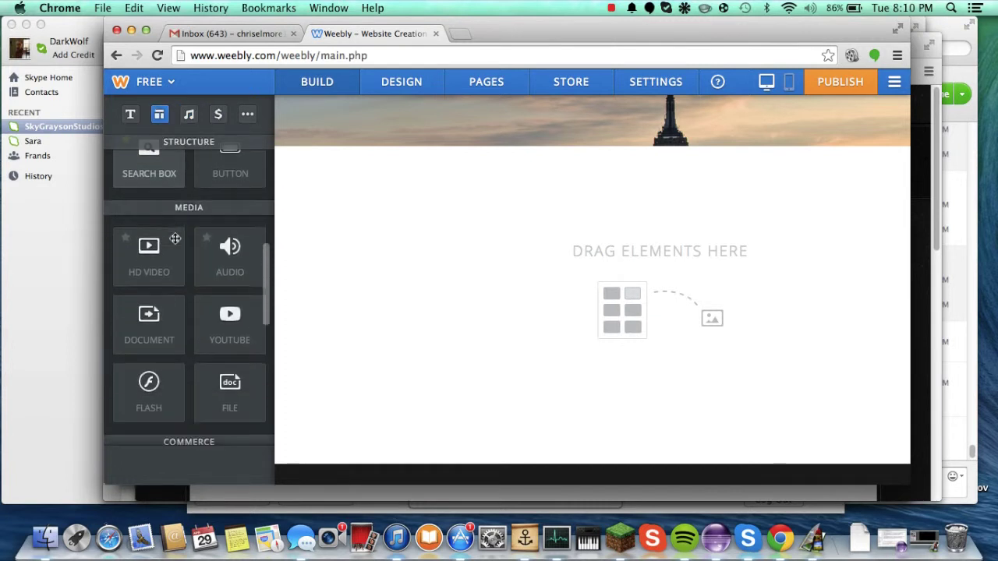
scroll(175, 239, "down", 8)
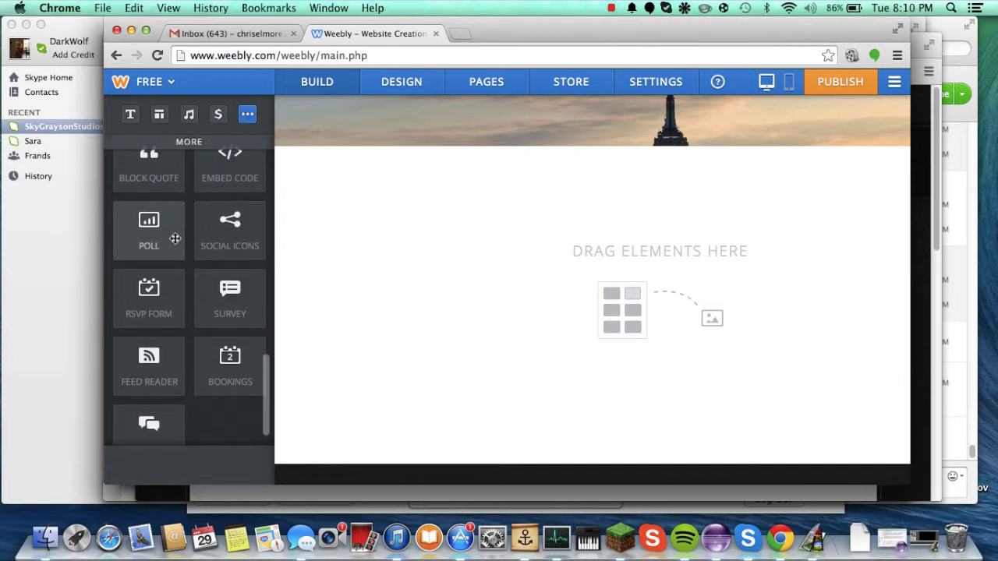
scroll(174, 240, "up", 6)
scroll(175, 240, "up", 12)
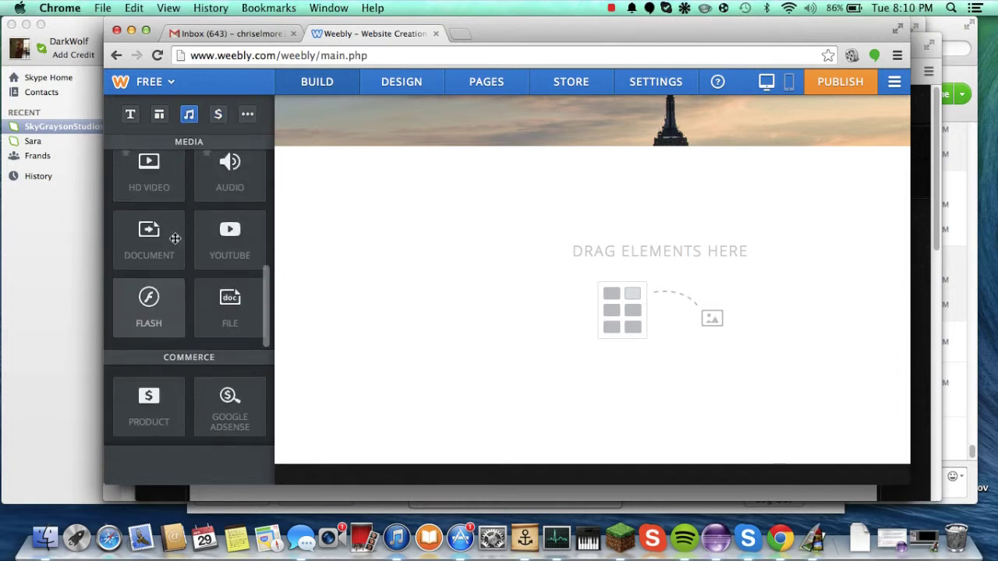
scroll(175, 239, "up", 12)
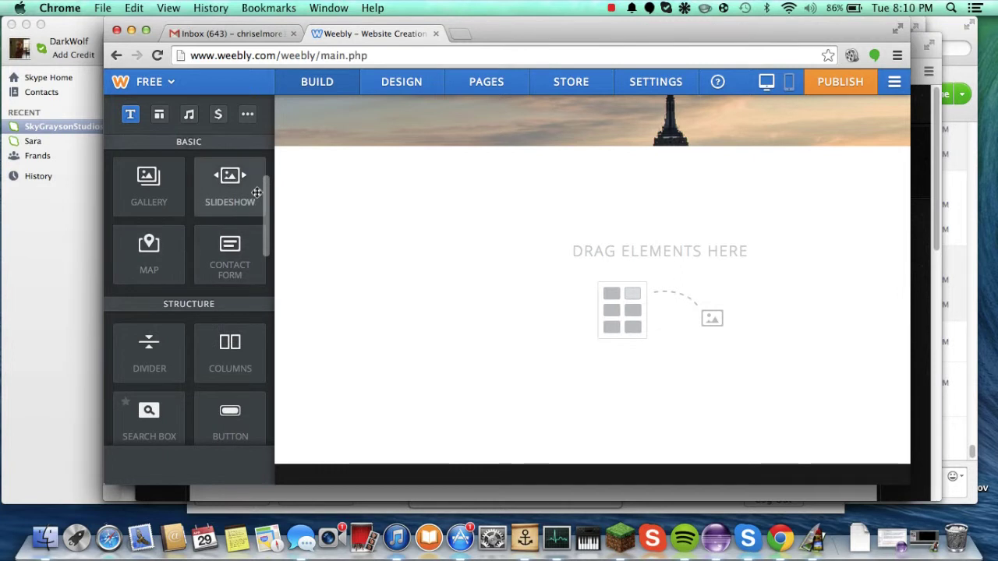
left_click_drag(250, 247, 426, 253)
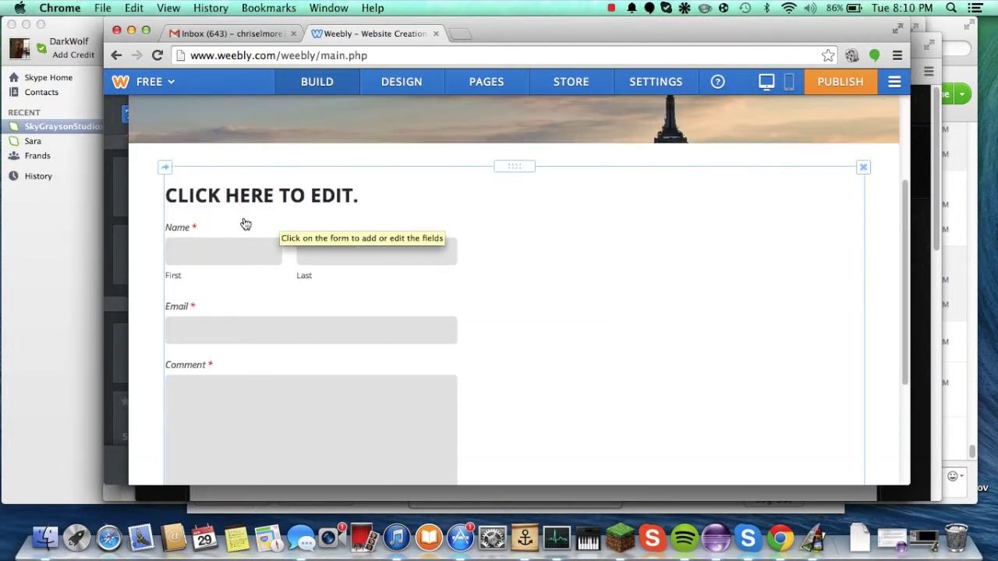
Step: Replace the form heading CLICK HERE TO EDIT. with CONTACT US!
left_click(265, 173)
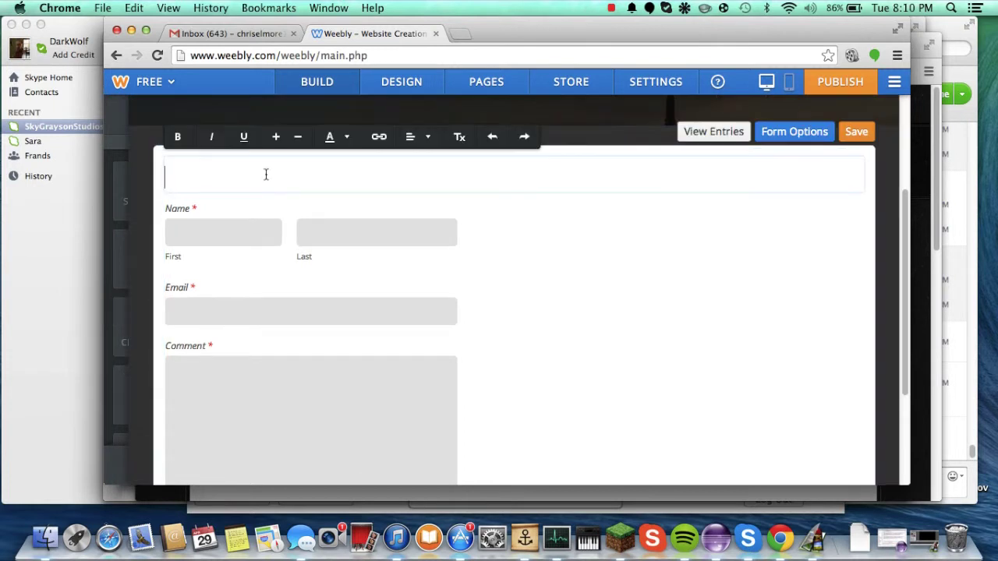
type("CONTACT US!")
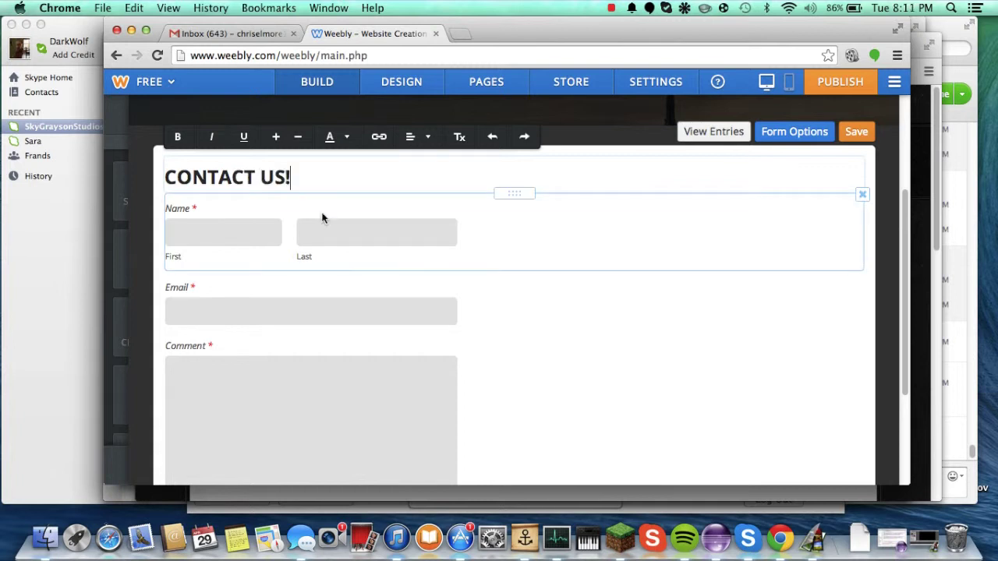
type(" NOW")
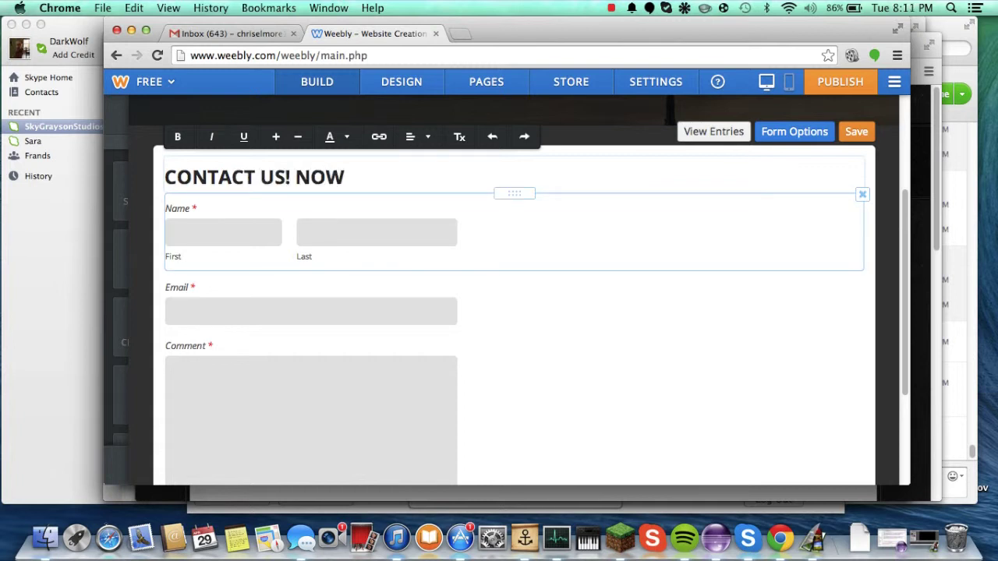
key("BackSpace")
key("BackSpace")
key("BackSpace")
key("BackSpace")
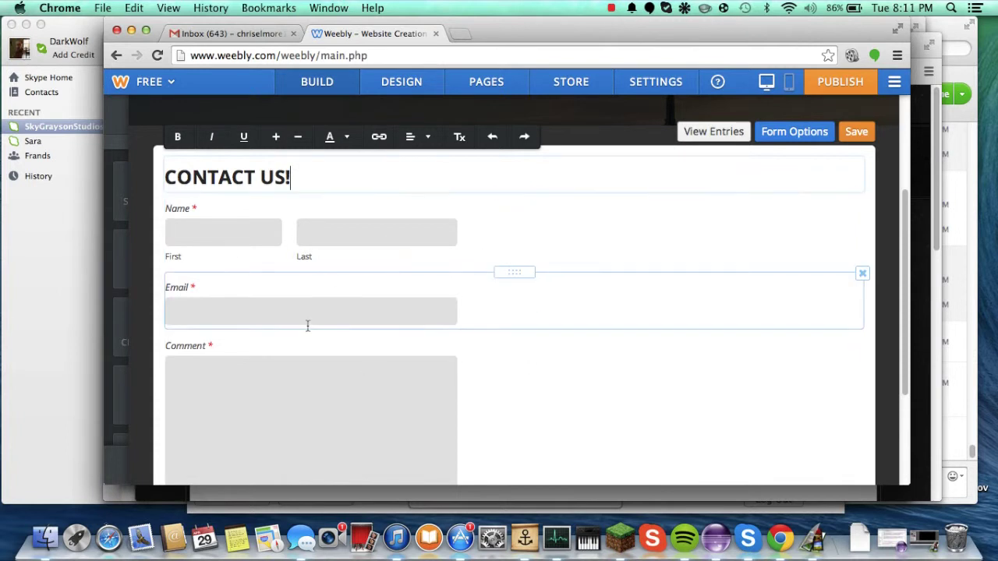
scroll(307, 325, "down", 4)
scroll(293, 262, "up", 2)
scroll(293, 262, "up", 1)
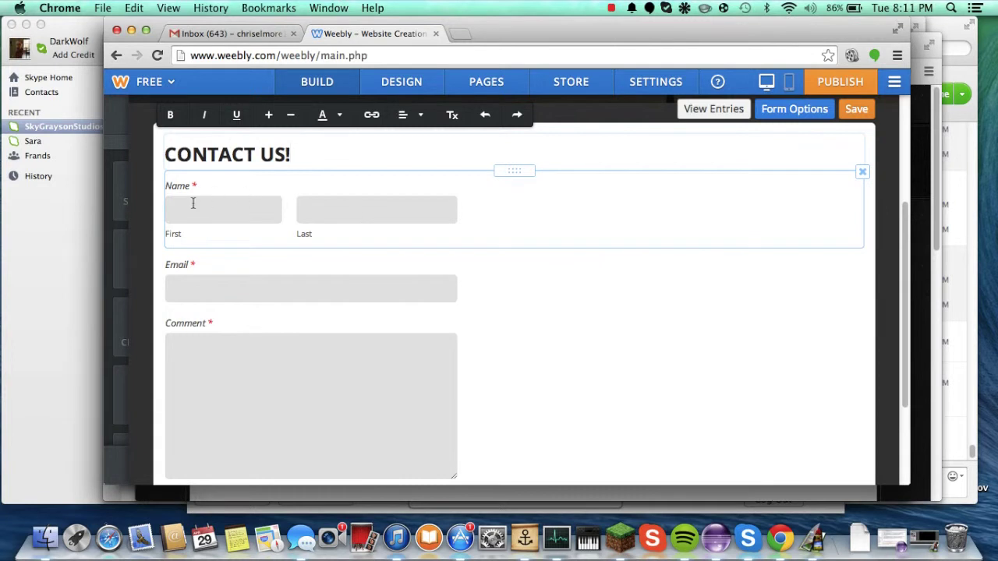
Step: Check the Email and Name field settings, leaving the Name field required
left_click(216, 289)
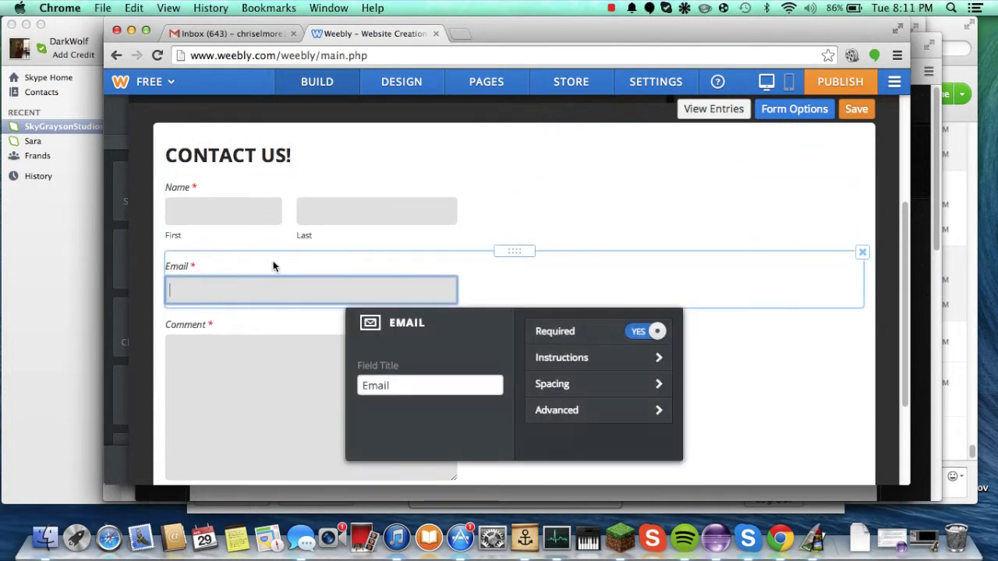
left_click(197, 200)
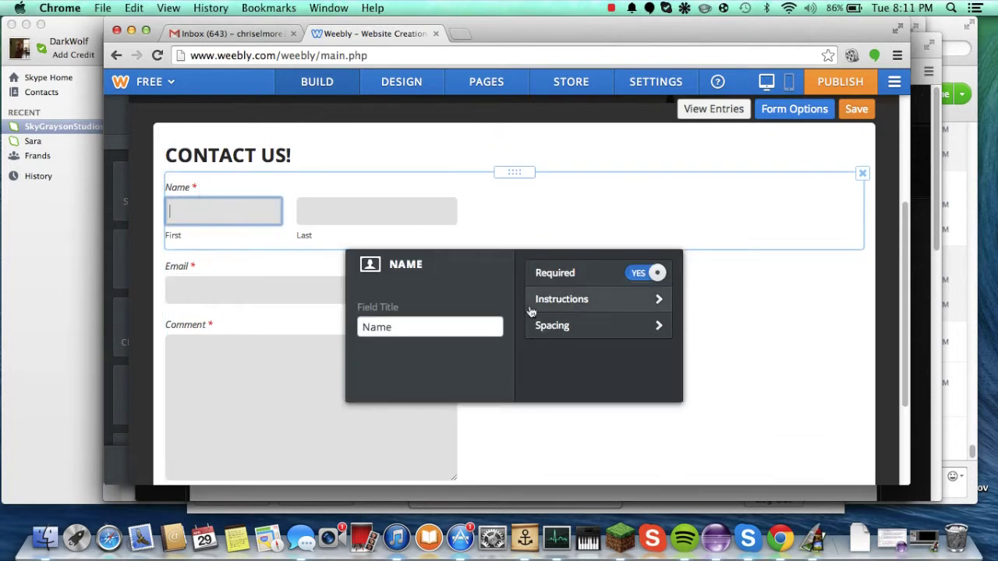
left_click(647, 274)
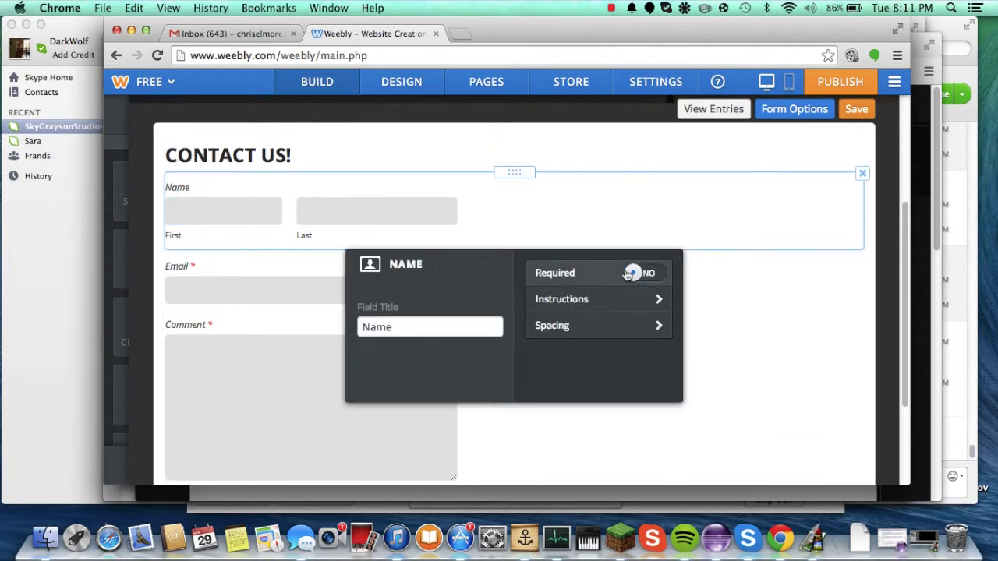
left_click(632, 273)
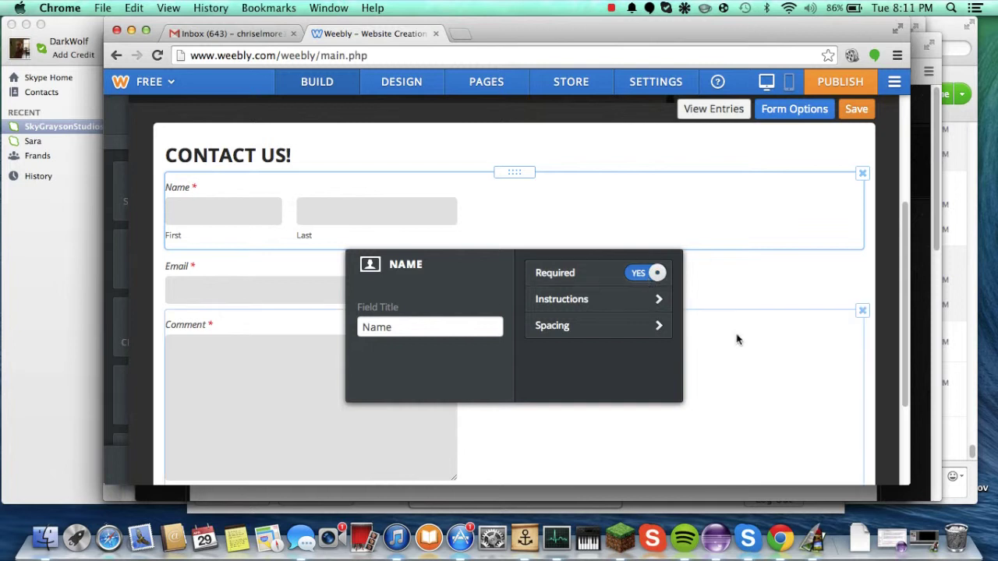
Step: Retitle the Comment box field as Message and show the form's advanced settings
left_click(735, 338)
scroll(451, 337, "down", 2)
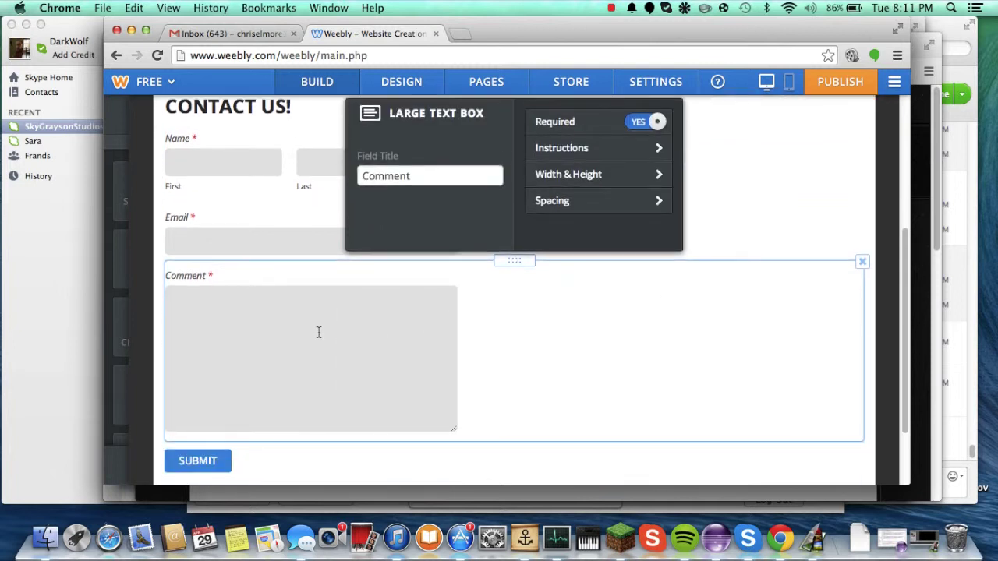
left_click(425, 178)
double_click(425, 178)
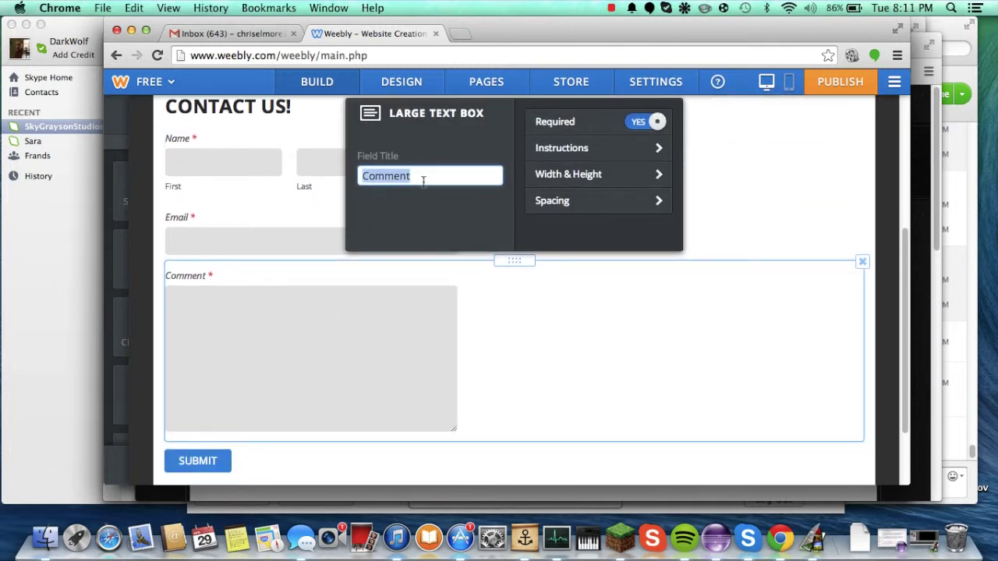
type("Message")
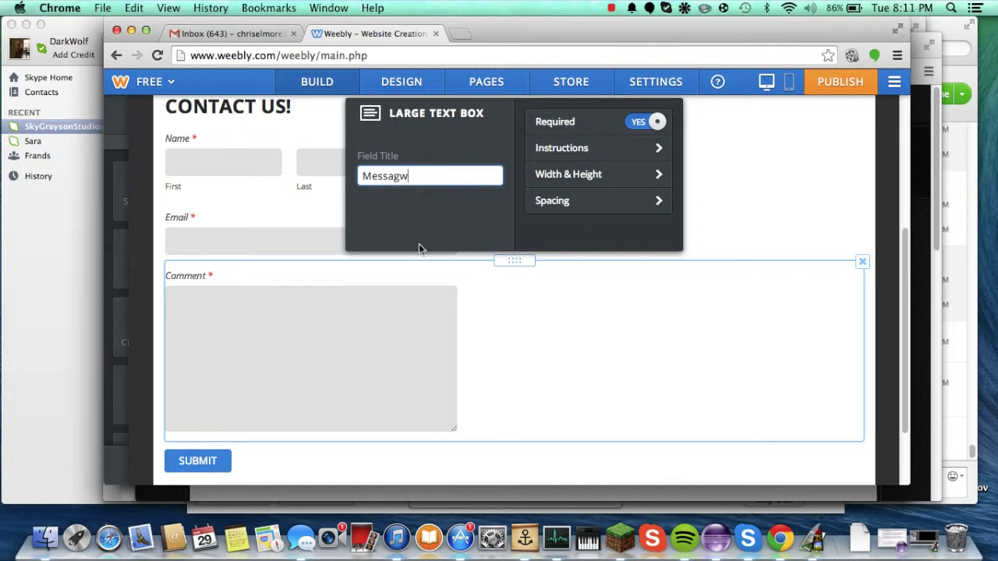
left_click(489, 462)
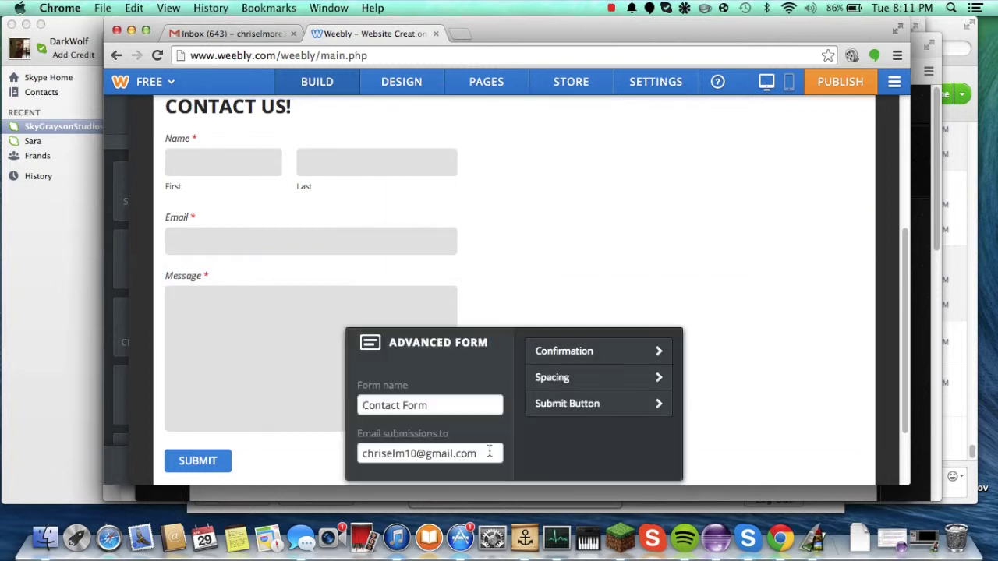
scroll(489, 454, "up", 5)
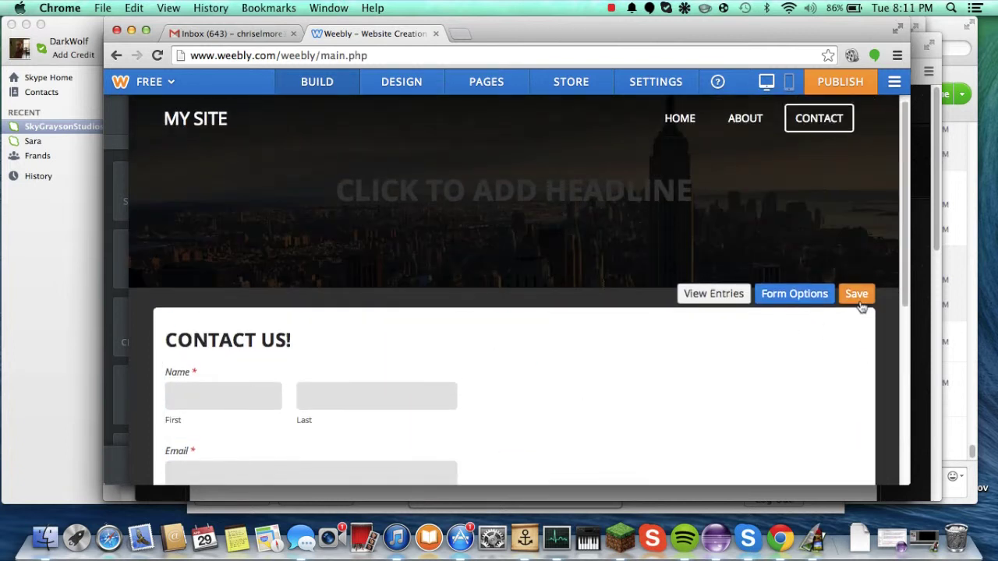
Step: Save the contact form changes
left_click(861, 306)
scroll(593, 283, "down", 3)
scroll(593, 283, "up", 3)
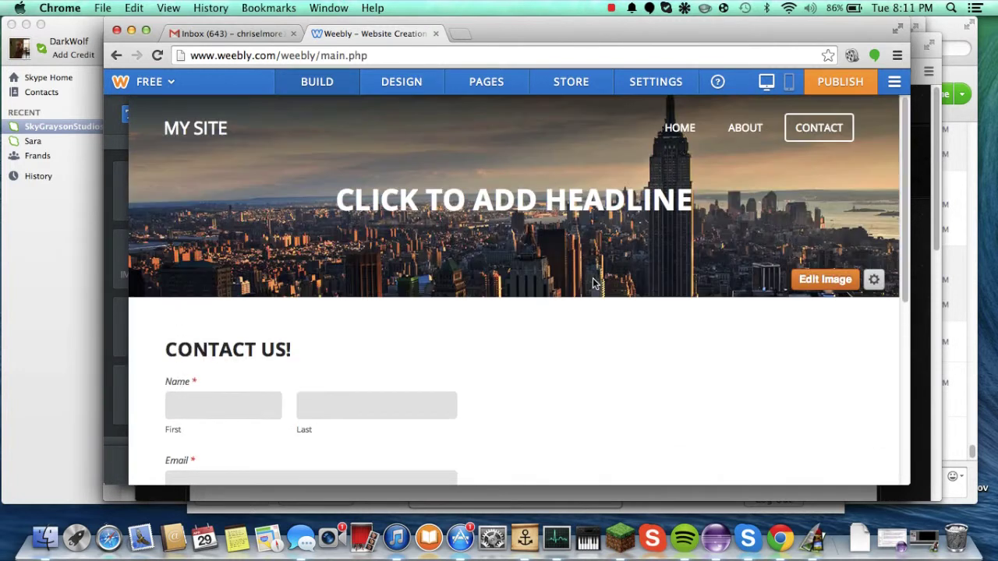
Step: On the About page, change the banner headline to ABOUT ME
left_click(748, 133)
scroll(440, 260, "down", 3)
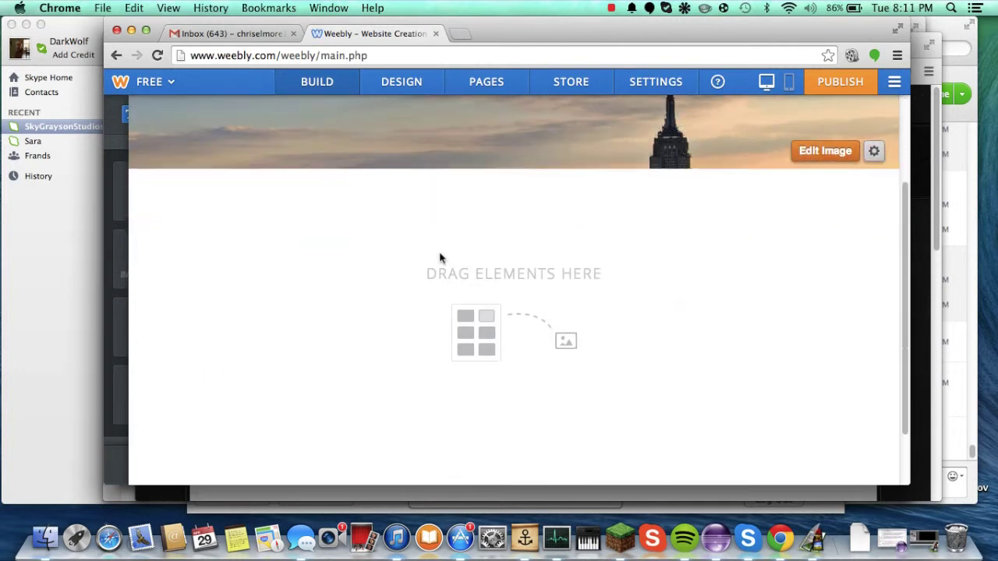
scroll(440, 261, "up", 3)
left_click(499, 217)
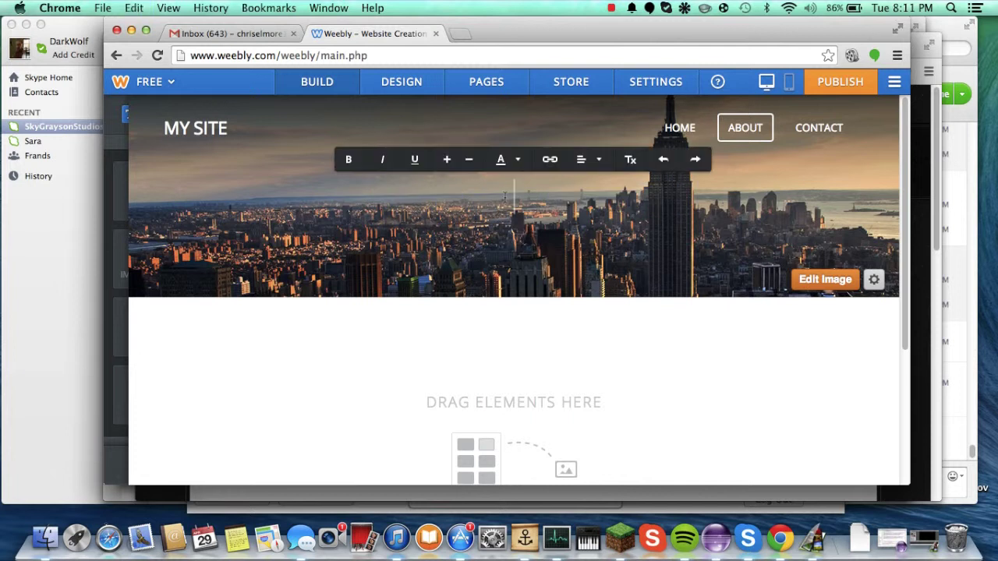
type("ABOUT ME")
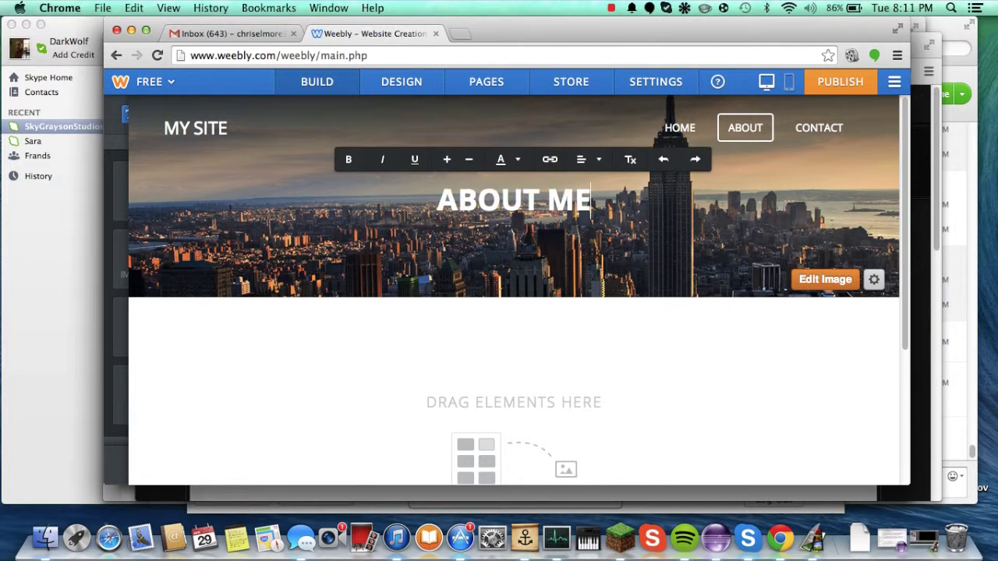
scroll(185, 72, "down", 2)
mouse_move(148, 125)
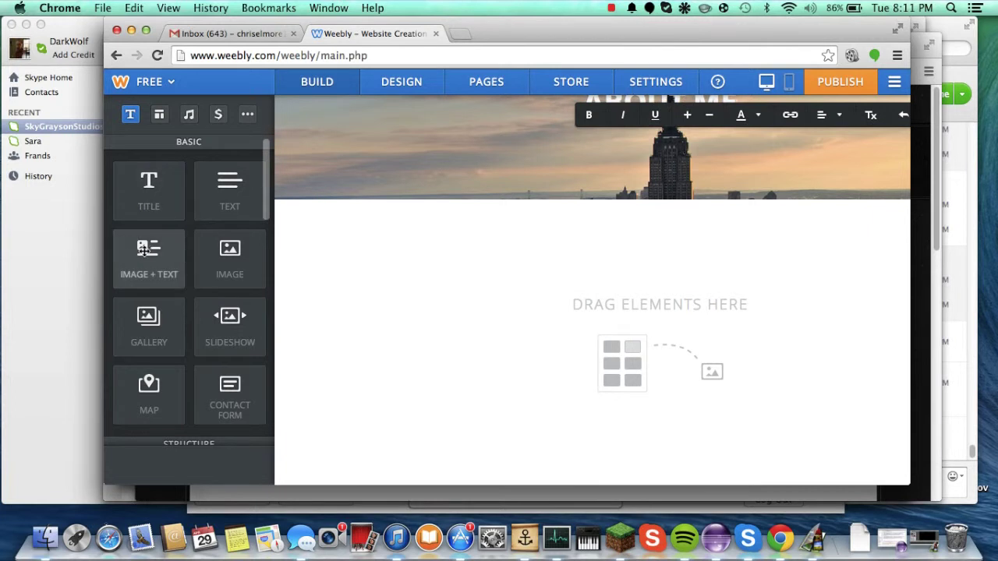
Step: Add an Image + Text block to the About page, then delete it again
left_click_drag(145, 250, 257, 308)
mouse_move(145, 254)
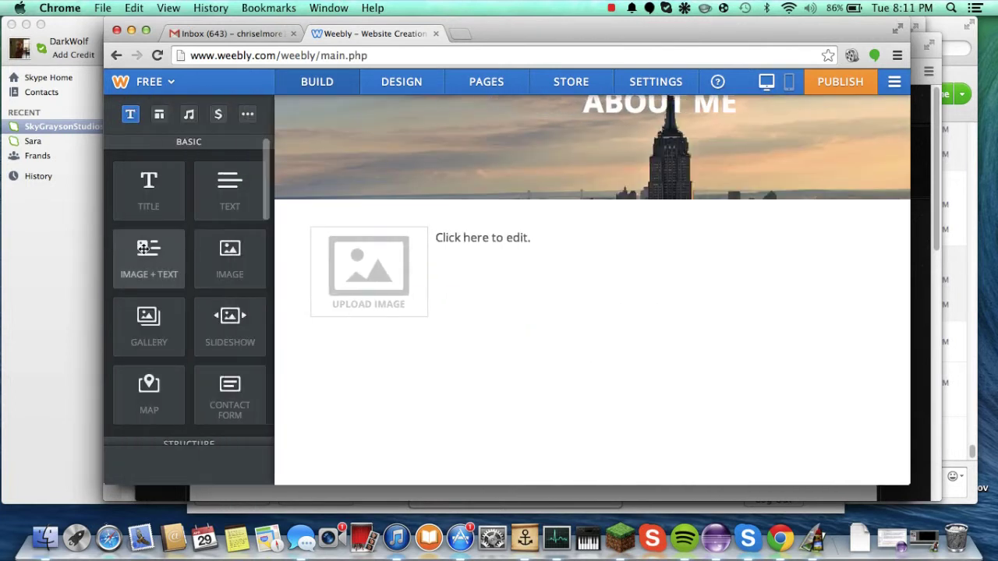
scroll(223, 272, "down", 2)
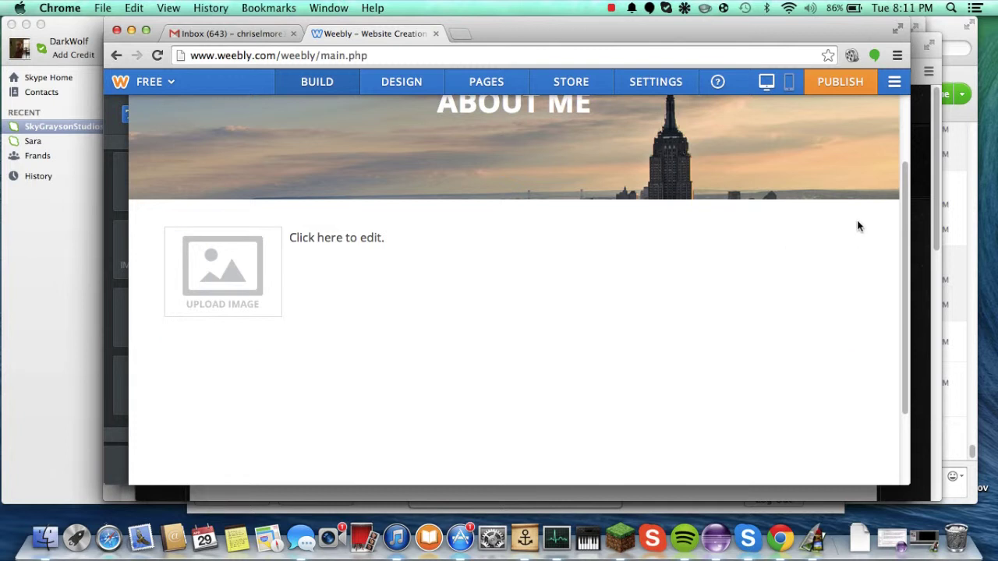
left_click(863, 224)
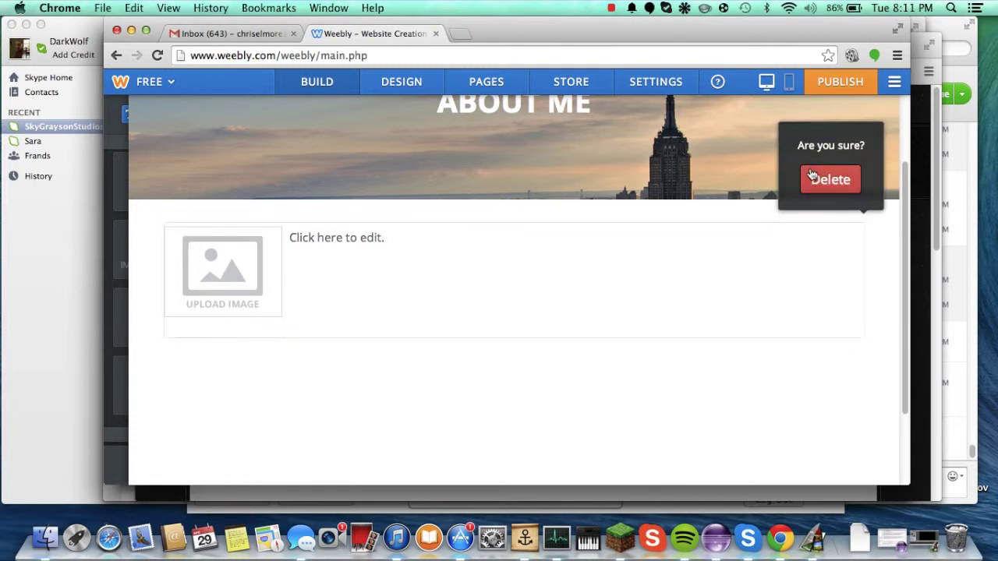
left_click(811, 175)
Step: Drop in a Text block reading 'This is my tech tutorials website!'
mouse_move(120, 275)
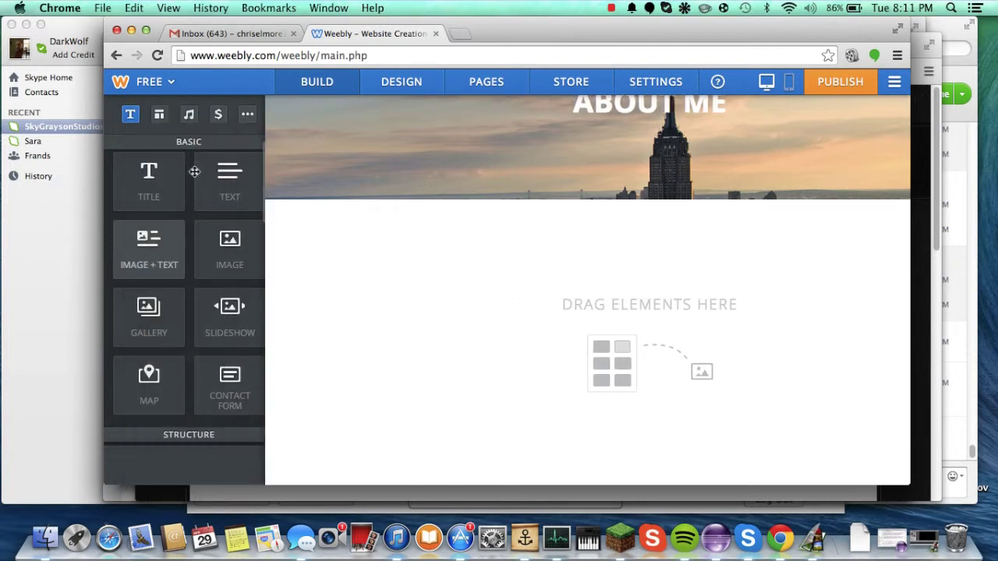
left_click_drag(232, 174, 388, 321)
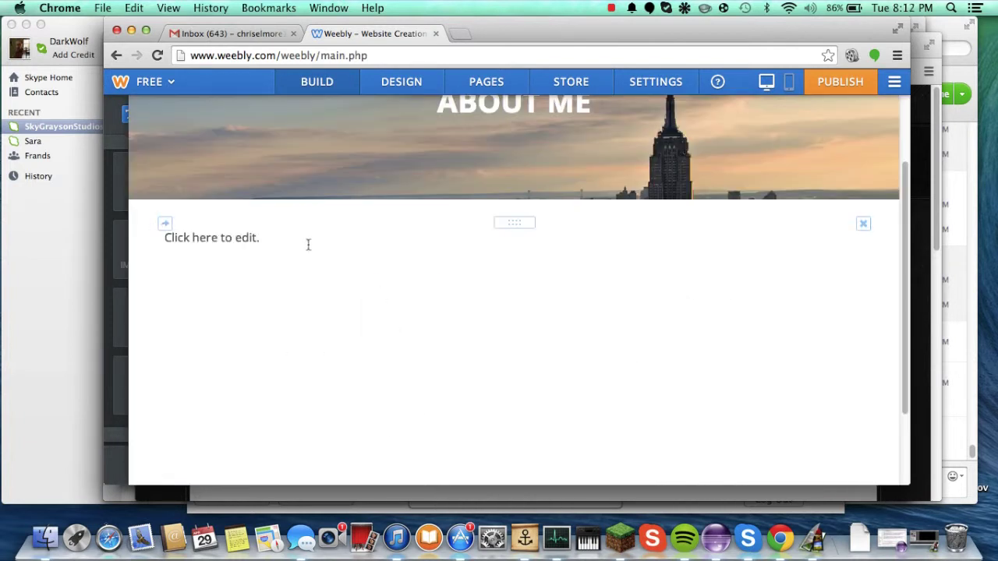
left_click(248, 242)
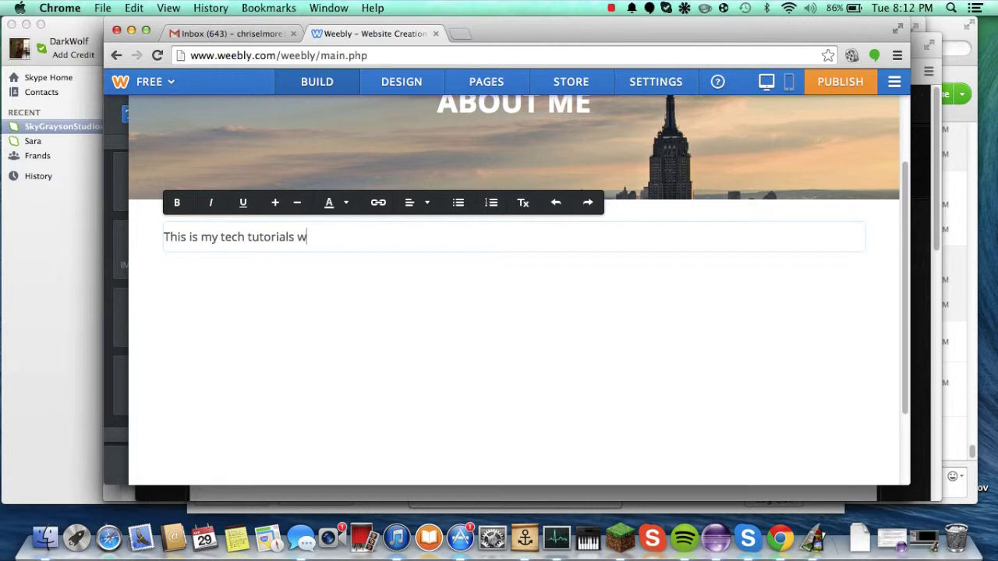
left_click(320, 401)
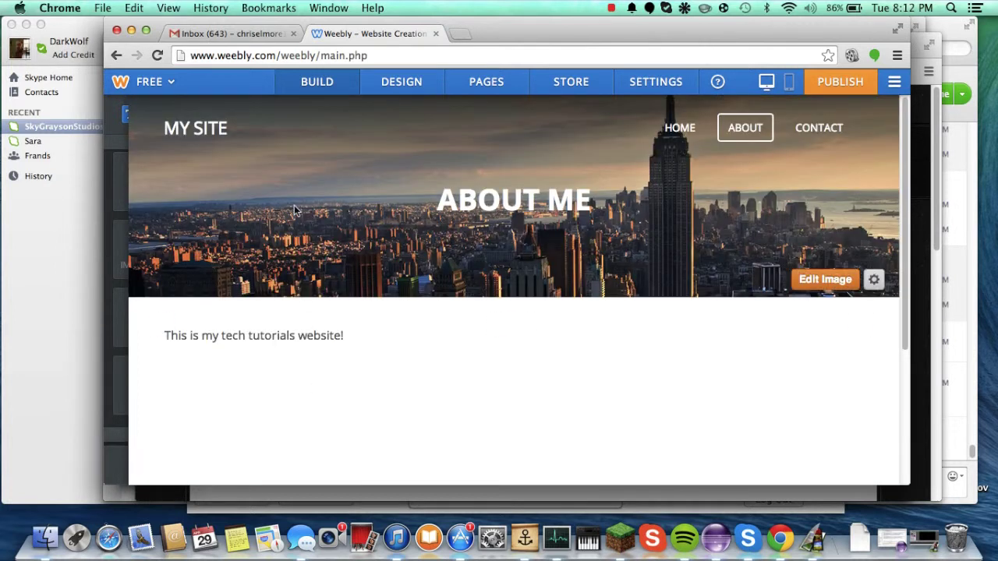
Step: Change the site title from MY SITE to TECH TUTORIALS
left_click(199, 129)
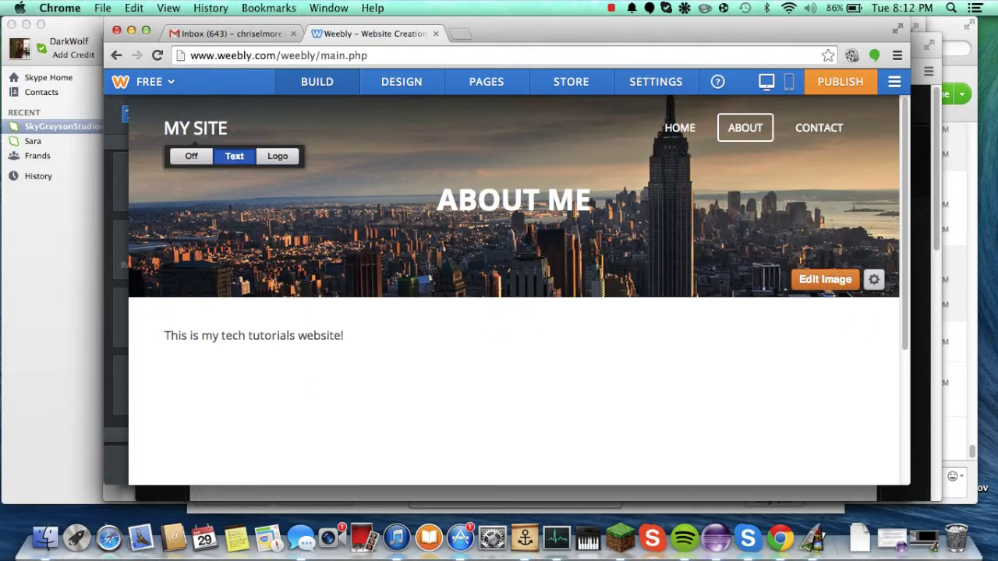
left_click_drag(166, 129, 307, 129)
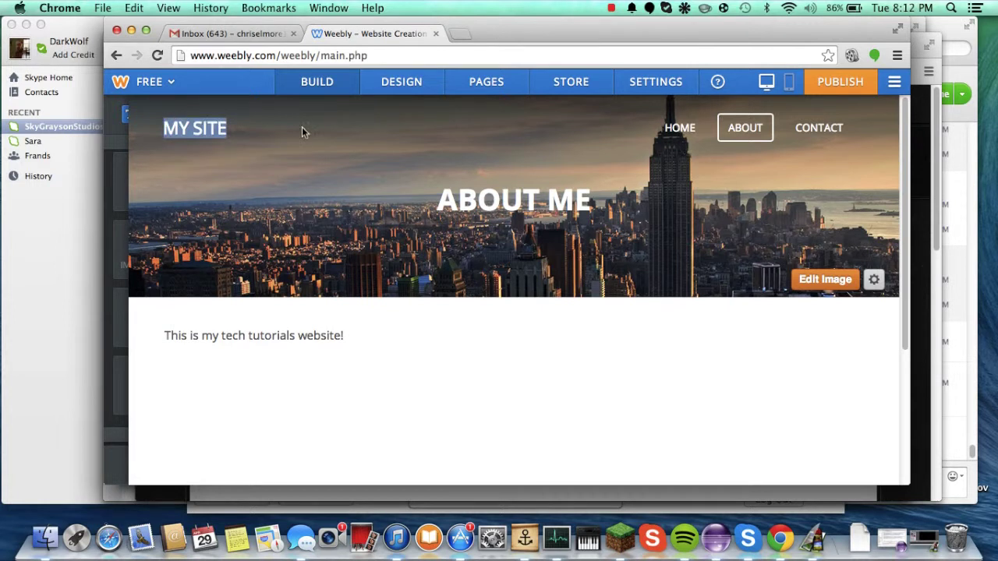
type("TECH TUTORIALS")
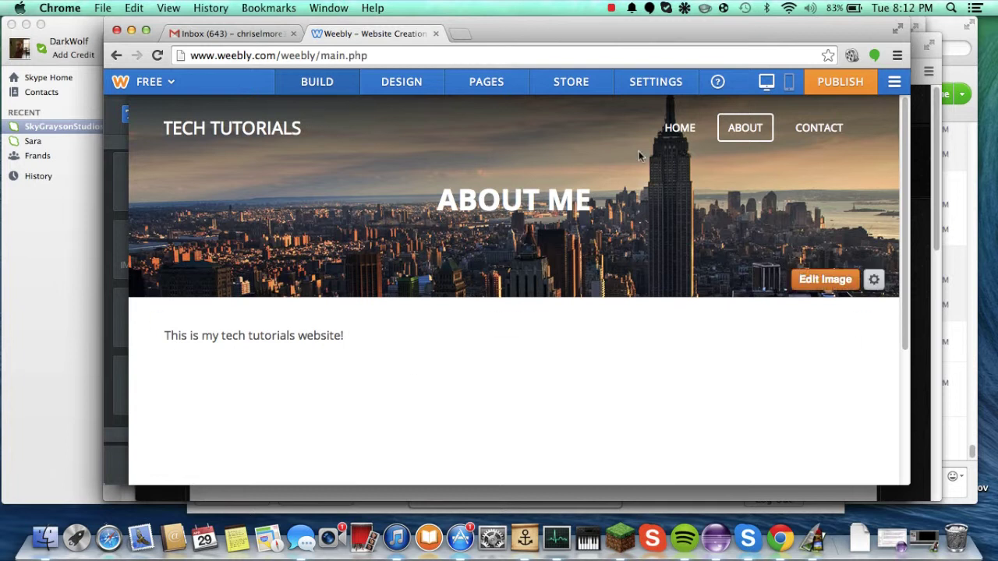
Step: Go to the Home page, look over it, and start publishing the site
left_click(679, 127)
scroll(344, 212, "down", 5)
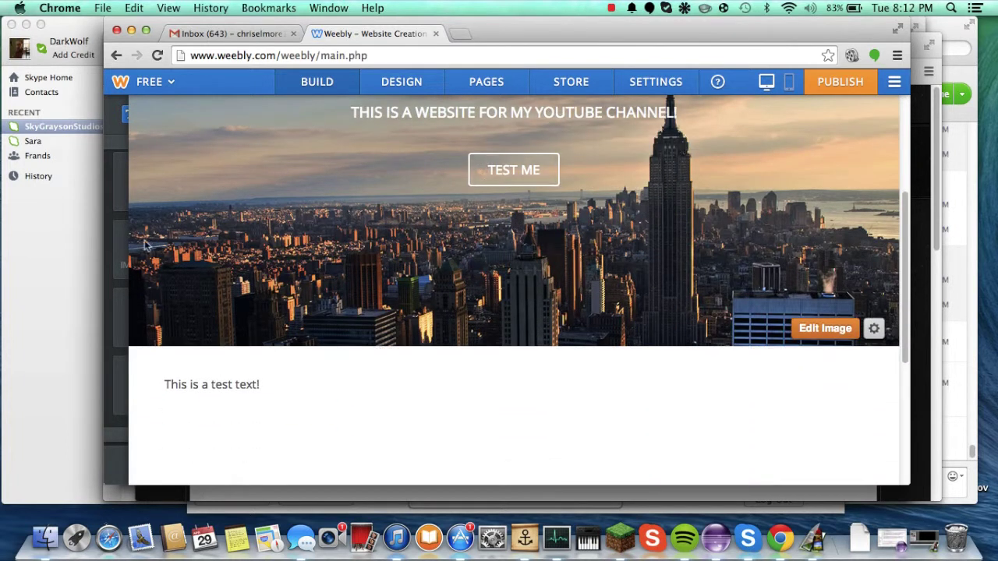
scroll(184, 347, "down", 5)
scroll(184, 347, "up", 2)
scroll(185, 348, "up", 5)
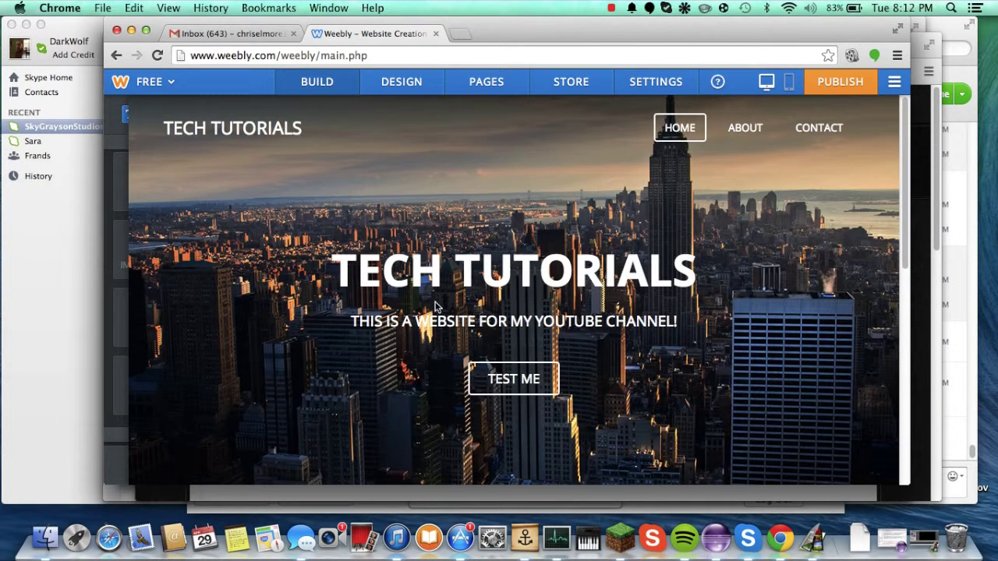
scroll(349, 355, "down", 1)
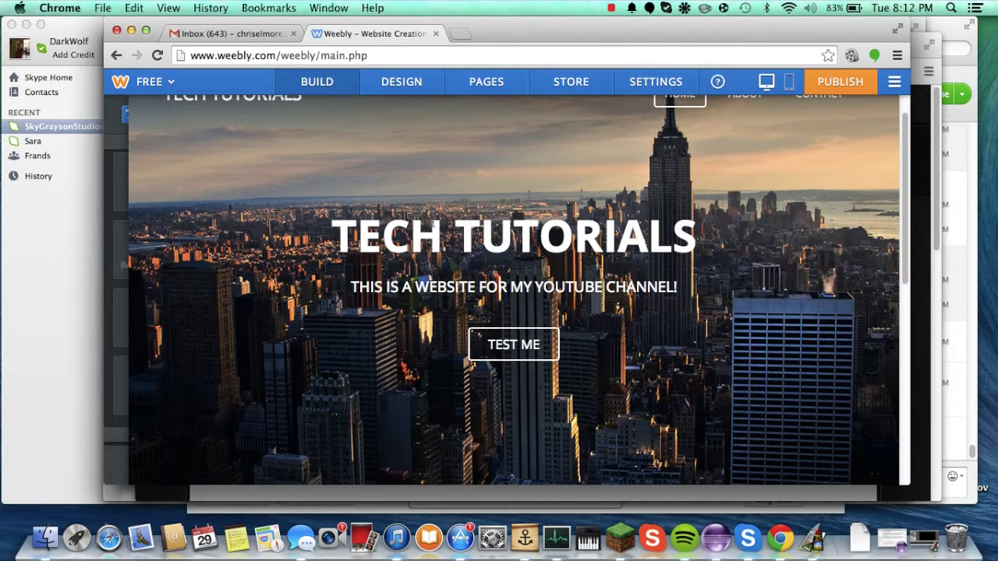
scroll(799, 366, "down", 3)
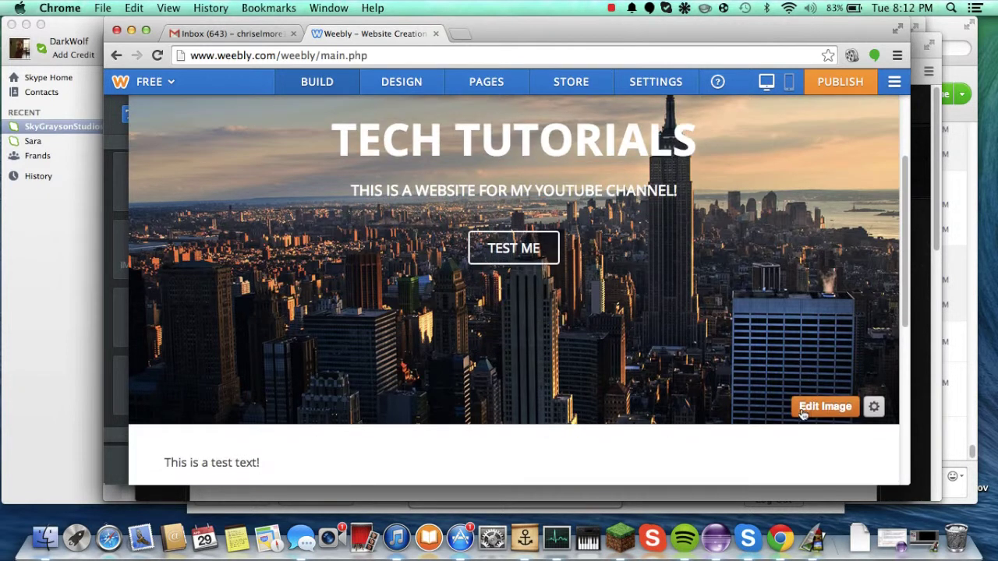
scroll(776, 348, "up", 3)
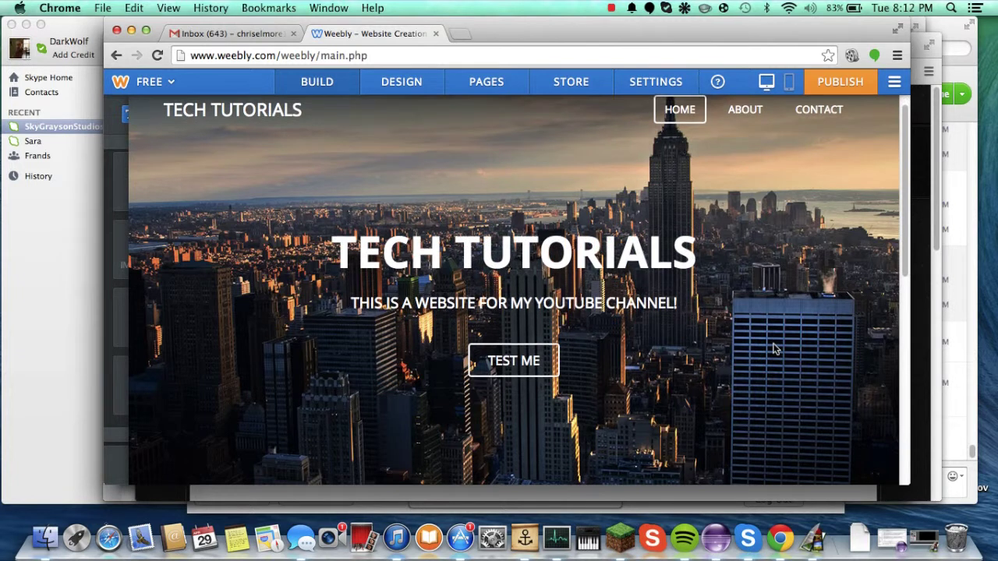
scroll(776, 349, "down", 1)
scroll(775, 347, "up", 1)
scroll(776, 345, "down", 1)
scroll(775, 343, "up", 1)
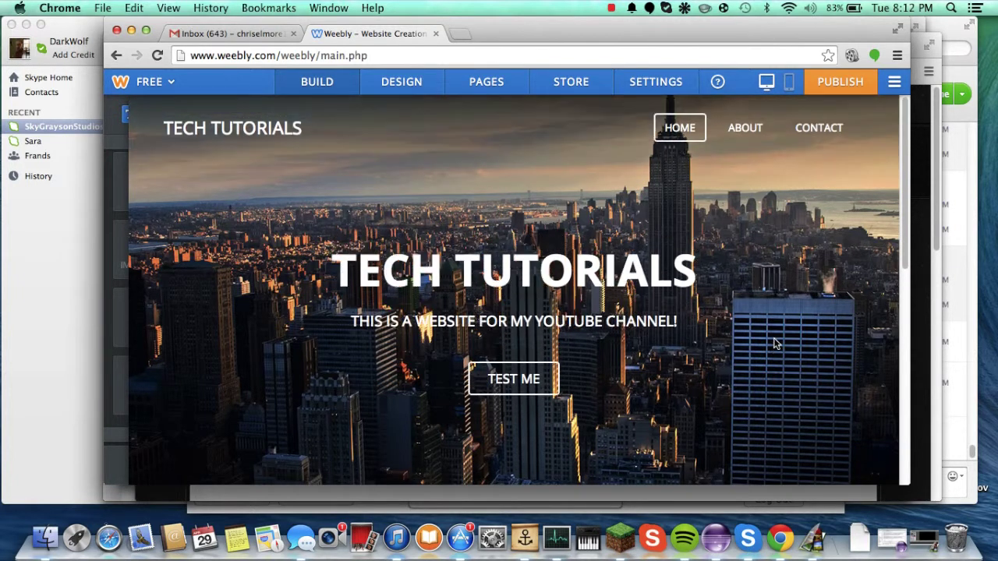
left_click(821, 250)
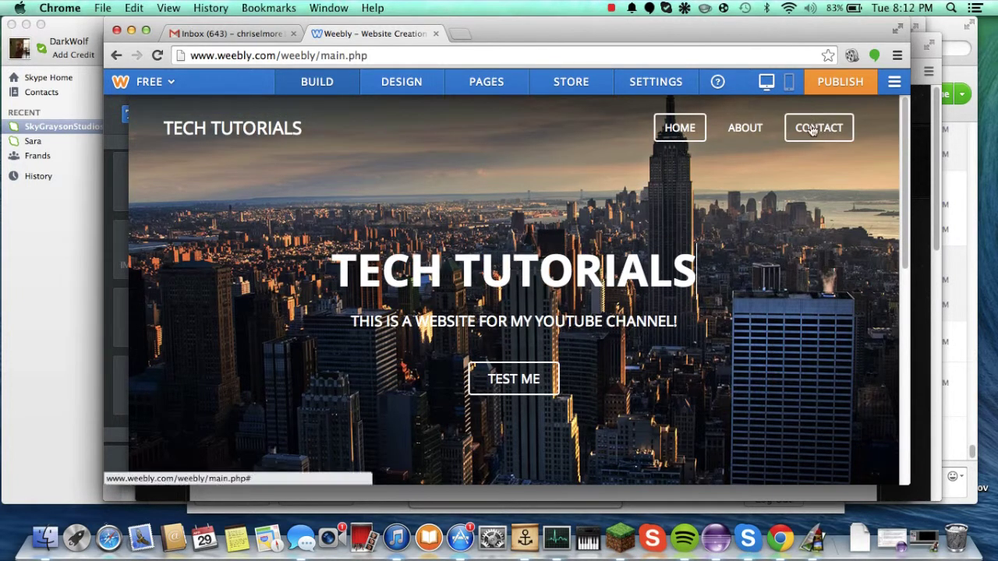
left_click(851, 90)
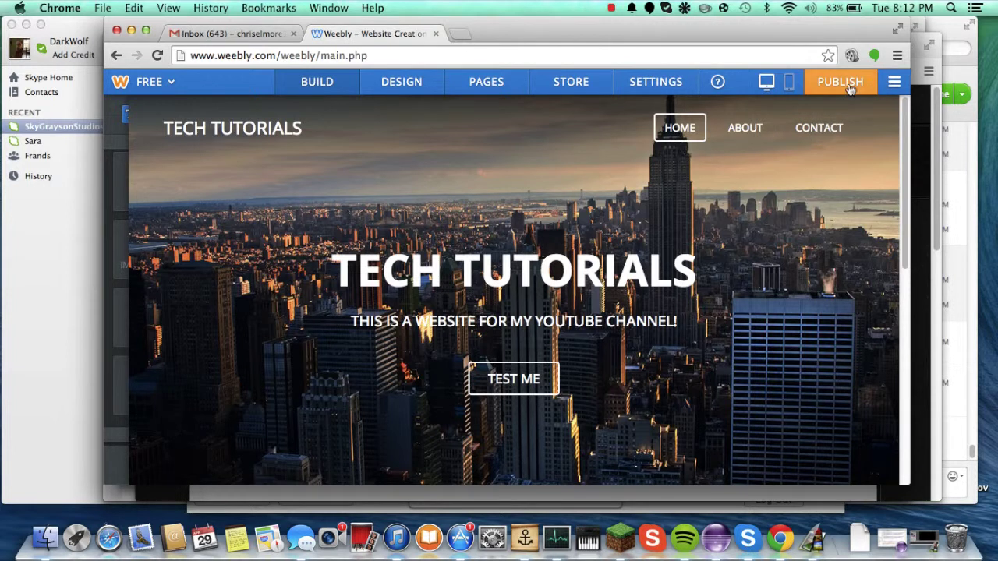
Step: Publish to the techtutorials1 subdomain and view the live site's Contact page
scroll(712, 405, "down", 2)
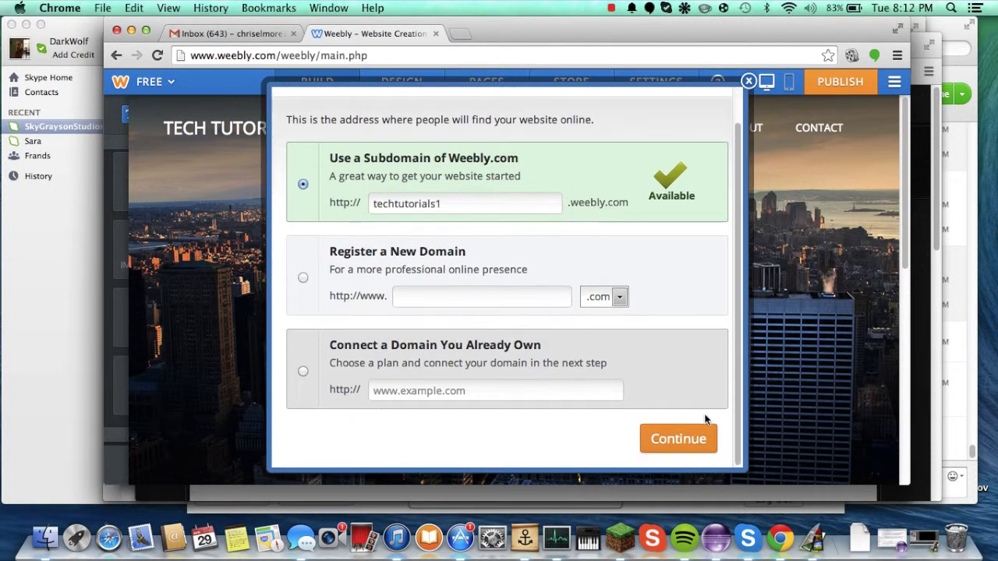
left_click(695, 436)
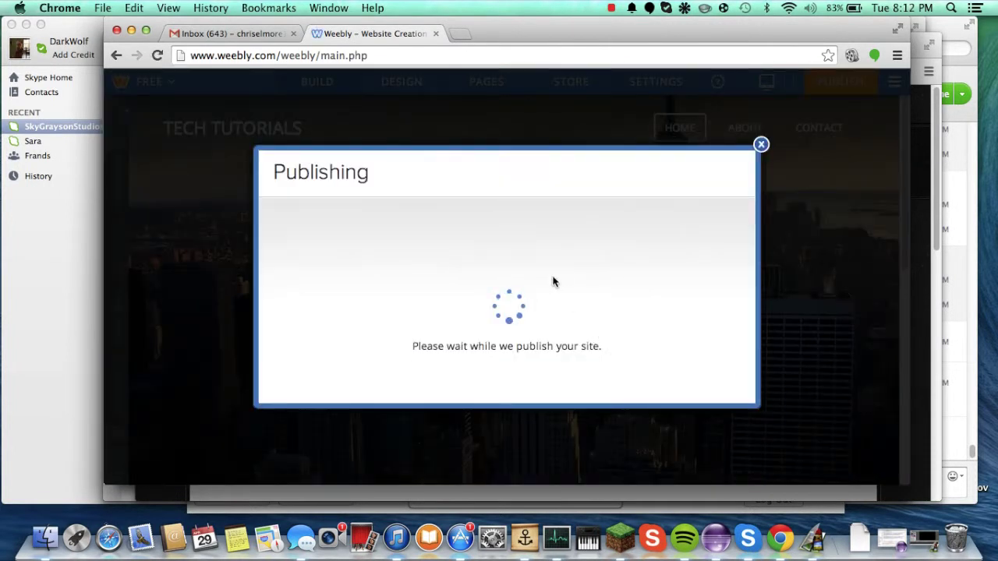
left_click(534, 208)
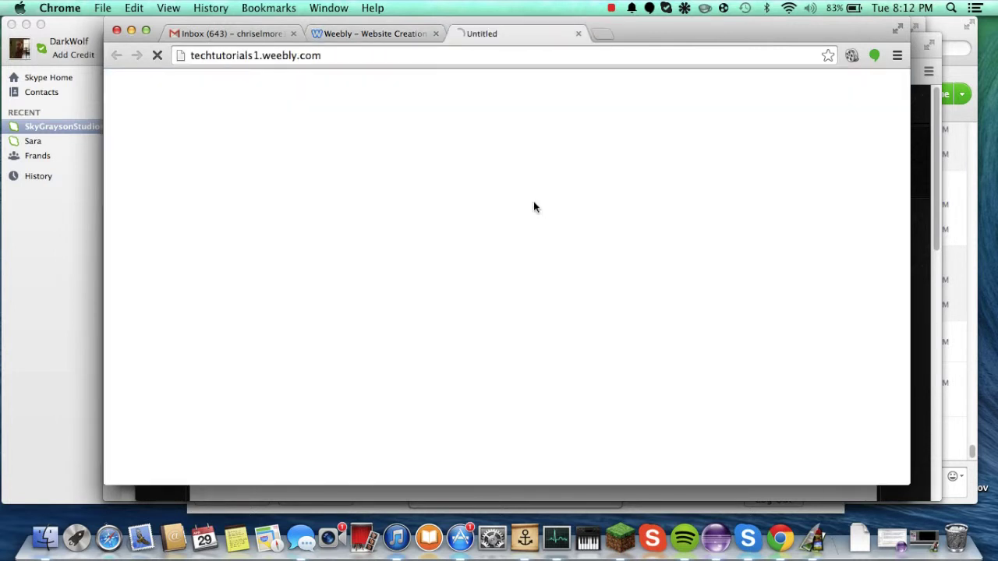
left_click(244, 32)
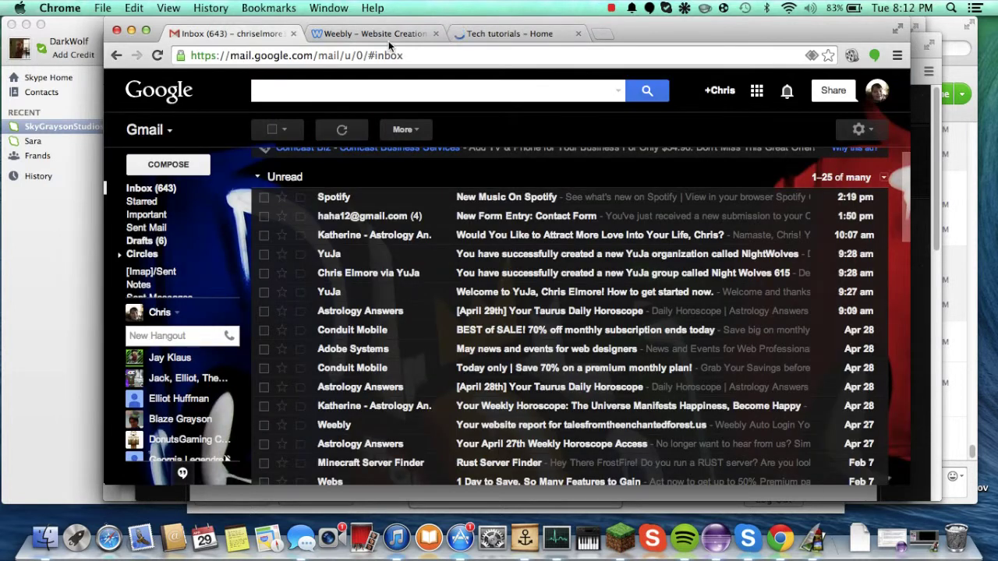
left_click(511, 34)
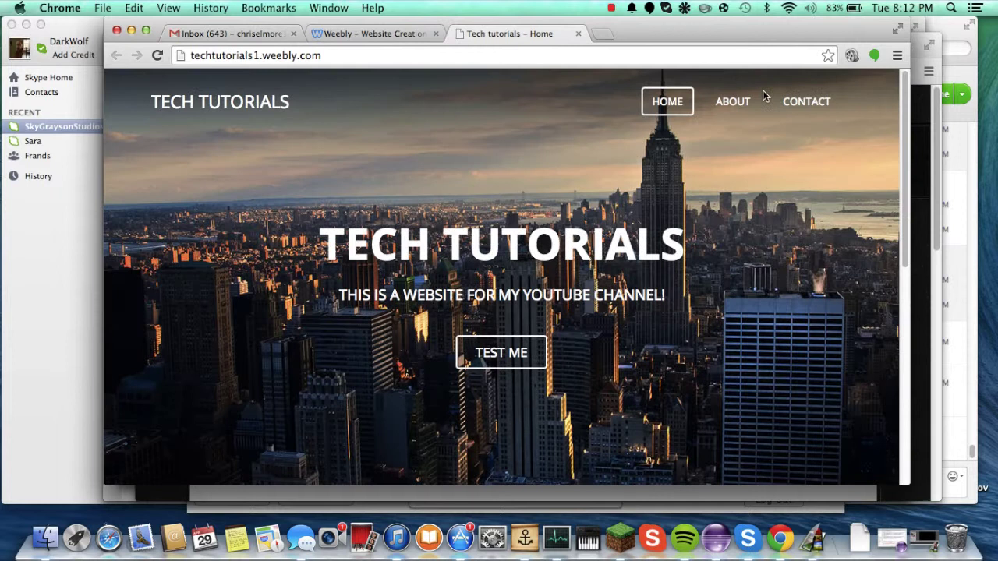
left_click(811, 114)
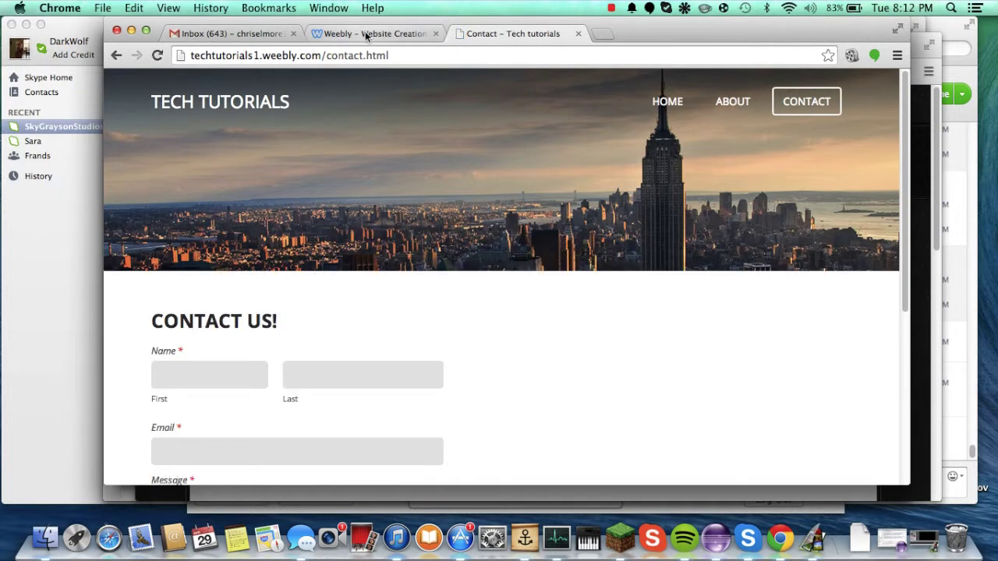
Step: Back in the editor, dismiss the published message and open the Contact page
left_click(367, 33)
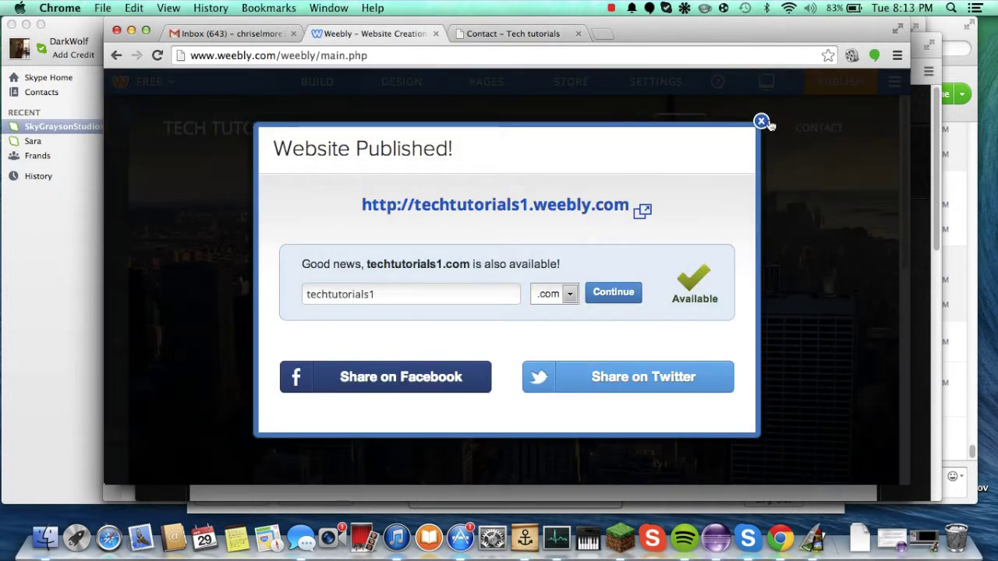
left_click(761, 121)
left_click(817, 127)
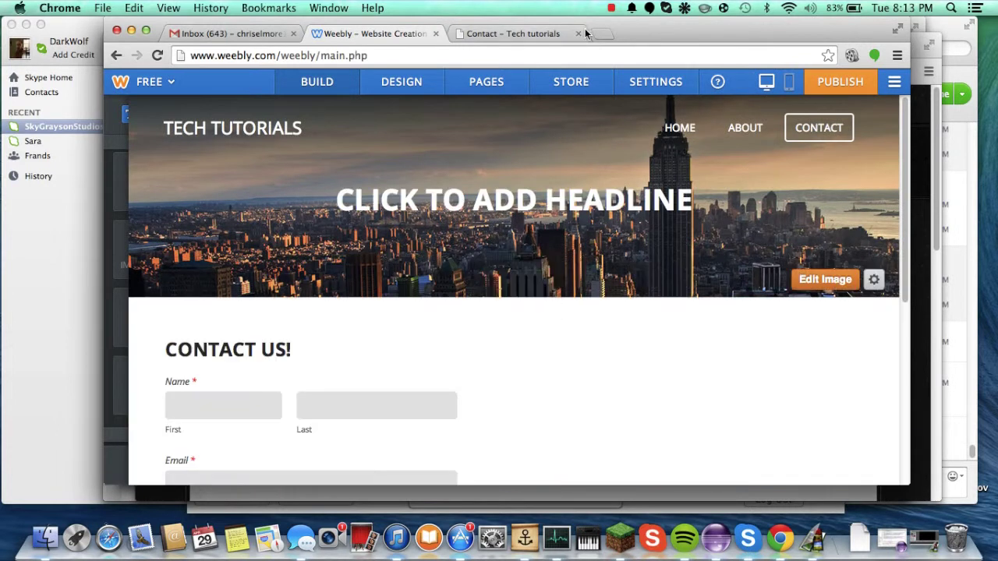
Step: Close the live Contact tab, fix the form's 'Email submissions to' address, and save it
left_click(578, 34)
scroll(556, 219, "down", 10)
scroll(494, 211, "up", 8)
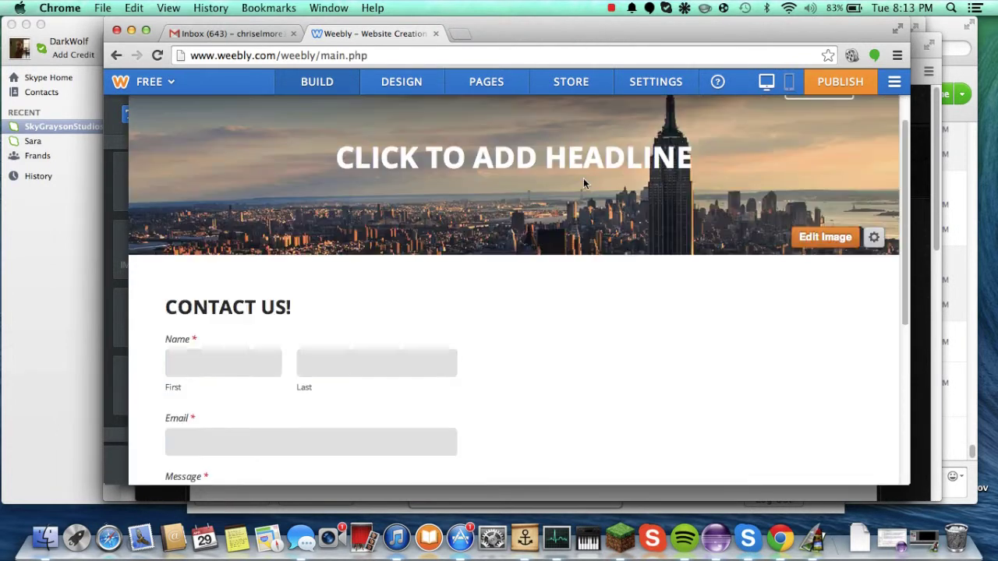
left_click(737, 337)
left_click(792, 264)
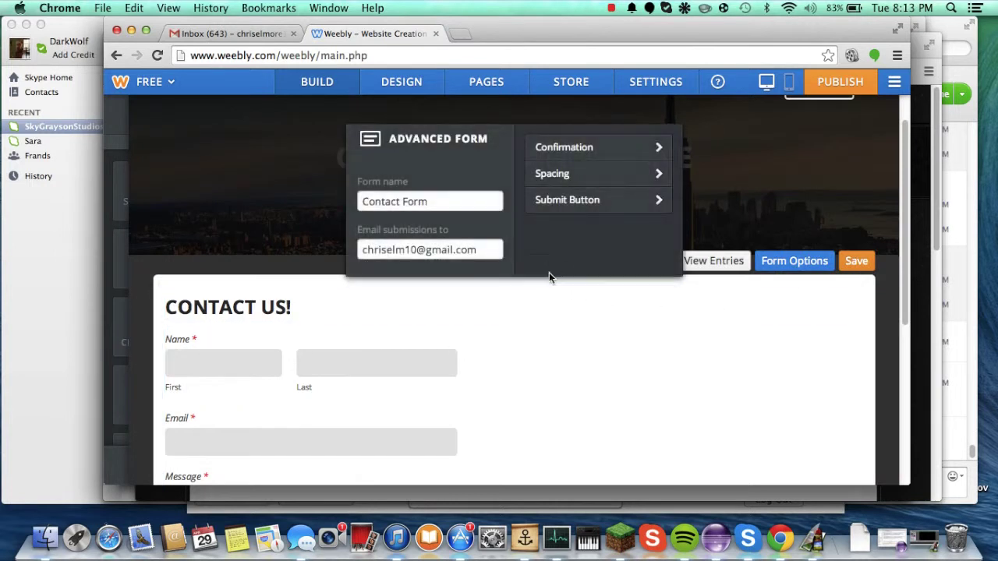
mouse_move(418, 250)
left_mouse_down()
mouse_move(391, 250)
mouse_move(406, 249)
left_mouse_up()
type("1ore")
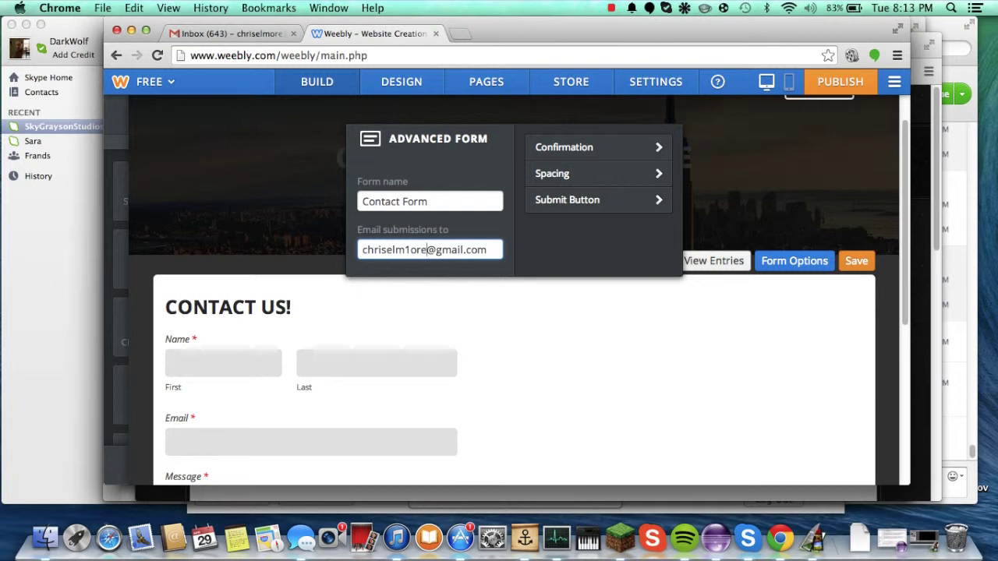
key("BackSpace")
key("BackSpace")
key("BackSpace")
type("ore111")
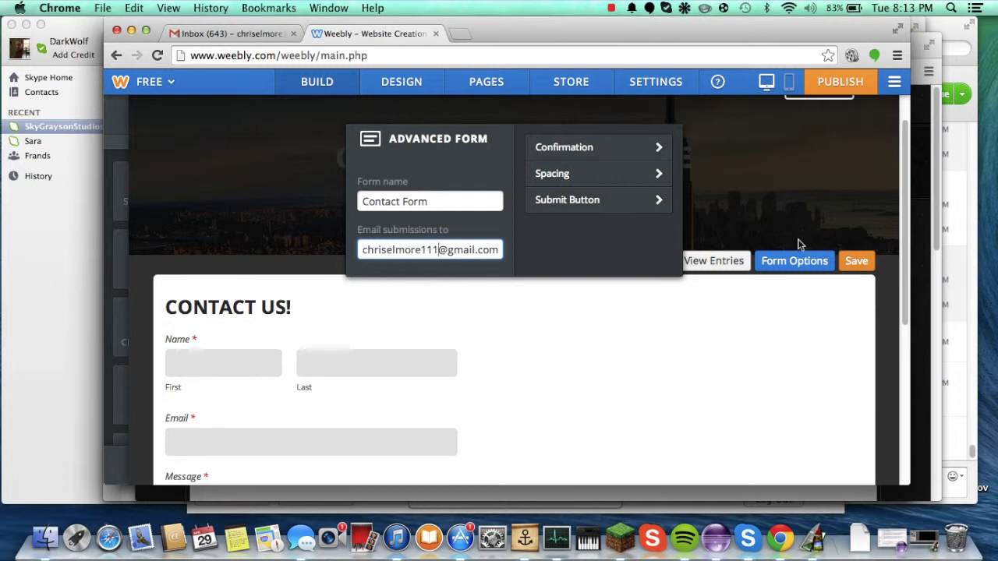
left_click(856, 261)
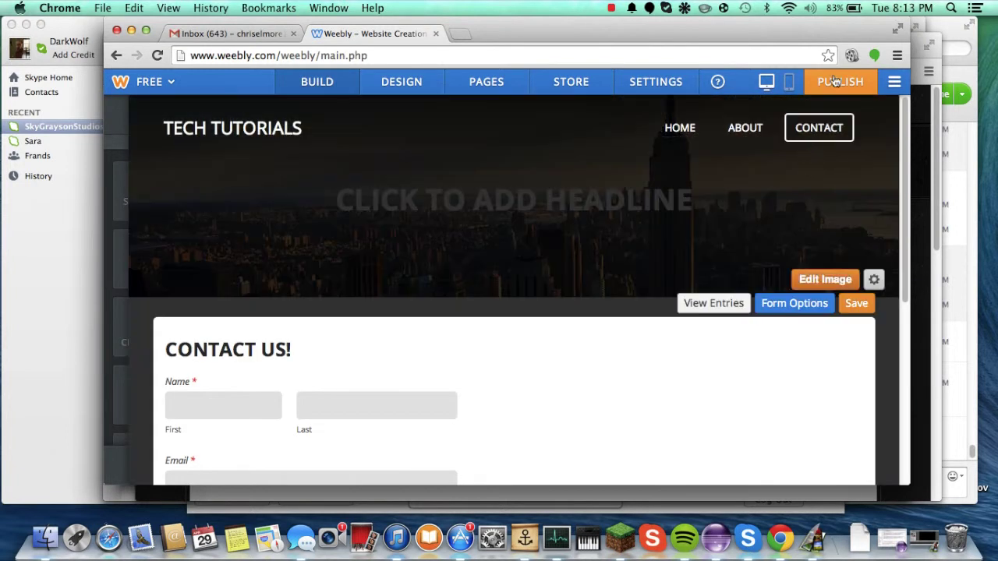
left_click(855, 303)
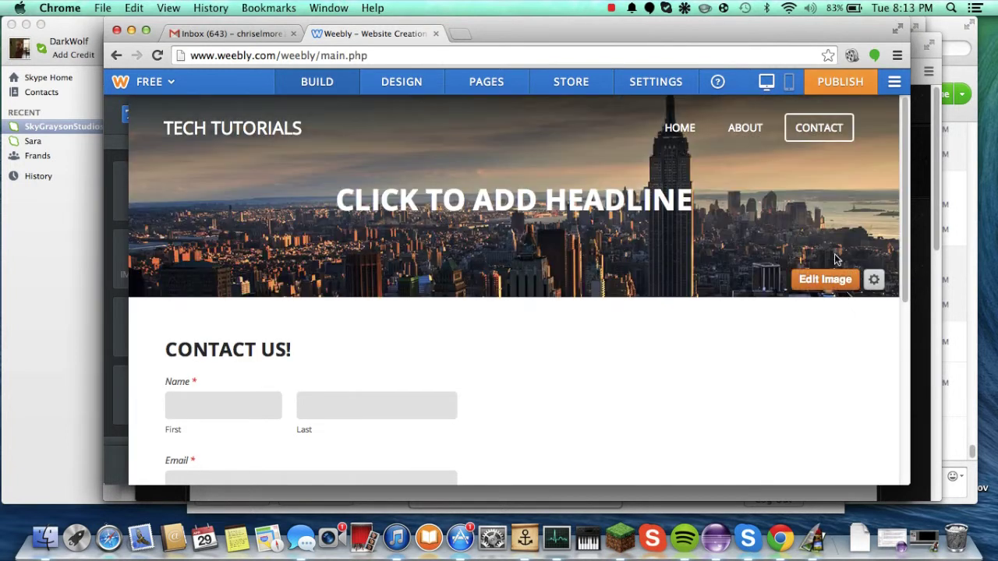
Step: Republish the site and open the live Contact page
left_click(842, 84)
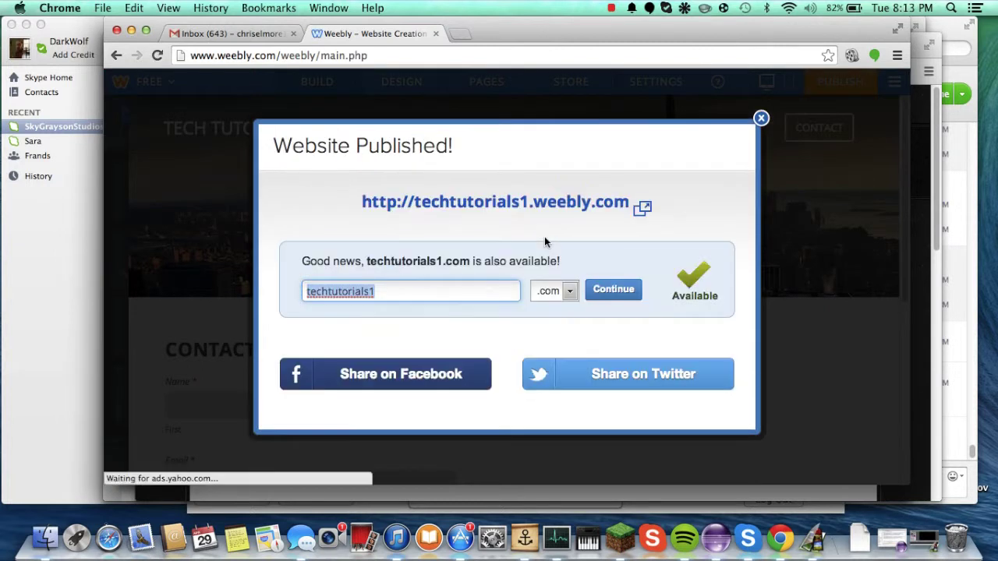
left_click(517, 206)
left_click(807, 101)
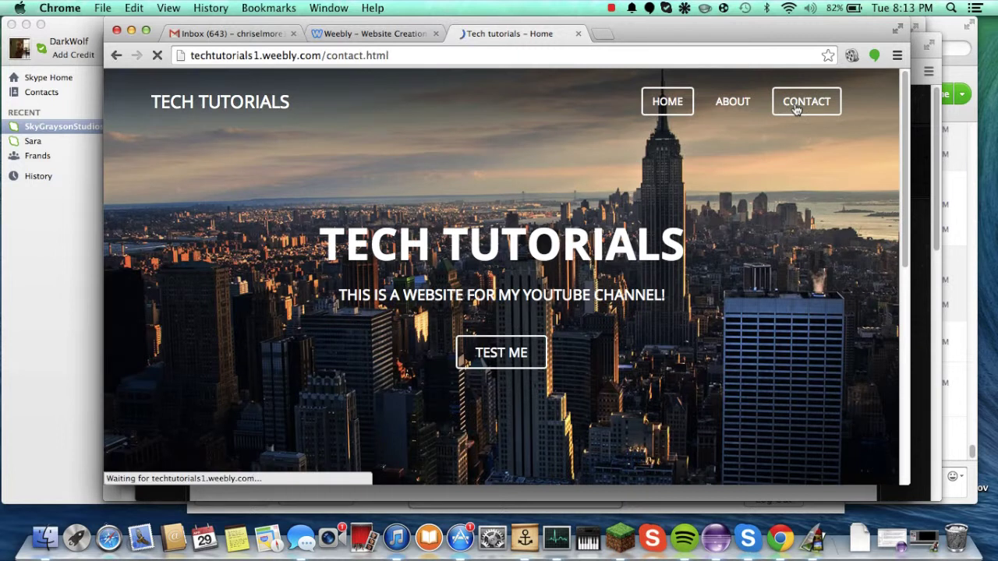
Step: Submit a test entry with a name, a test e-mail and the message 'haha'
left_click(186, 236)
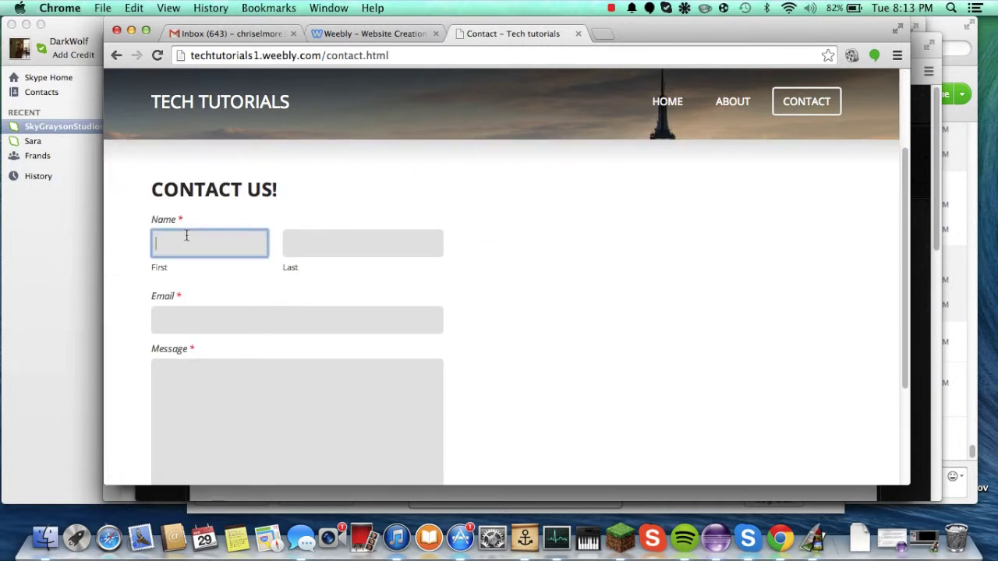
type("haha")
key("Tab")
left_click(297, 320)
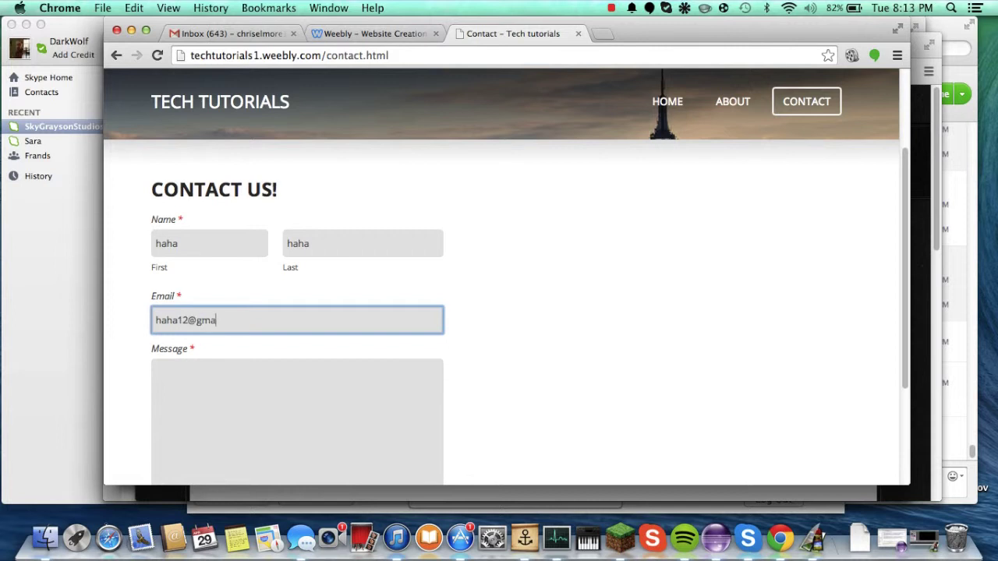
key("Tab")
type("hah")
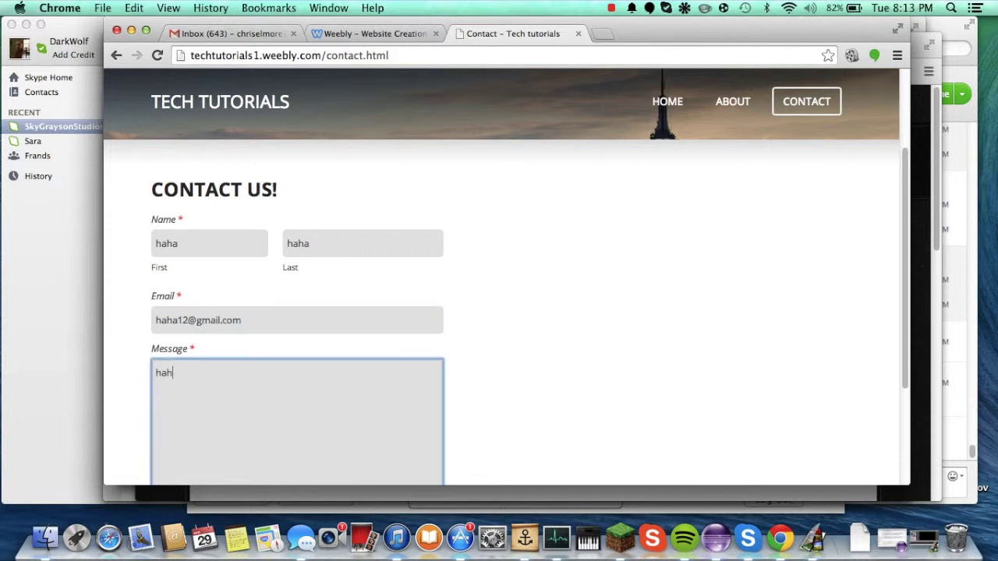
type("a")
scroll(196, 341, "down", 5)
left_click(192, 375)
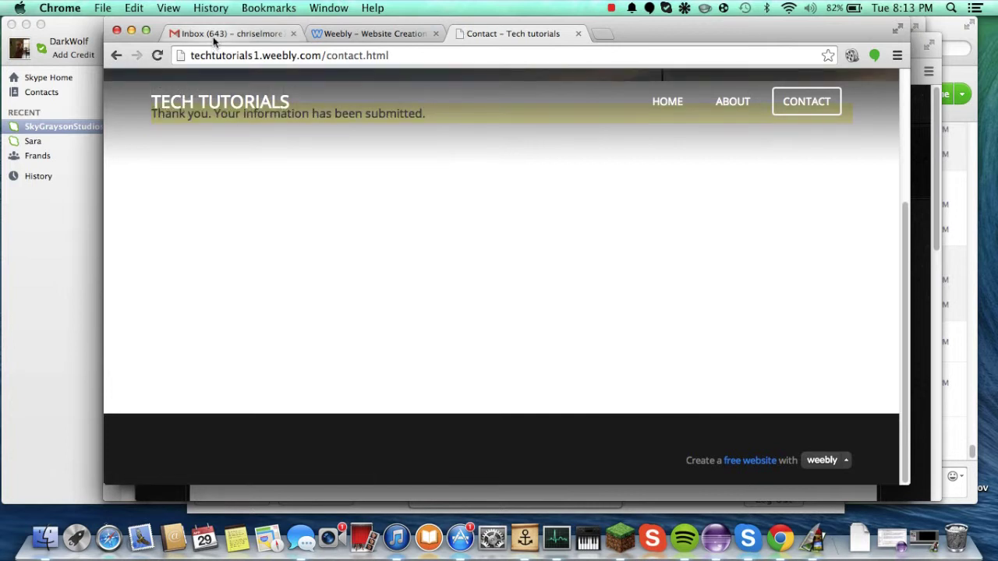
Step: Refresh Gmail and read the 'New Form Entry: Contact Form' e-mail, then return to the inbox
left_click(215, 39)
left_click(356, 132)
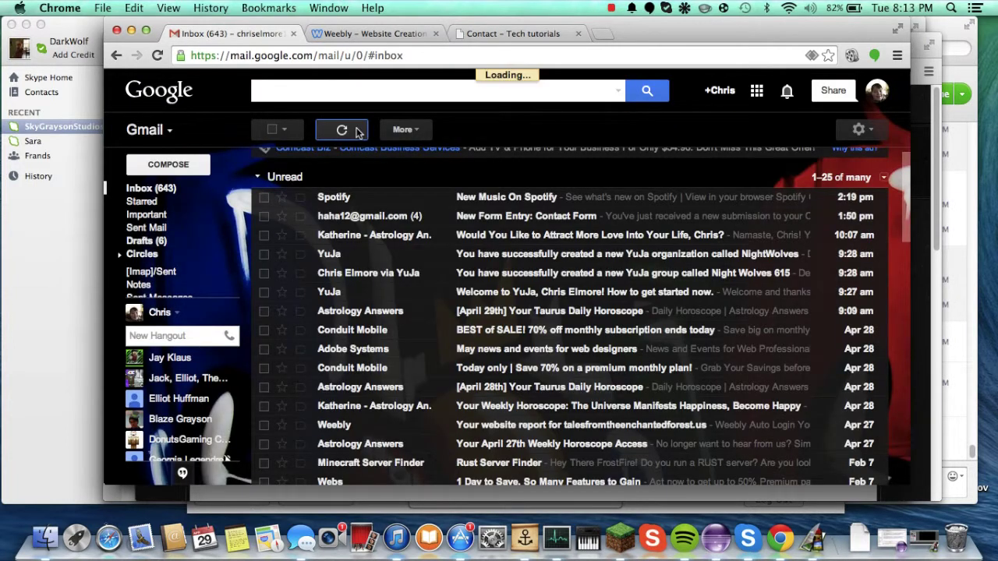
left_click(380, 215)
scroll(397, 278, "down", 2)
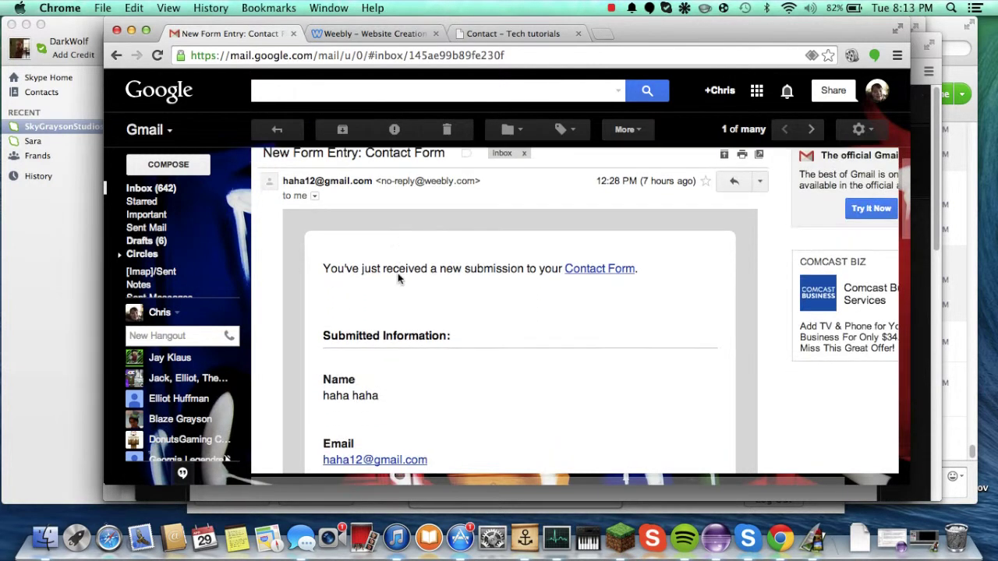
scroll(356, 353, "down", 3)
scroll(356, 353, "down", 1)
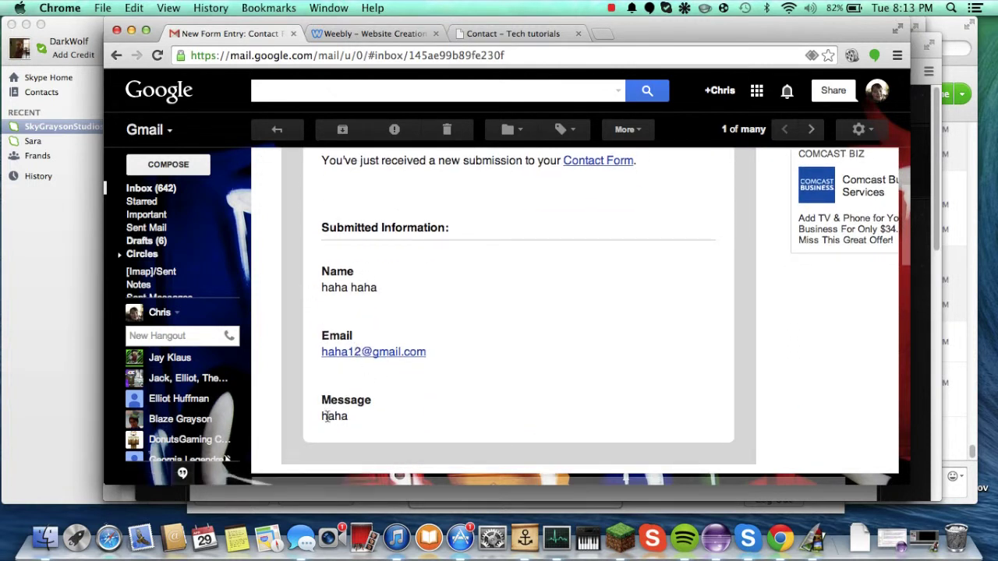
scroll(395, 417, "up", 4)
scroll(395, 418, "down", 1)
scroll(394, 417, "up", 1)
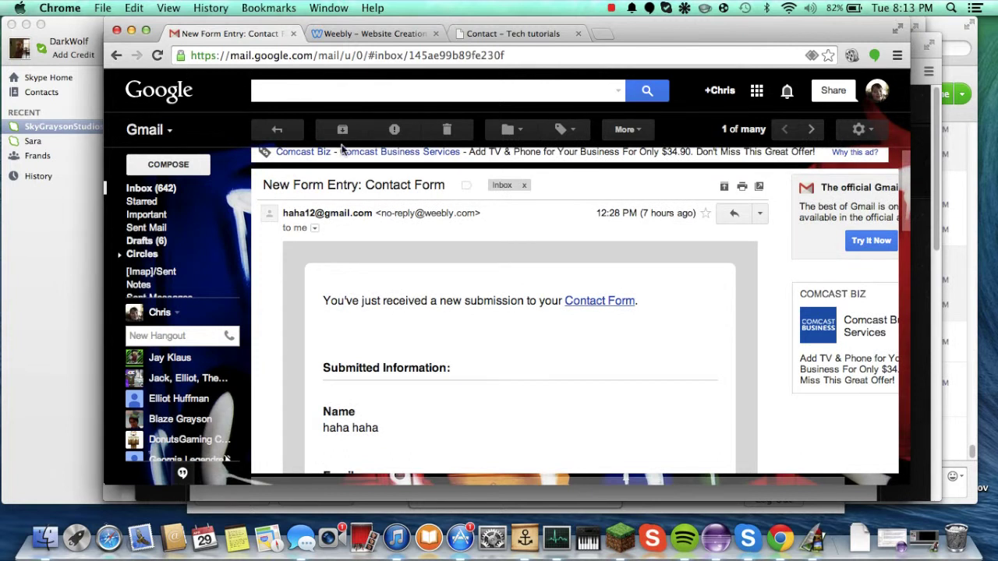
left_click(271, 130)
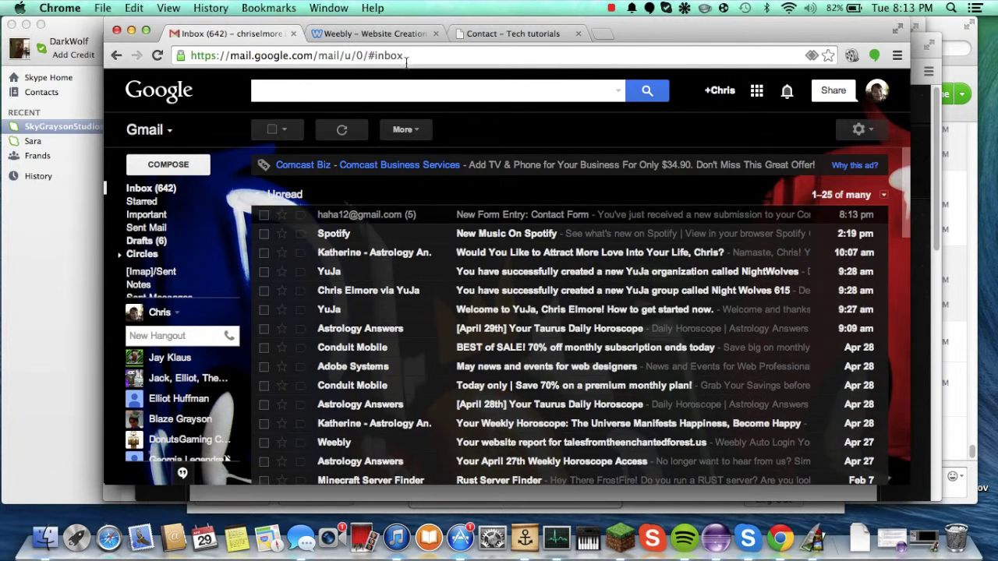
Step: Close the Contact and Weebly tabs, hide other windows, and reload the inbox
left_click(577, 34)
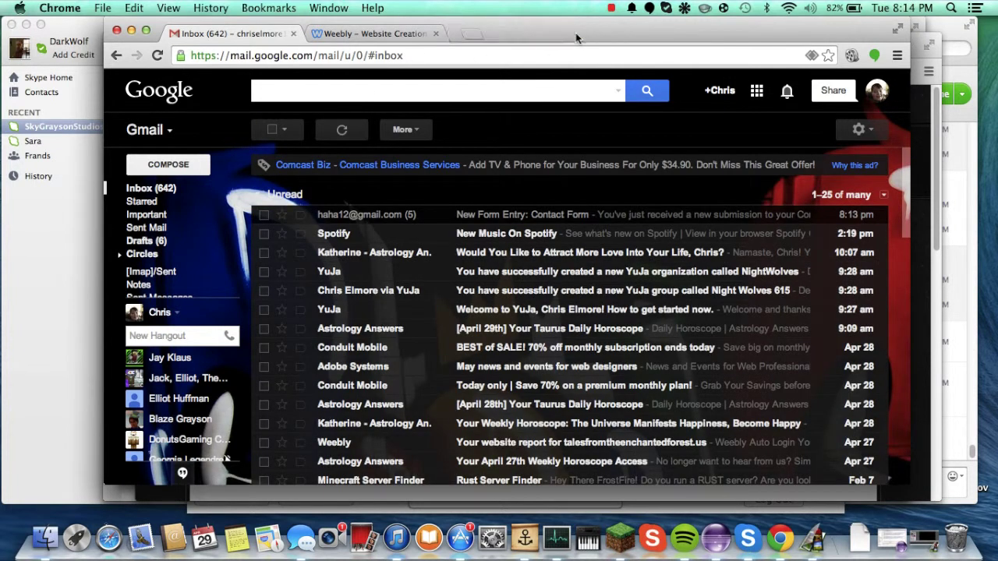
left_click(436, 34)
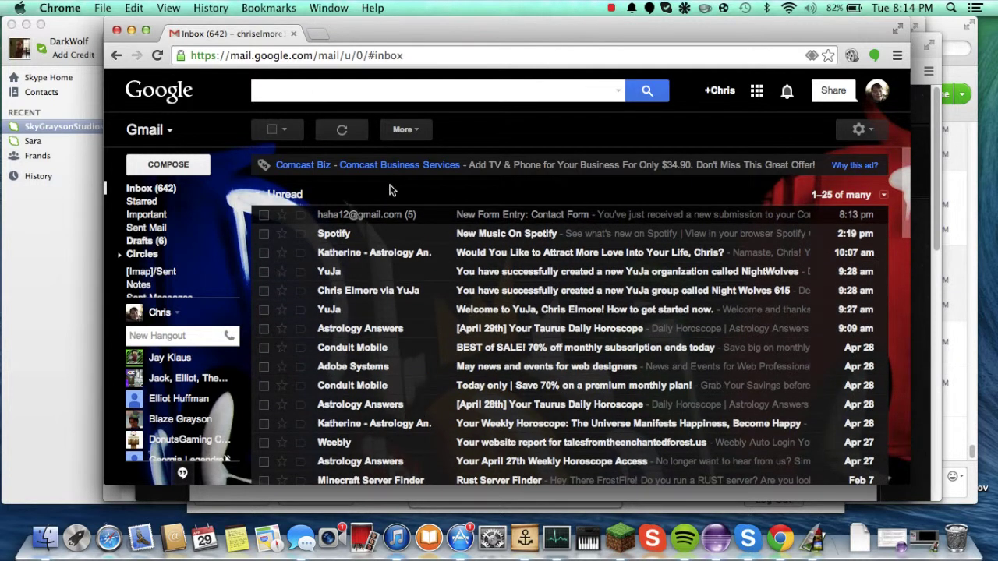
key("super+alt+h")
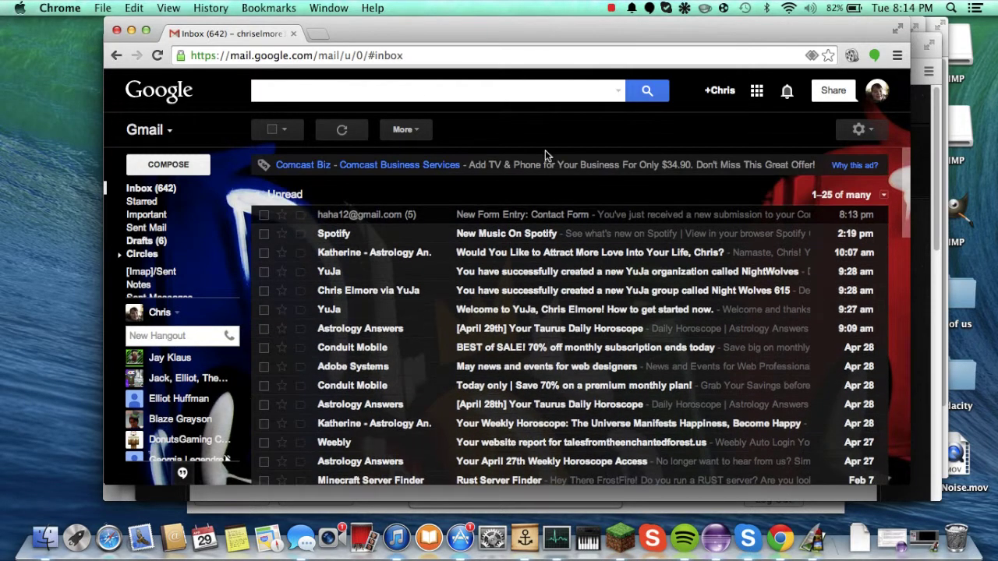
left_click(865, 130)
left_click(870, 131)
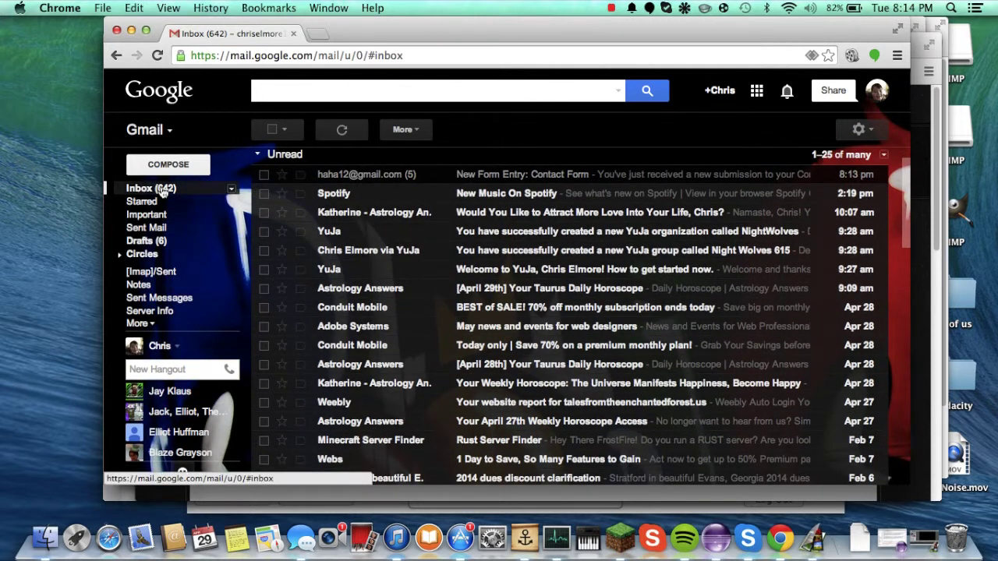
left_click(160, 190)
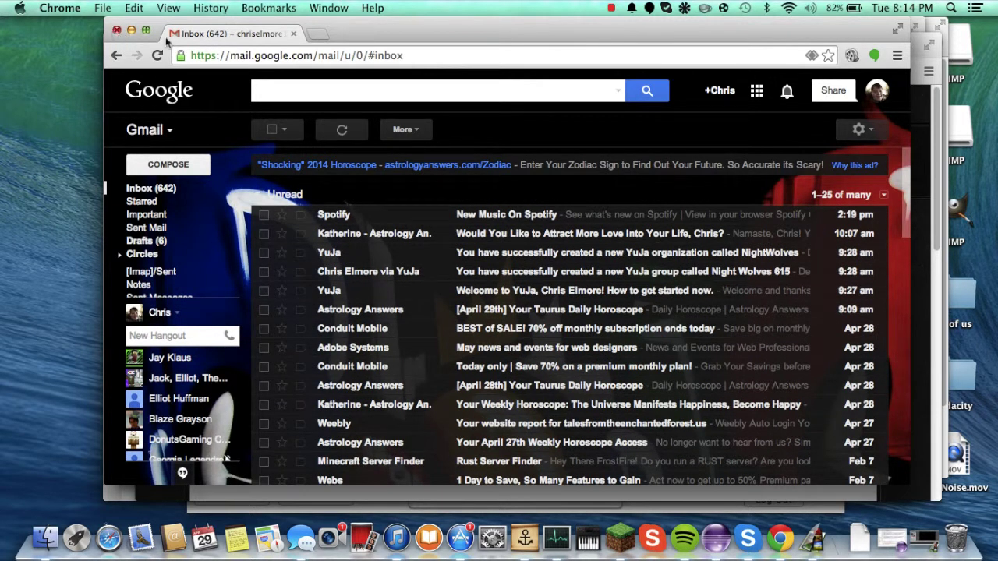
Step: Close the Gmail tab, hide Chrome, and close the Nightwolves chatroom window
left_click(314, 35)
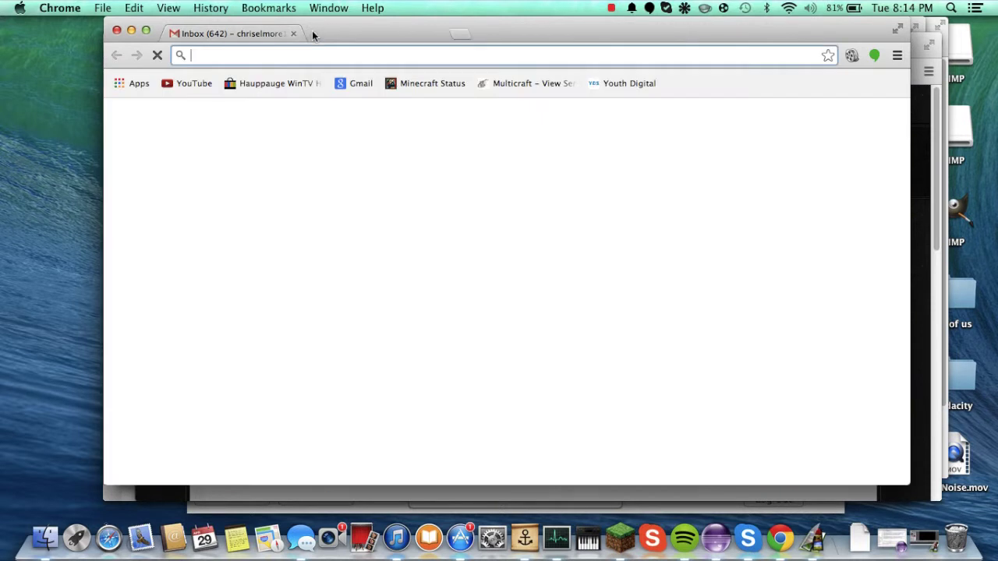
left_click(293, 33)
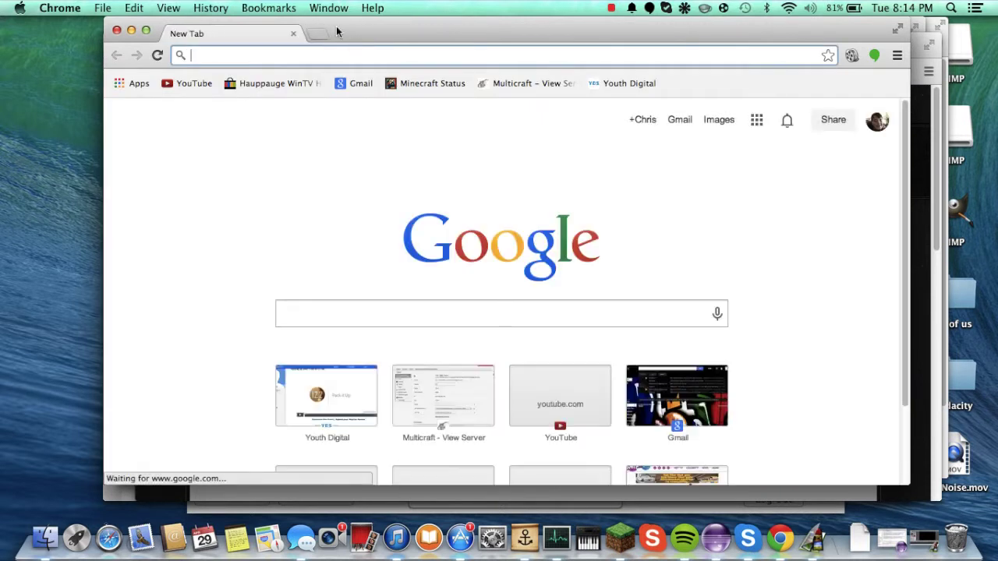
type("t")
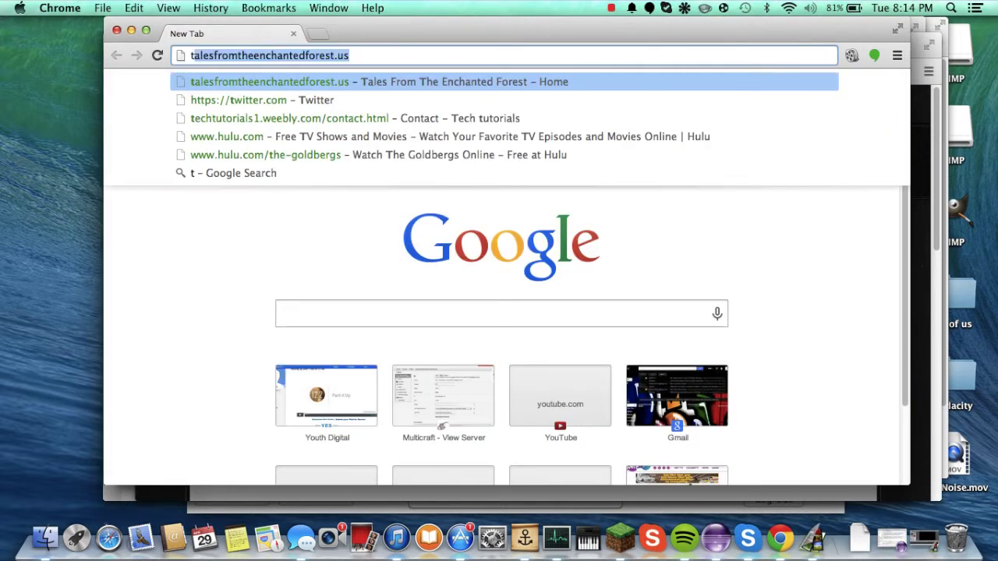
key("BackSpace")
key("BackSpace")
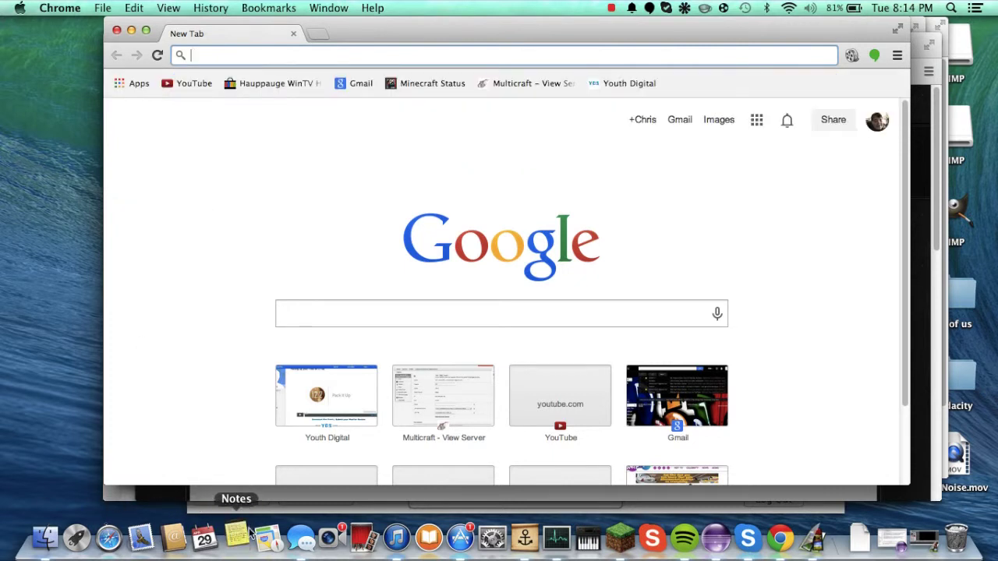
key("super+w")
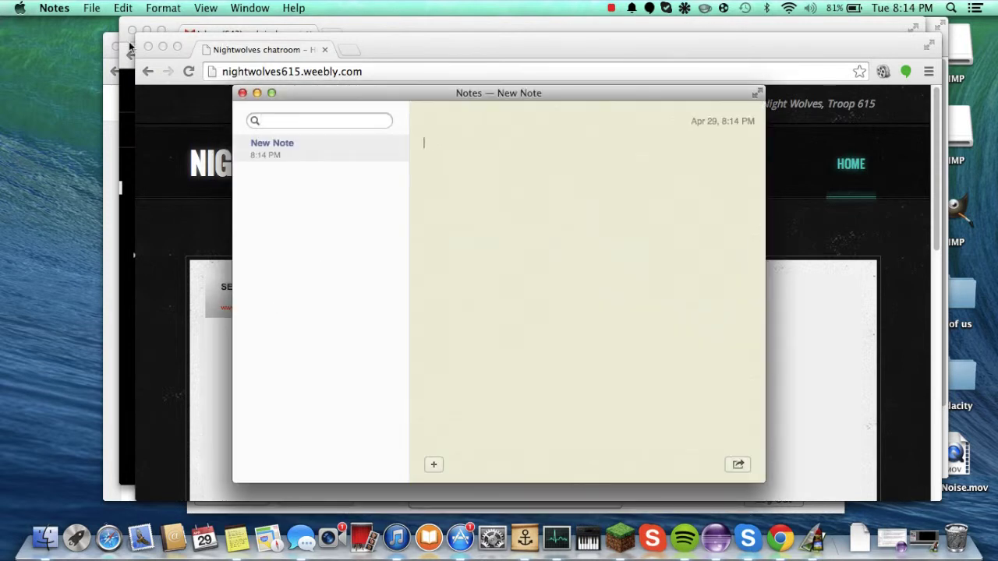
left_click(148, 46)
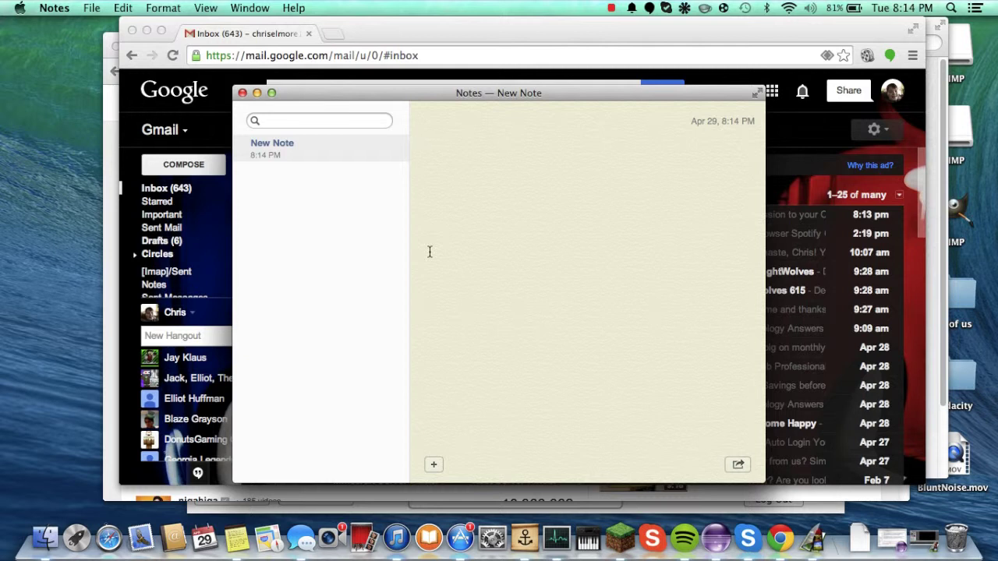
Step: List Private Chat Rooms, Public Chat Rooms, Twitter Feed, Facebook, YouTube, Forums, Custom Domain one per line
type("Private DCha")
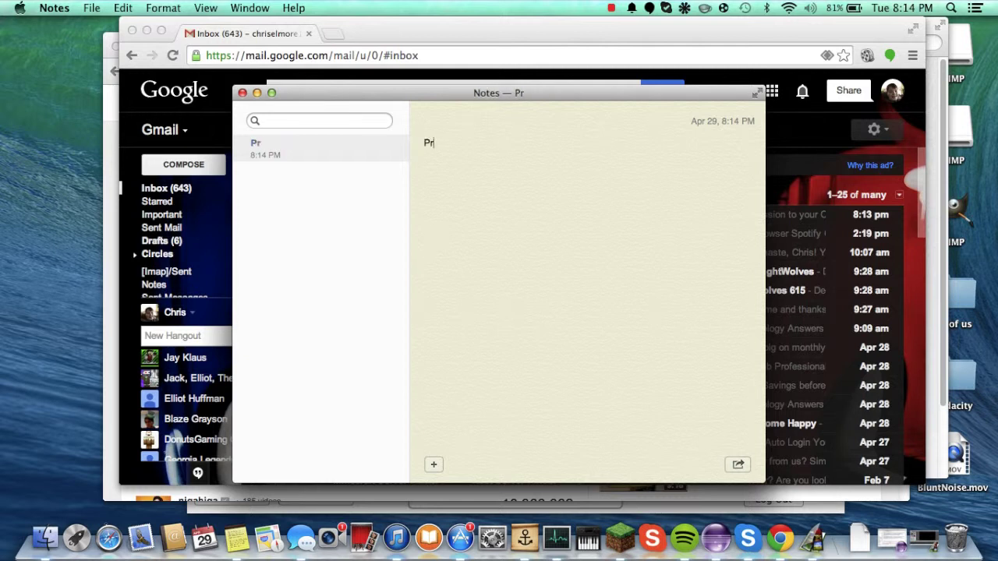
key("BackSpace")
key("BackSpace")
key("BackSpace")
key("BackSpace")
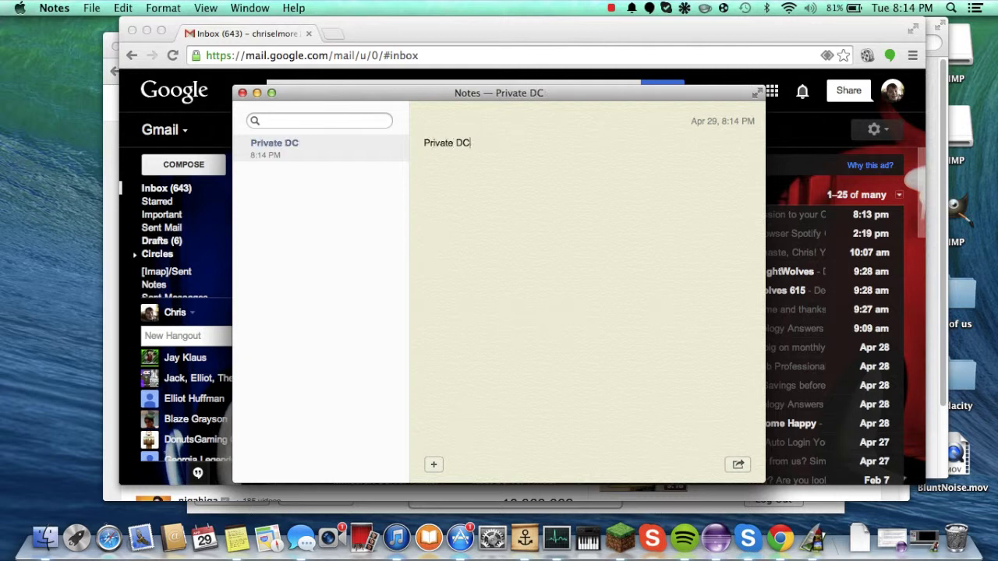
type("Chat Rooms ")
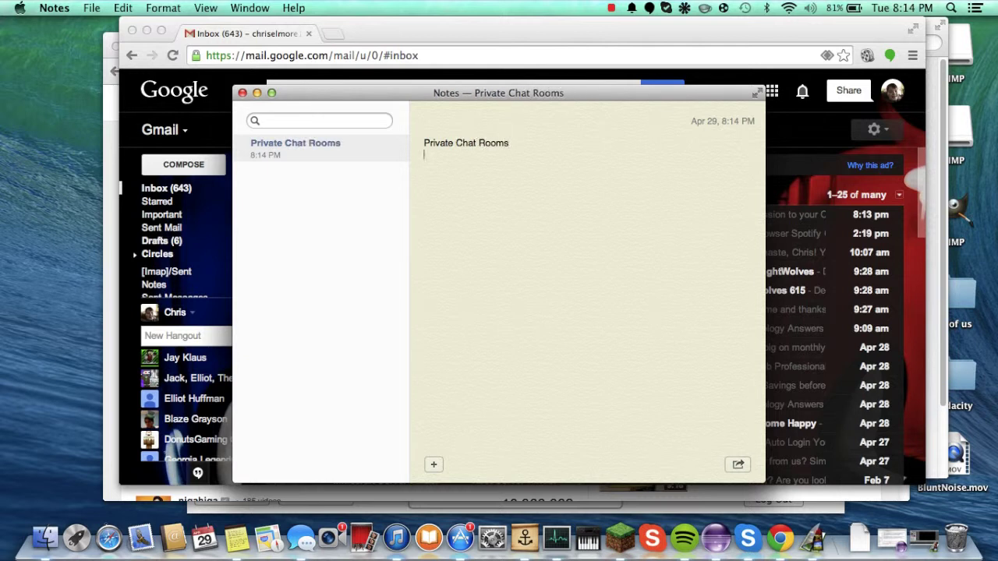
type("P")
type("ublic Cha")
type("t Rooms ")
type("Twitter")
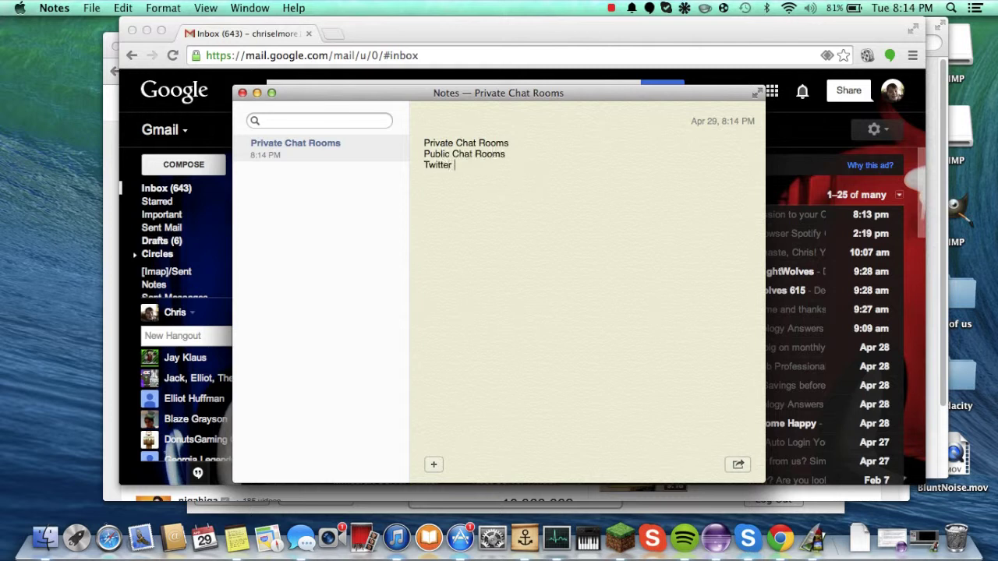
type(" Feed")
key("Return")
type("Faceboo")
type("Tube F")
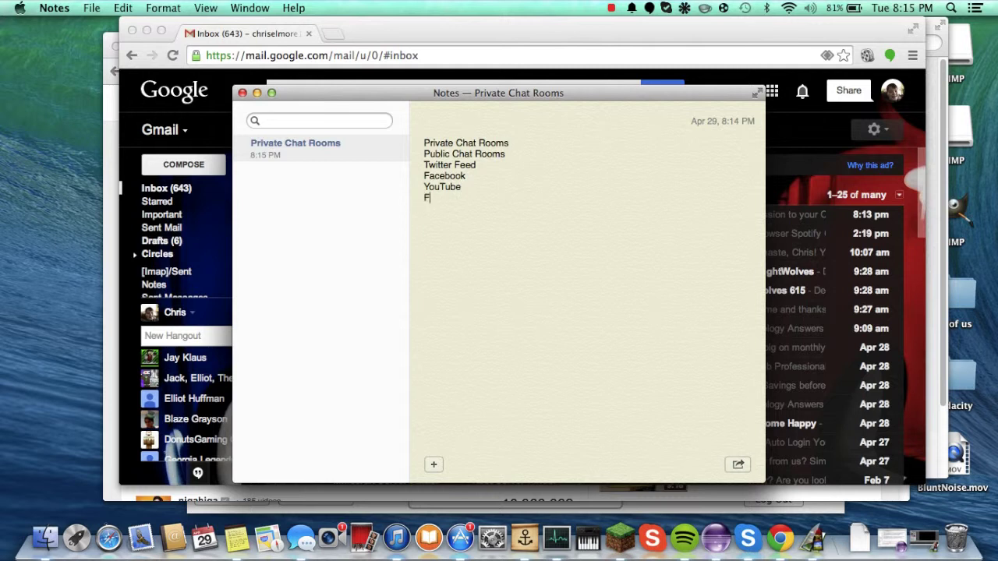
type("orums ")
type("Custom DOm")
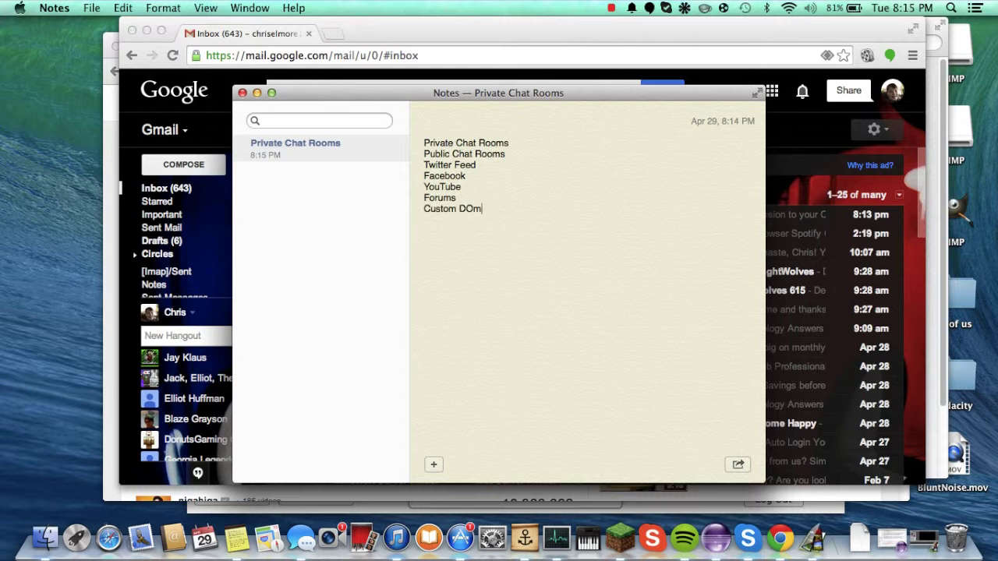
key("BackSpace")
key("BackSpace")
key("BackSpace")
type("Dom")
Step: Insert an empty line above the first topic at the top of the note
key("super+a")
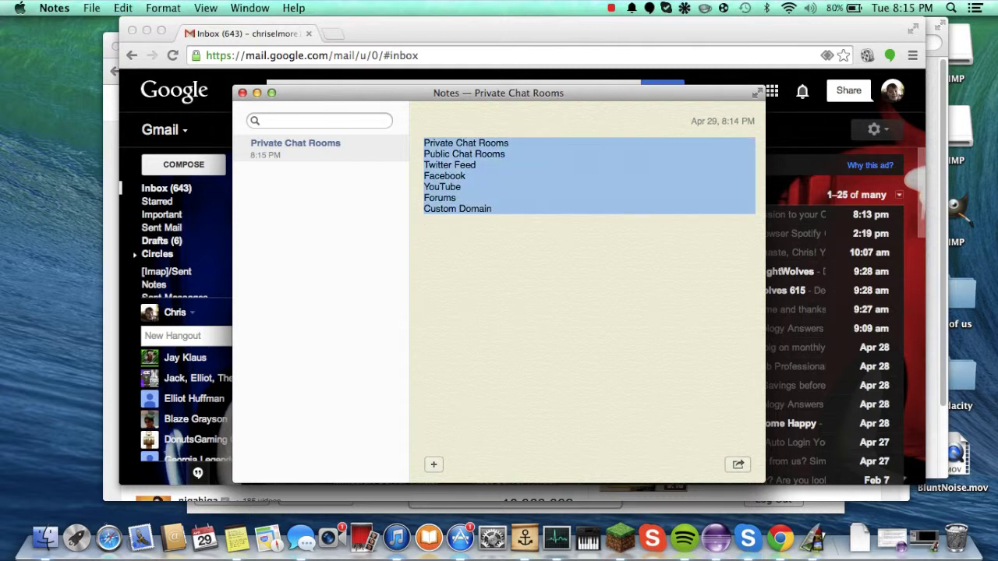
left_click_drag(523, 200, 530, 199)
left_click(531, 198)
key("super+a")
left_click(403, 197)
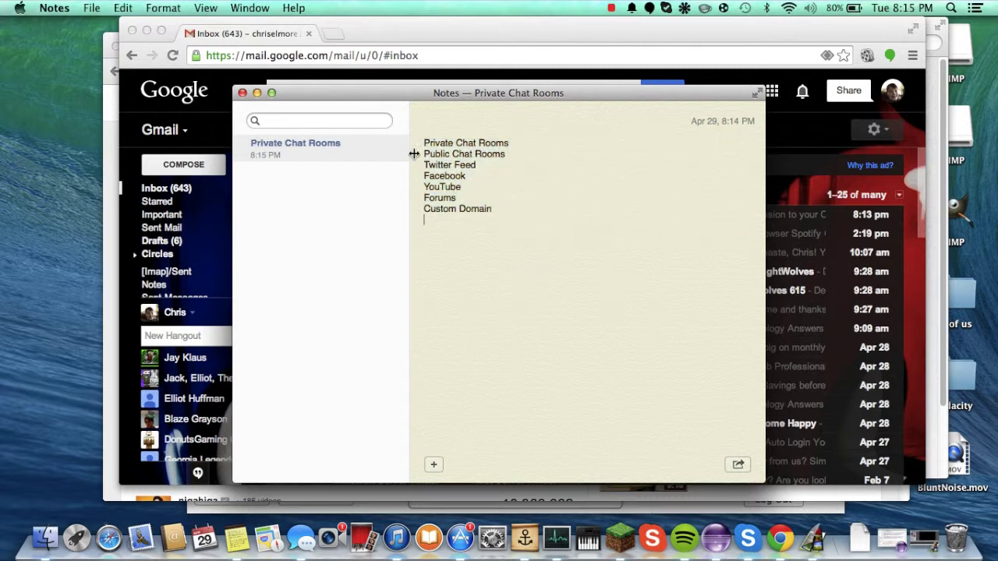
left_click(432, 138)
key("Return")
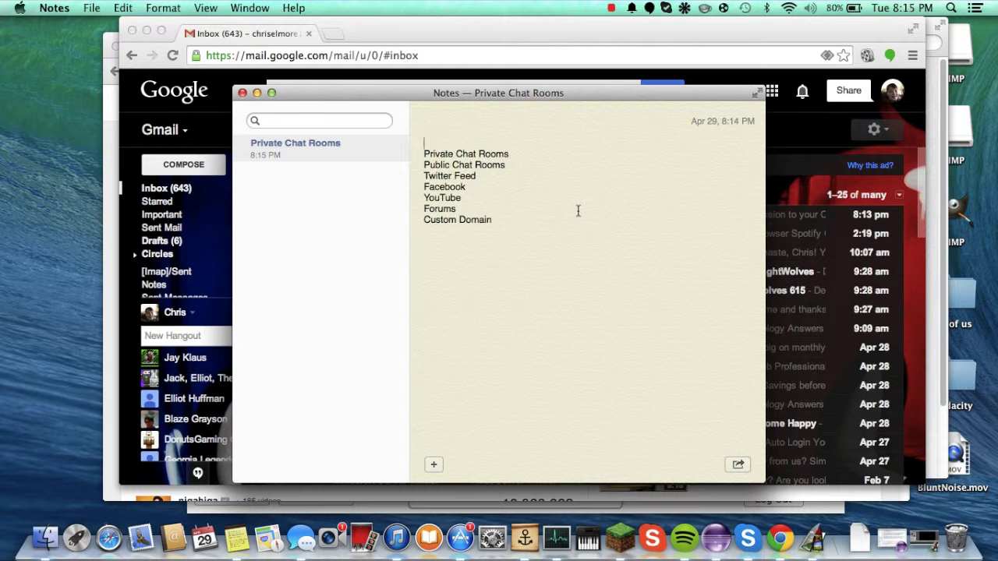
Step: Type the heading 'Subjects for series' and add blank lines beneath it
type("Subject")
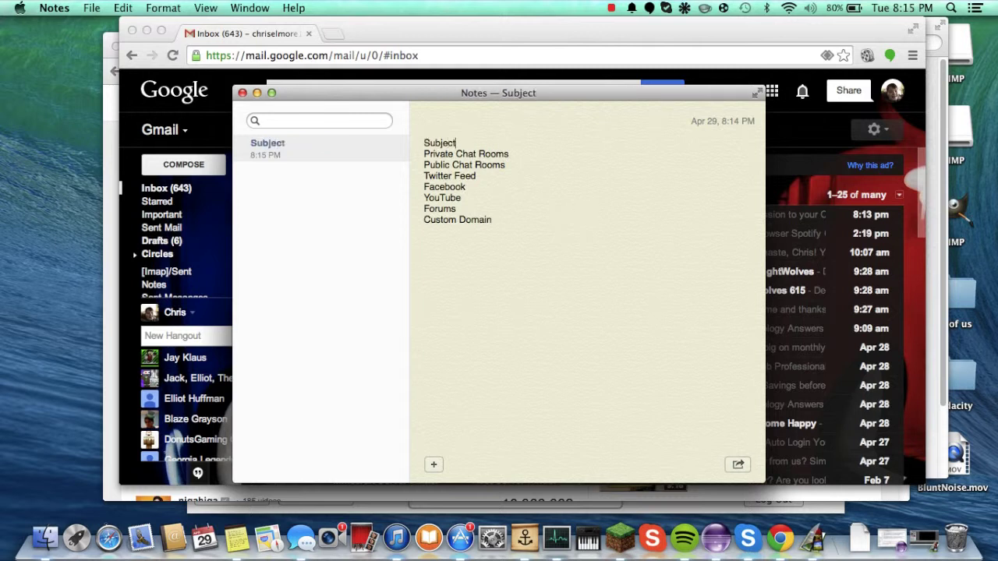
type("s for ")
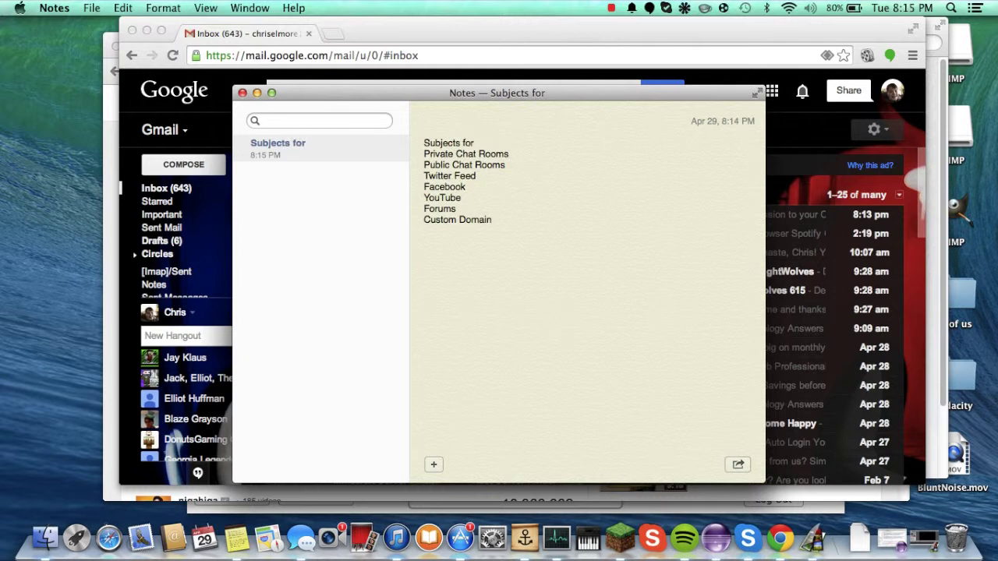
type("series")
left_click(459, 287)
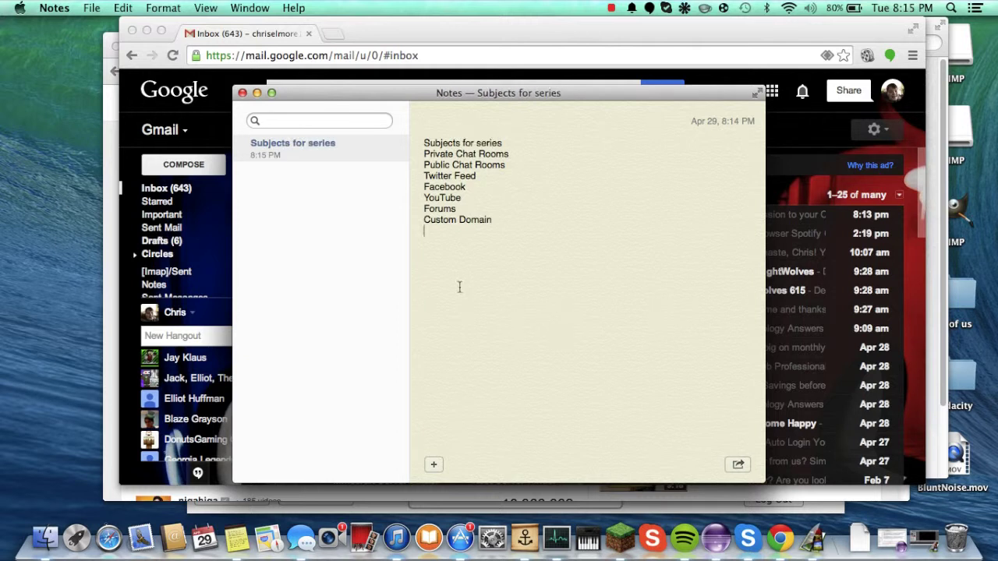
left_click_drag(459, 287, 423, 155)
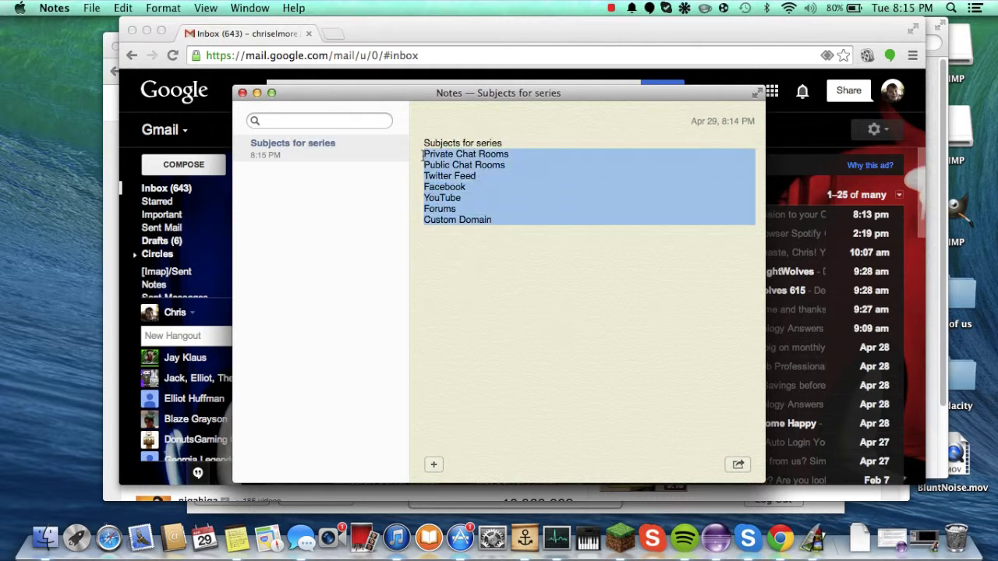
left_click(511, 143)
key("Return")
key("Return")
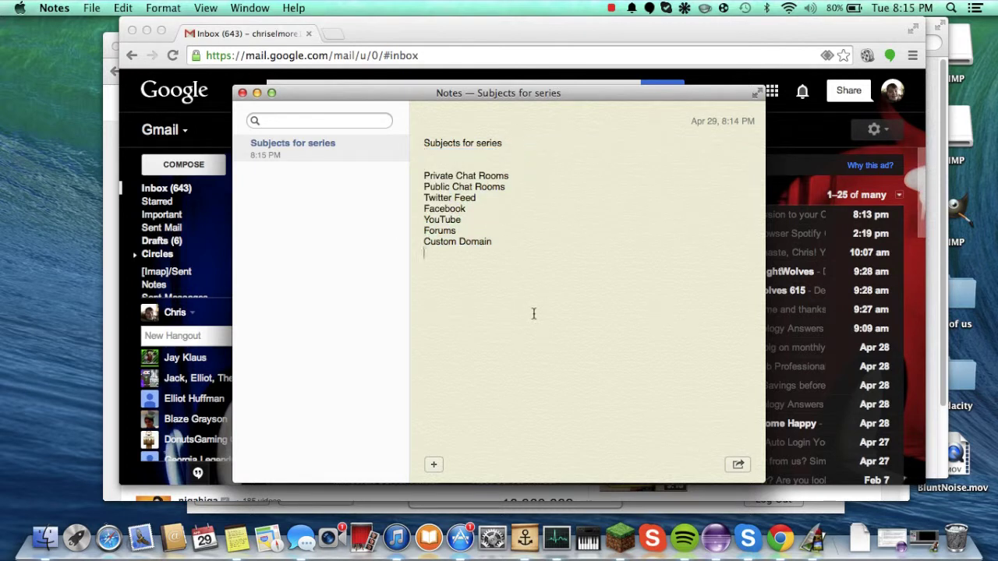
Step: Select the whole note, then the Private Chat Rooms, Public Chat Rooms and Twitter Feed lines
left_click_drag(534, 313, 471, 133)
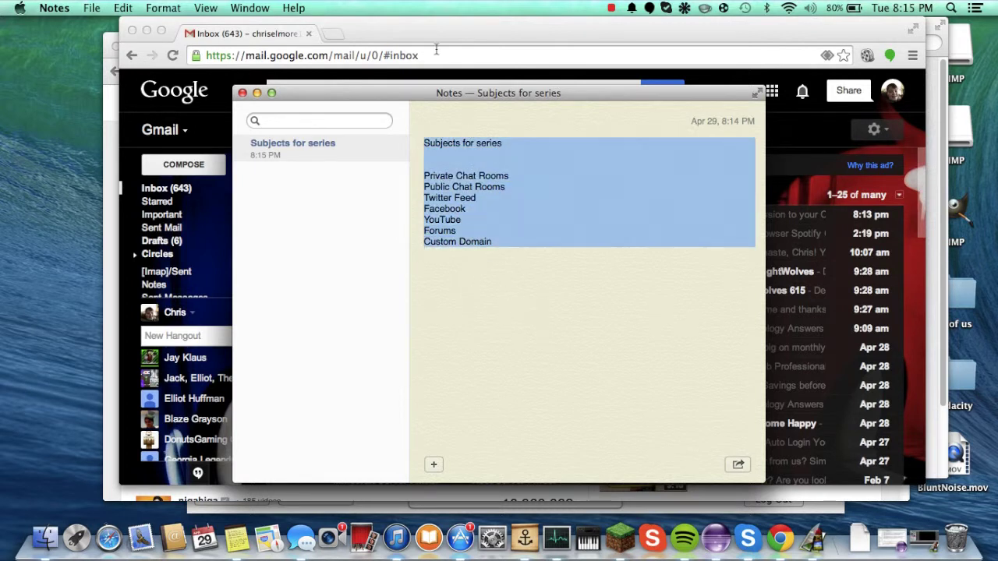
left_click_drag(484, 260, 446, 273)
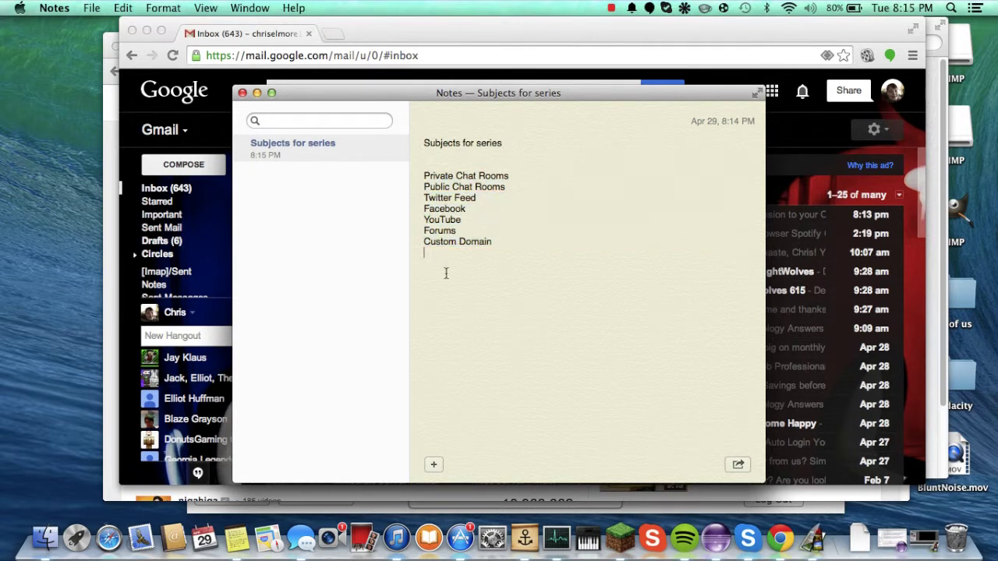
triple_click(472, 176)
triple_click(471, 188)
triple_click(466, 200)
left_click(457, 219)
double_click(457, 219)
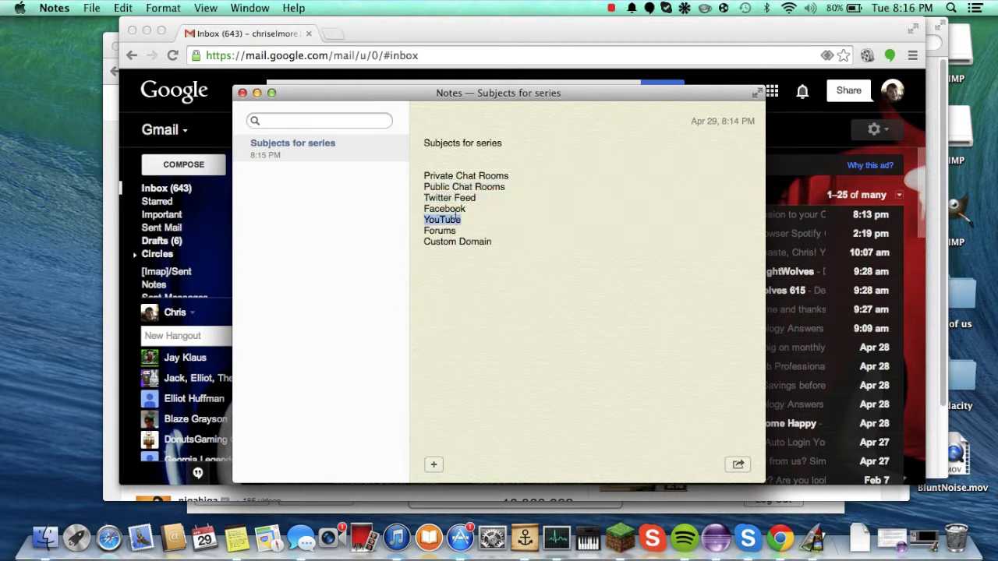
left_click(456, 219)
Step: Select the Facebook, YouTube, Forums and Custom Domain entries in turn
triple_click(458, 209)
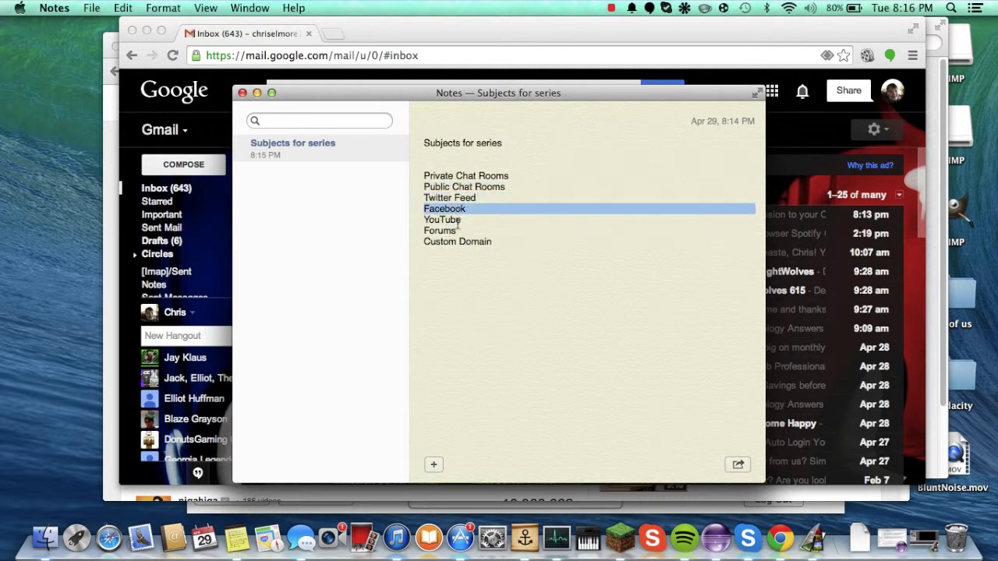
double_click(457, 220)
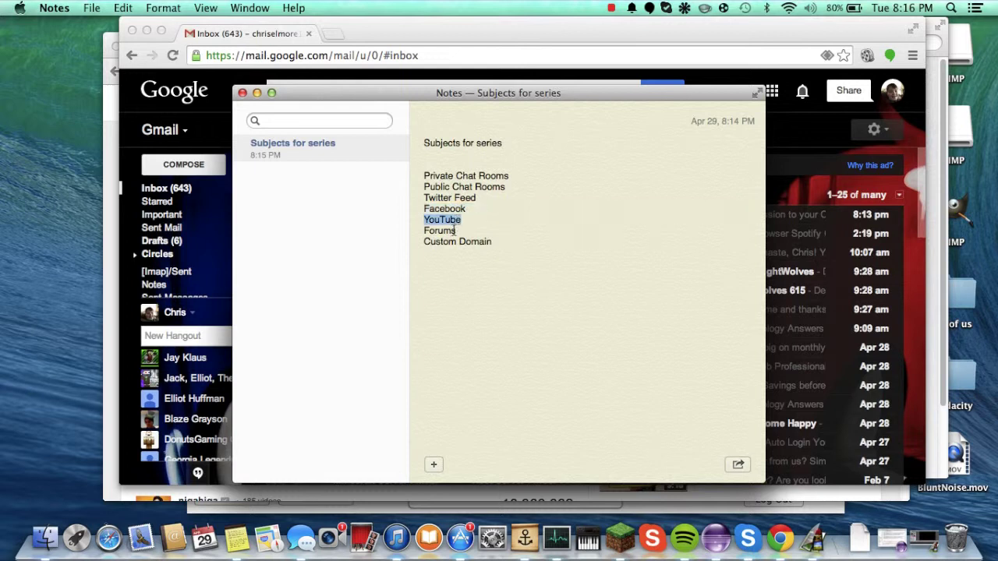
double_click(453, 231)
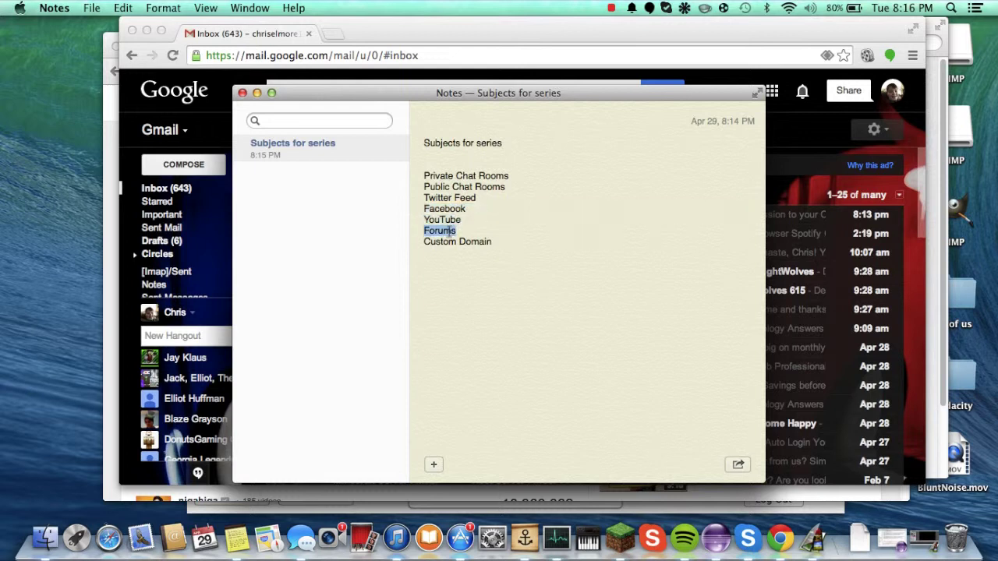
double_click(460, 242)
left_click(449, 245)
triple_click(449, 245)
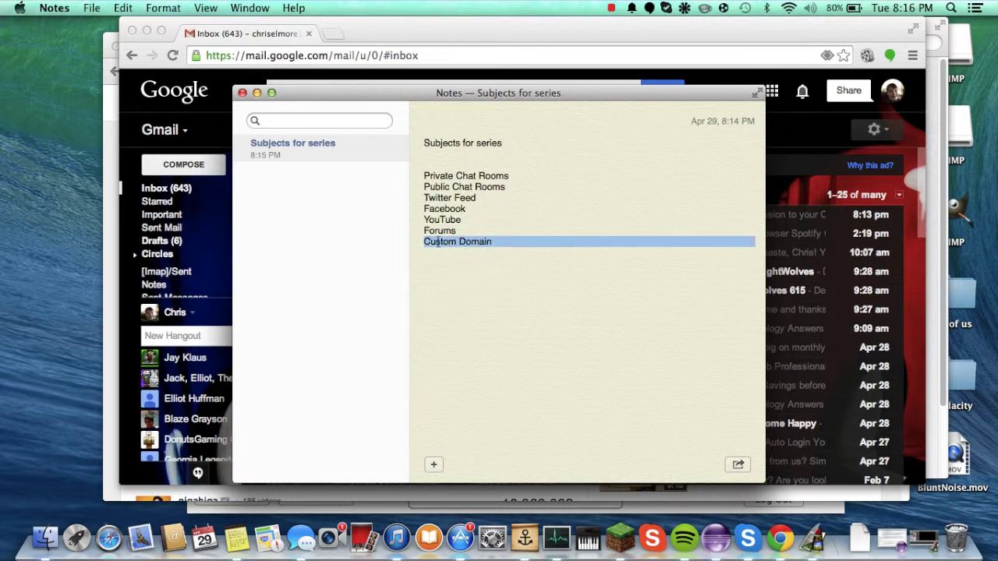
left_click(454, 254)
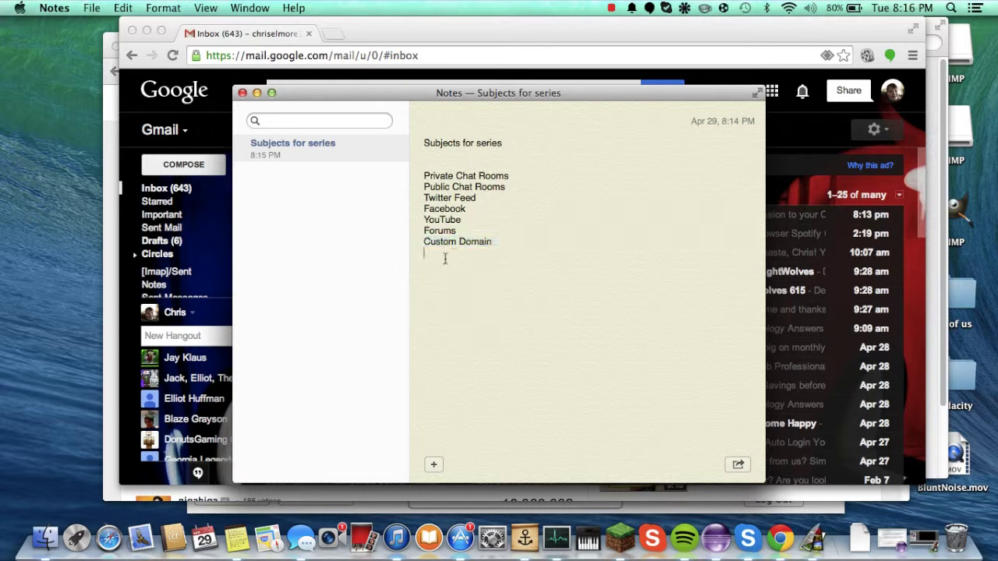
left_click_drag(471, 283, 437, 220)
left_click(453, 418)
Step: Select ranges of the topic list to check the spacing, then close the Notes window
left_click_drag(493, 269, 412, 146)
left_click(456, 266)
left_click_drag(457, 265, 425, 181)
left_click(436, 266)
mouse_move(500, 261)
left_mouse_down()
mouse_move(460, 156)
mouse_move(465, 233)
mouse_move(438, 98)
mouse_move(432, 124)
mouse_move(517, 252)
left_mouse_up()
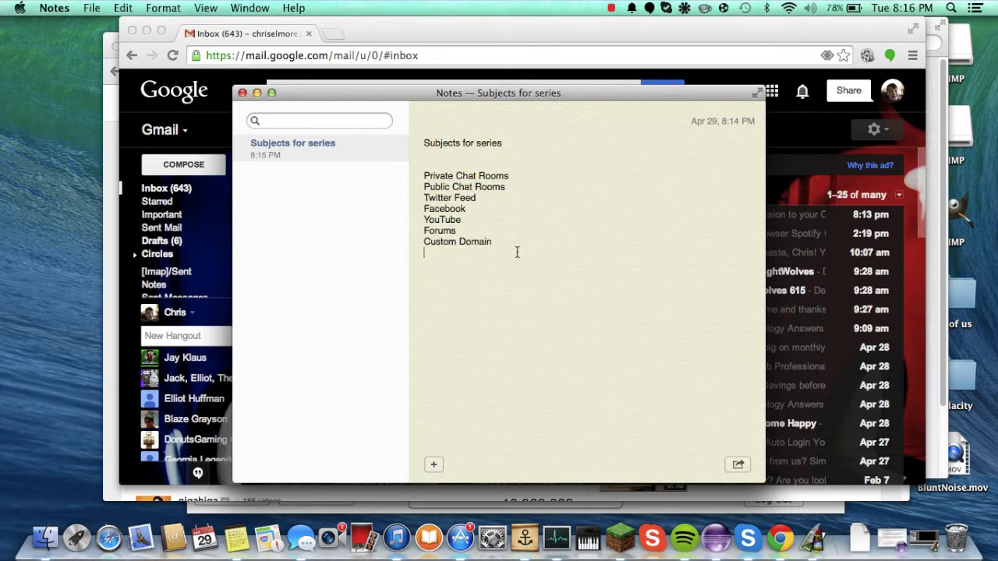
left_click(242, 94)
Step: Refresh the Gmail inbox twice, then close the Gmail and YouTube browser windows
left_click(241, 100)
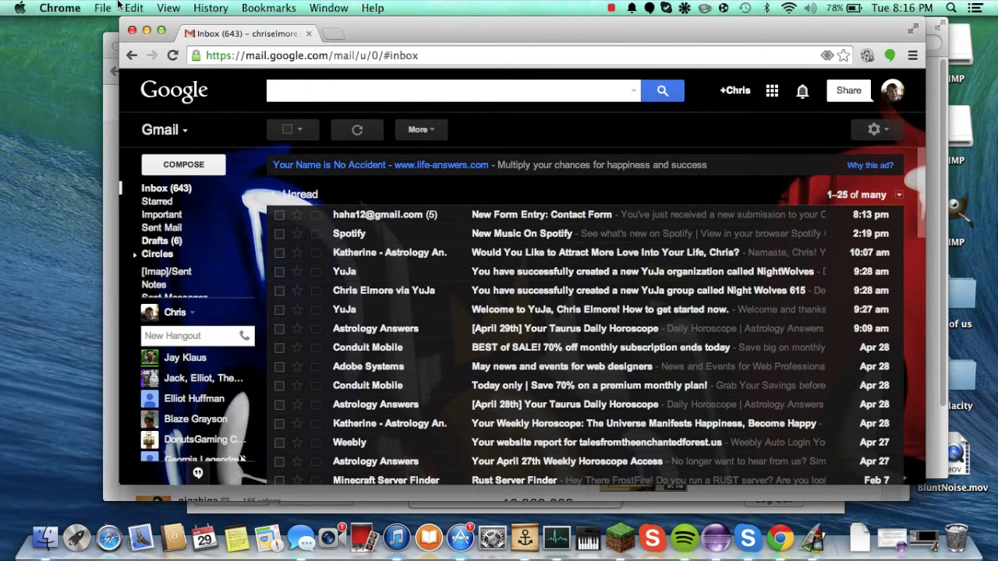
left_click(357, 129)
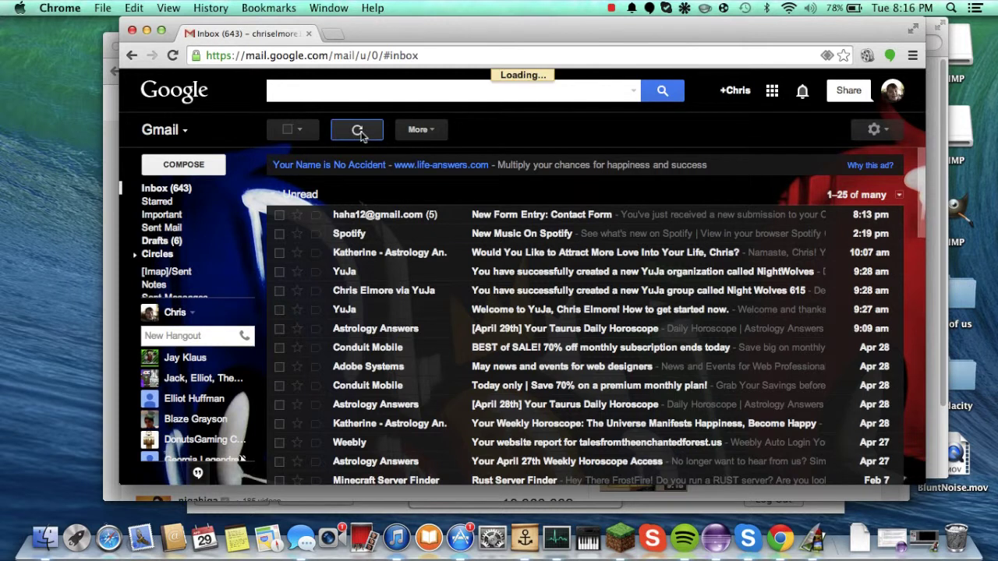
left_click(358, 131)
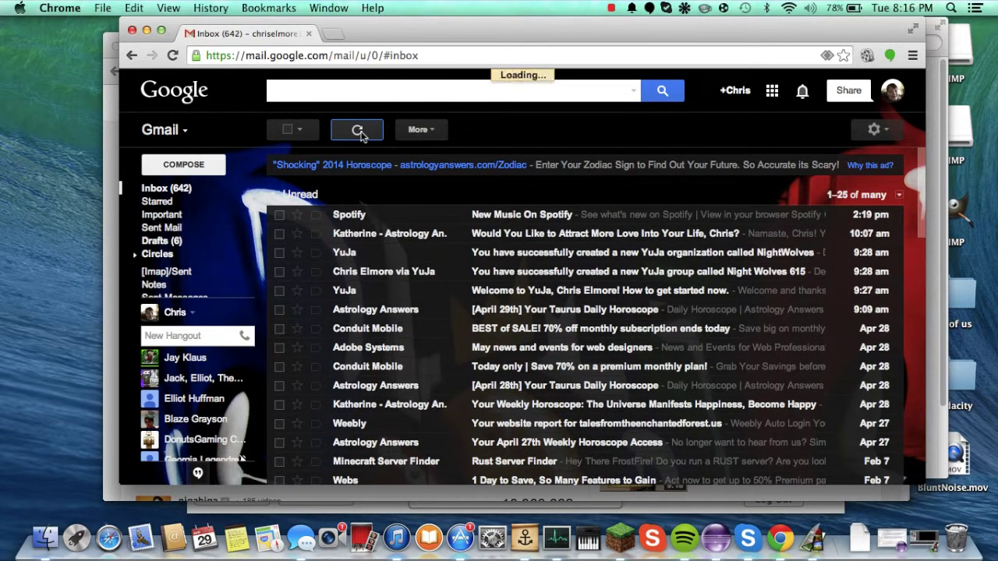
left_click(131, 29)
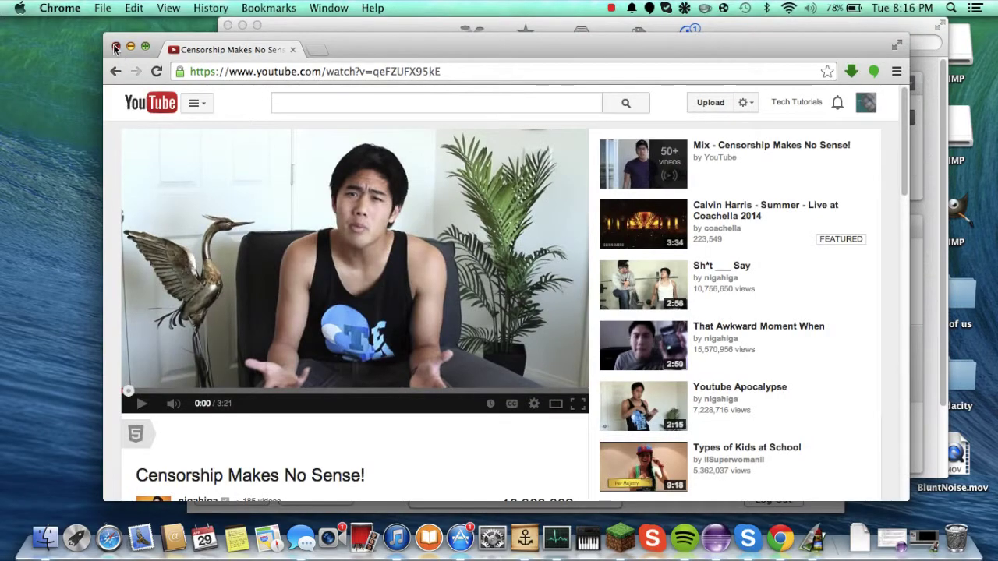
left_click(116, 47)
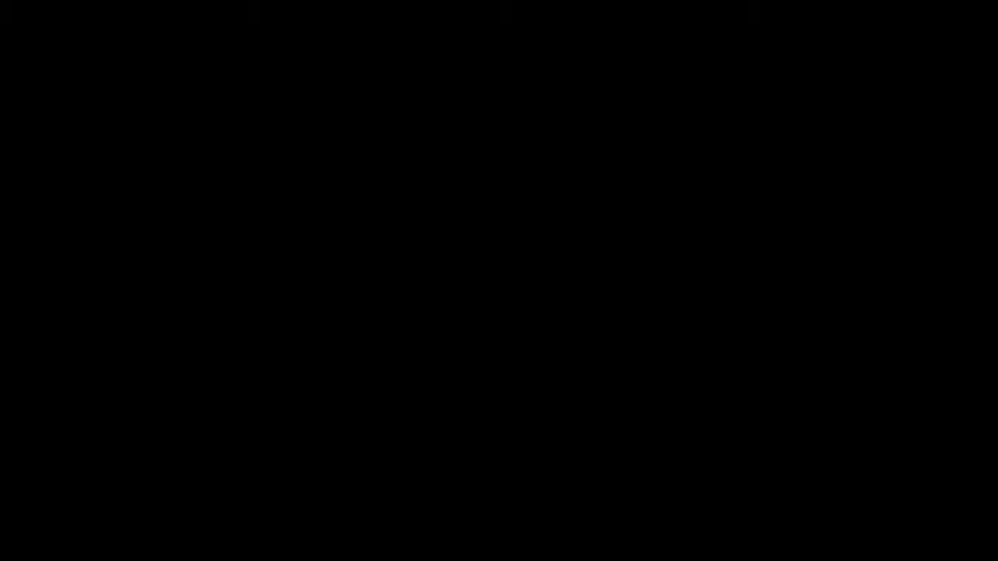